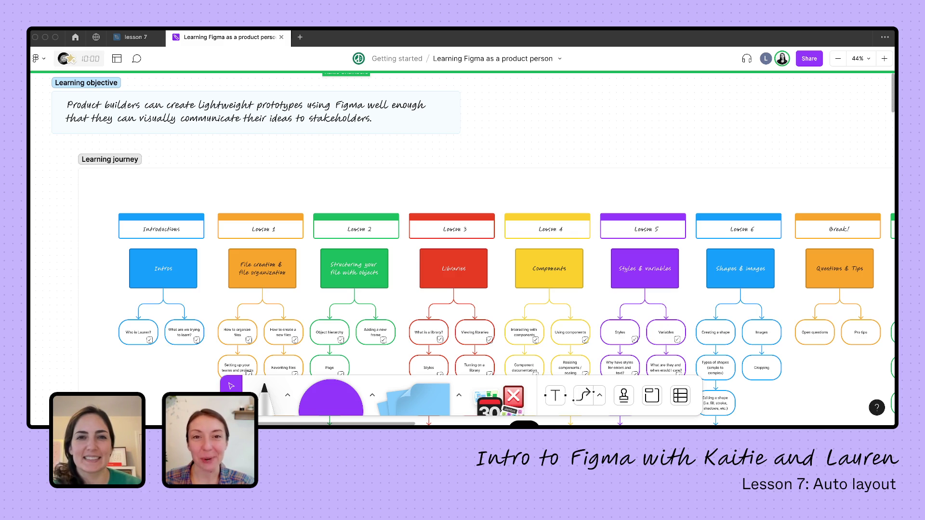
- Look over the learning journey board up to the Lesson 7 column and switch to the lesson 7 design file
{"action": "scroll", "coordinate": [463, 249], "scroll_direction": "down", "scroll_amount": 2}
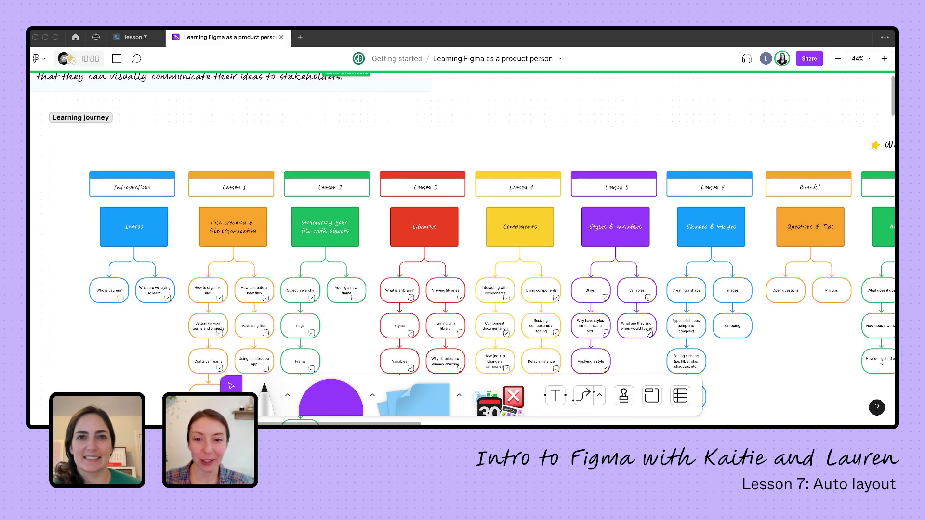
{"action": "scroll", "coordinate": [463, 249], "scroll_direction": "right", "scroll_amount": 4}
{"action": "scroll", "coordinate": [463, 249], "scroll_direction": "right", "scroll_amount": 2}
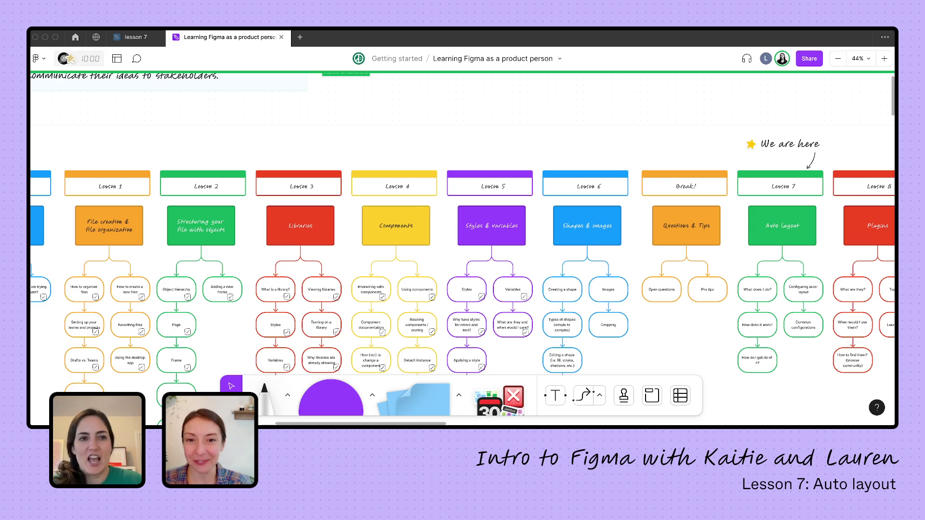
{"action": "left_click", "coordinate": [141, 41]}
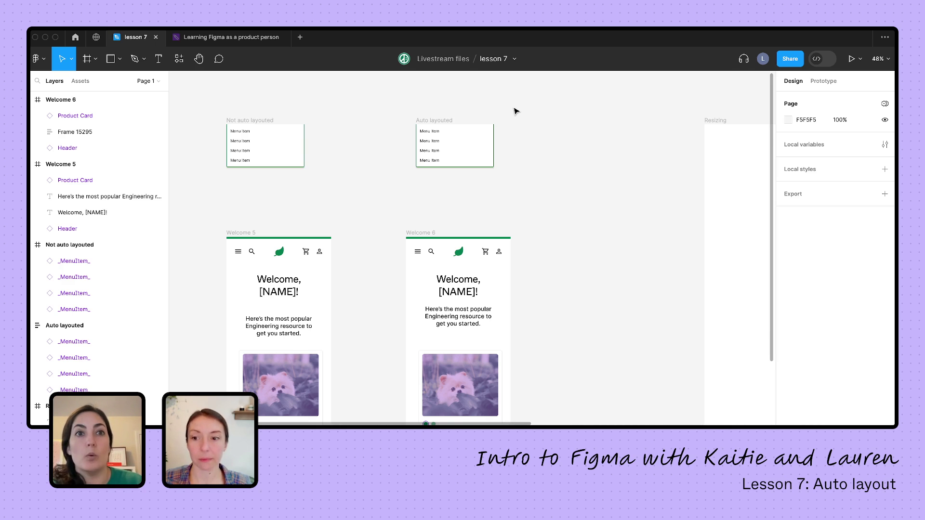
- Add four duplicates of the first menu item to the Auto layouted frame
{"action": "scroll", "coordinate": [345, 128], "scroll_direction": "up", "scroll_amount": 2}
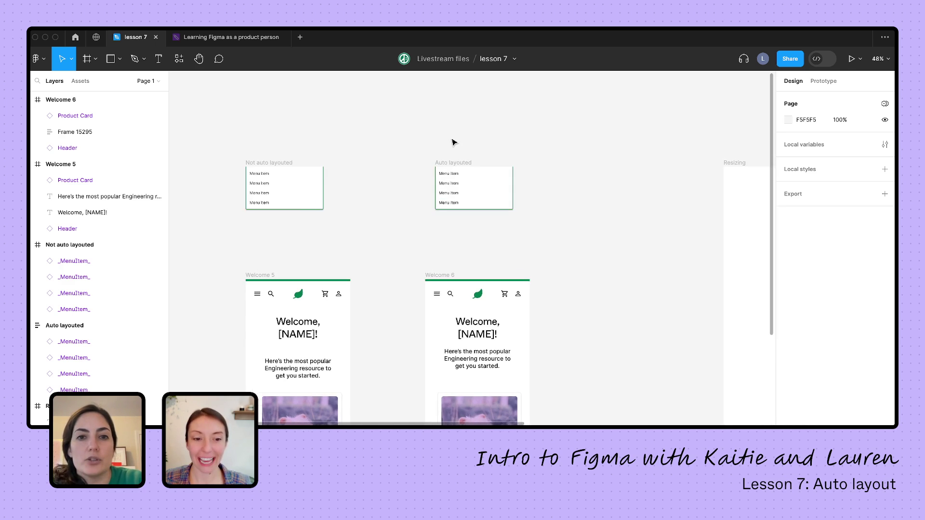
{"action": "scroll", "coordinate": [456, 143], "scroll_direction": "up", "scroll_amount": 8}
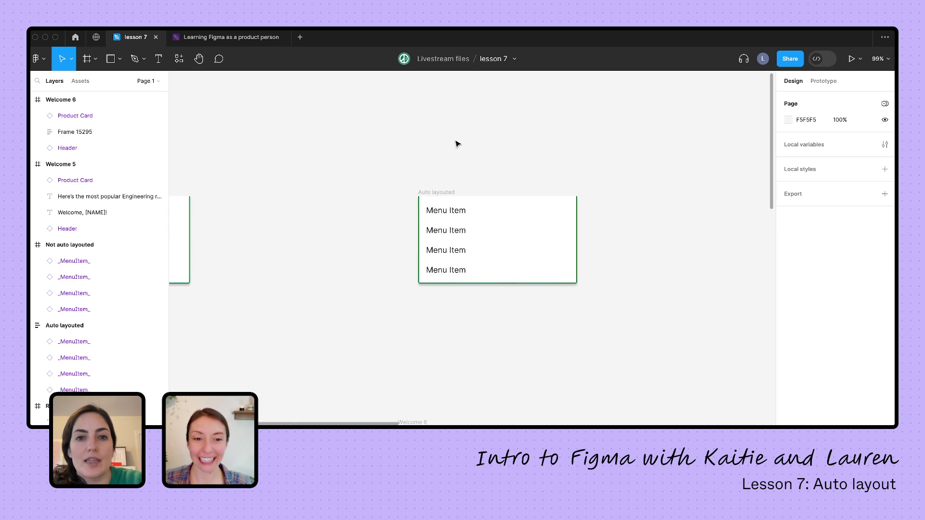
{"action": "left_click", "coordinate": [488, 215]}
{"action": "key", "text": "ctrl+d"}
{"action": "key", "text": "ctrl+d"}
{"action": "key", "text": "ctrl+d"}
{"action": "key", "text": "ctrl+d"}
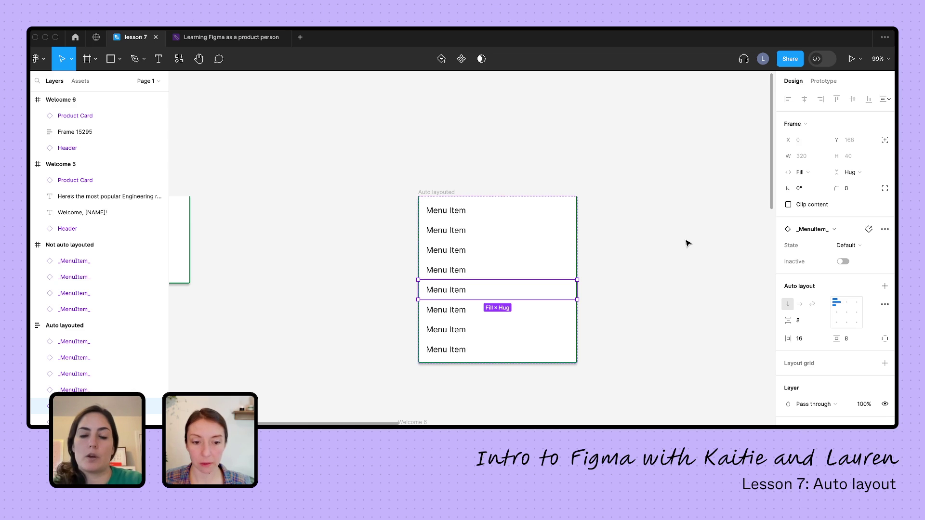
{"action": "left_click", "coordinate": [687, 243]}
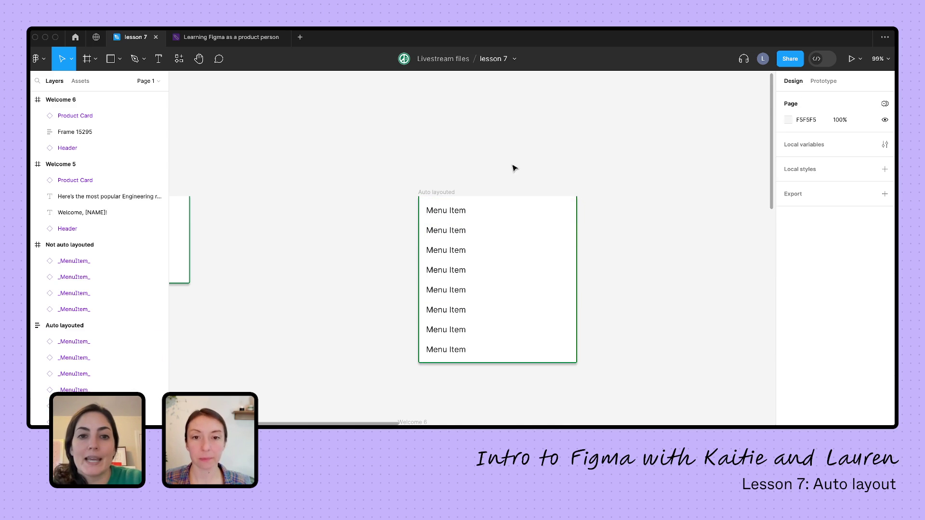
- Duplicate the second menu item in the Not auto layouted frame and move the copy below the frame
{"action": "scroll", "coordinate": [513, 166], "scroll_direction": "left", "scroll_amount": 8}
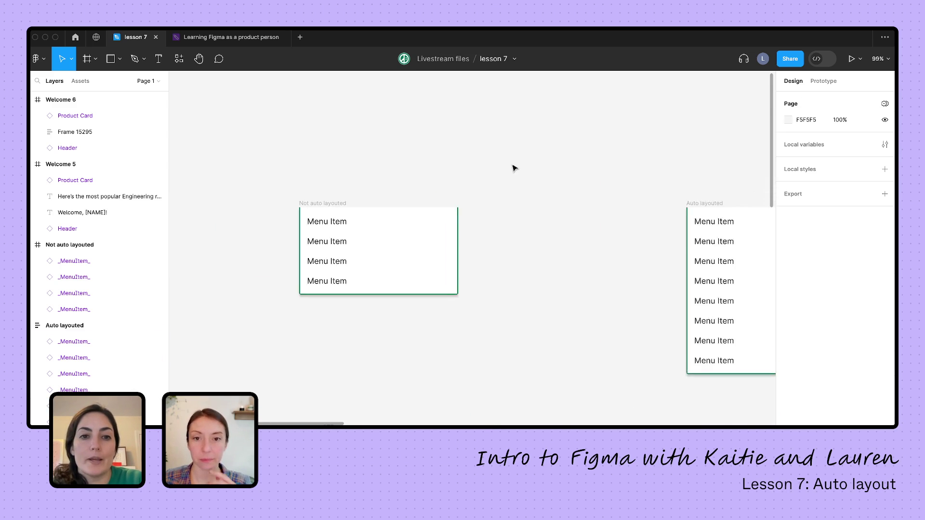
{"action": "left_click", "coordinate": [384, 245]}
{"action": "key", "text": "ctrl+d"}
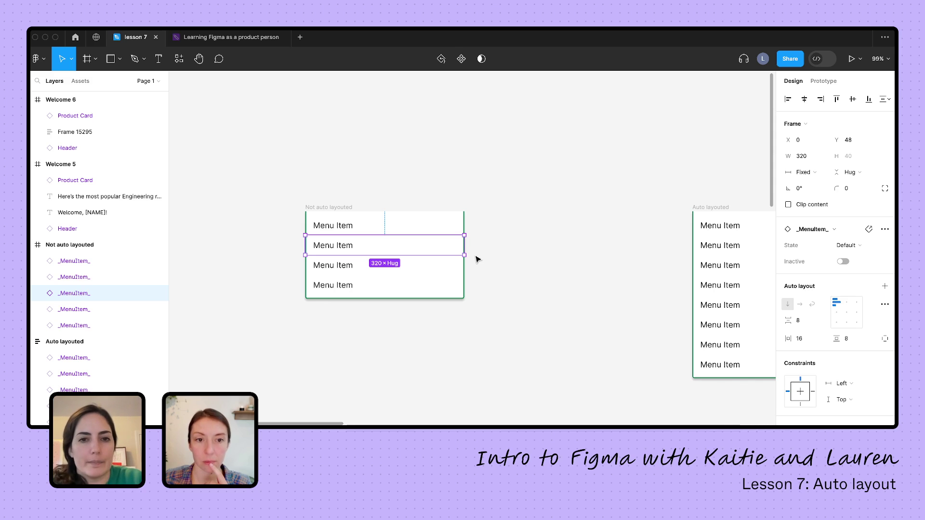
{"action": "key", "text": "ctrl+z"}
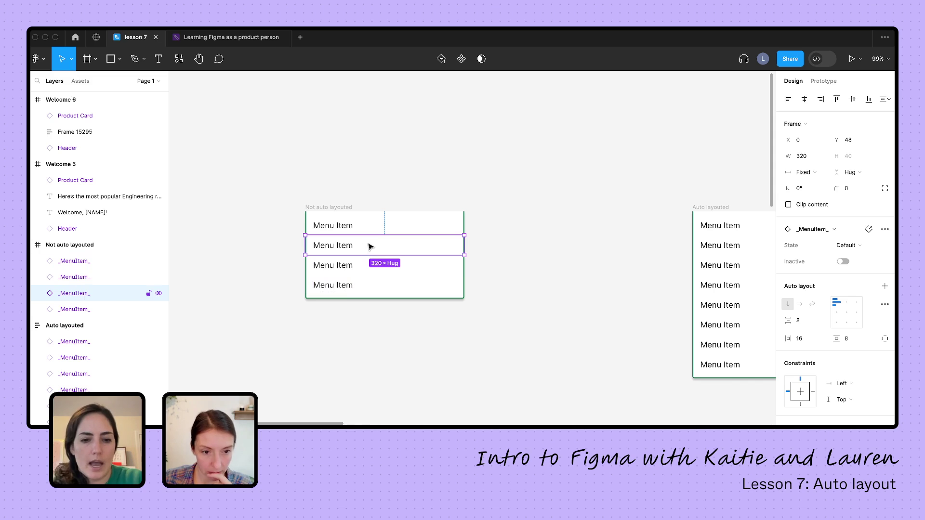
{"action": "key", "text": "ctrl+d"}
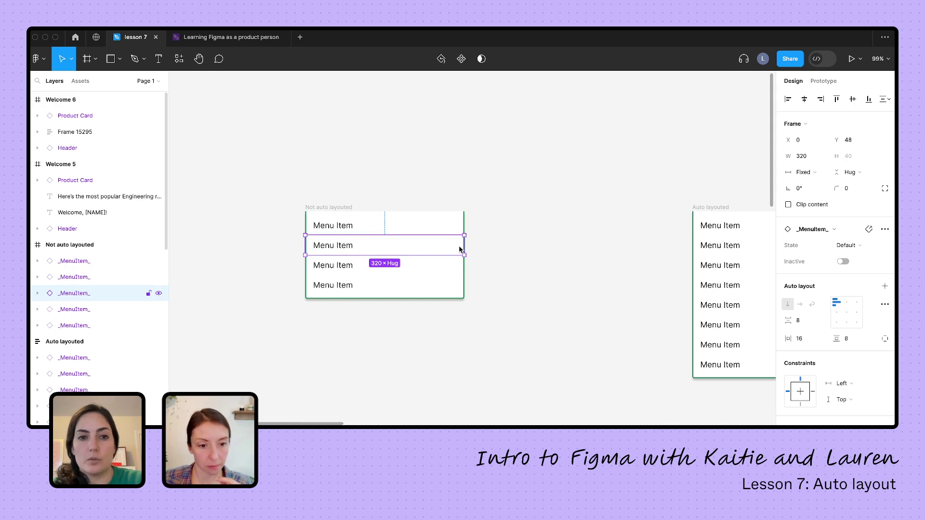
{"action": "left_click_drag", "start_coordinate": [399, 248], "coordinate": [396, 325]}
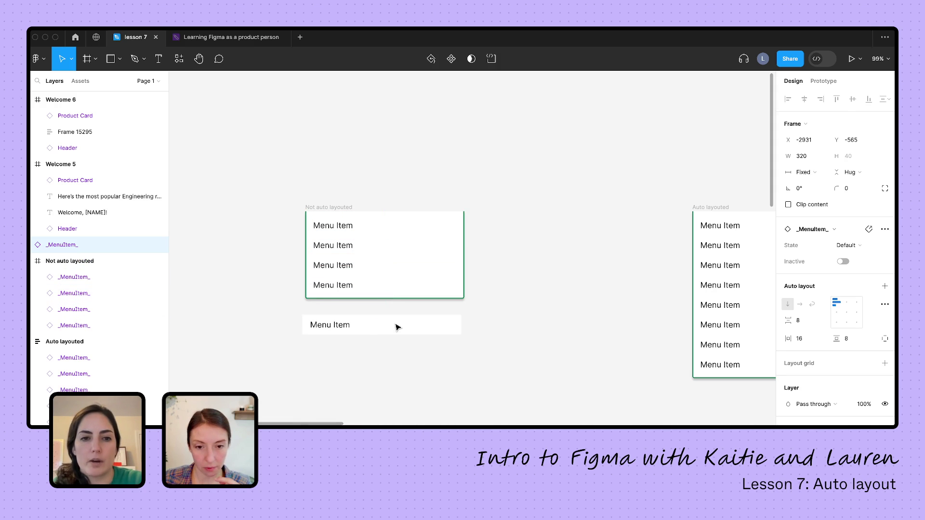
- Move the original second menu item out of the Not auto layouted frame to the empty space above it
{"action": "left_click", "coordinate": [394, 246]}
{"action": "left_click_drag", "start_coordinate": [394, 246], "coordinate": [389, 318]}
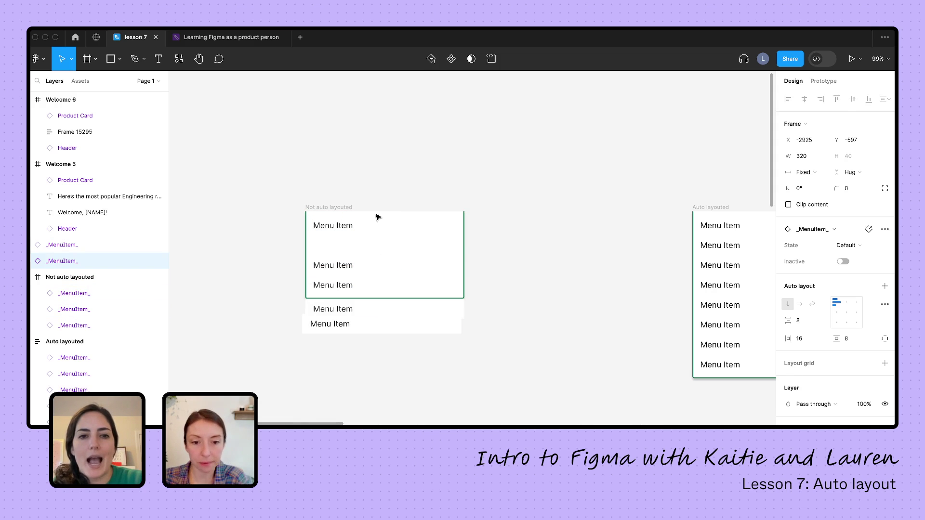
{"action": "left_click_drag", "start_coordinate": [384, 225], "coordinate": [375, 161]}
- Place the menu item from below into the gap in the Not auto layouted frame at X 16, Y 48
{"action": "left_click", "coordinate": [321, 208]}
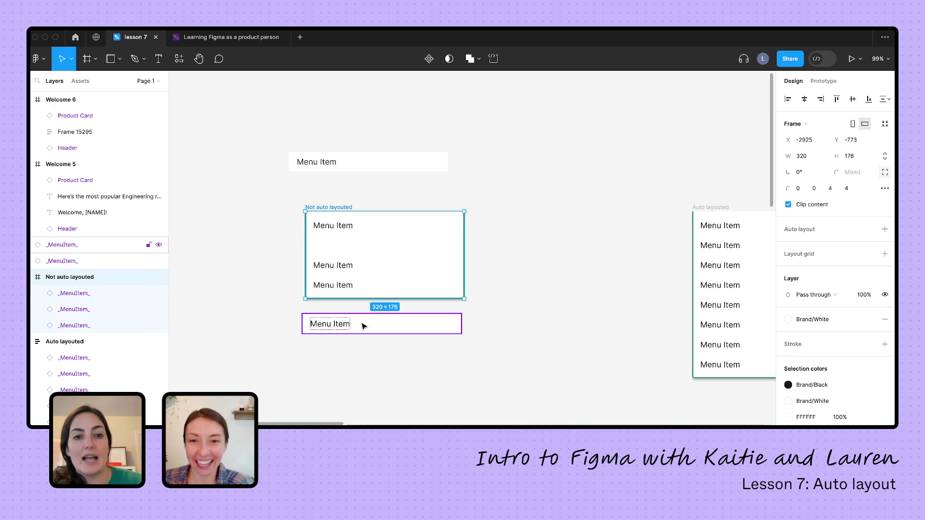
{"action": "left_click_drag", "start_coordinate": [364, 326], "coordinate": [377, 249]}
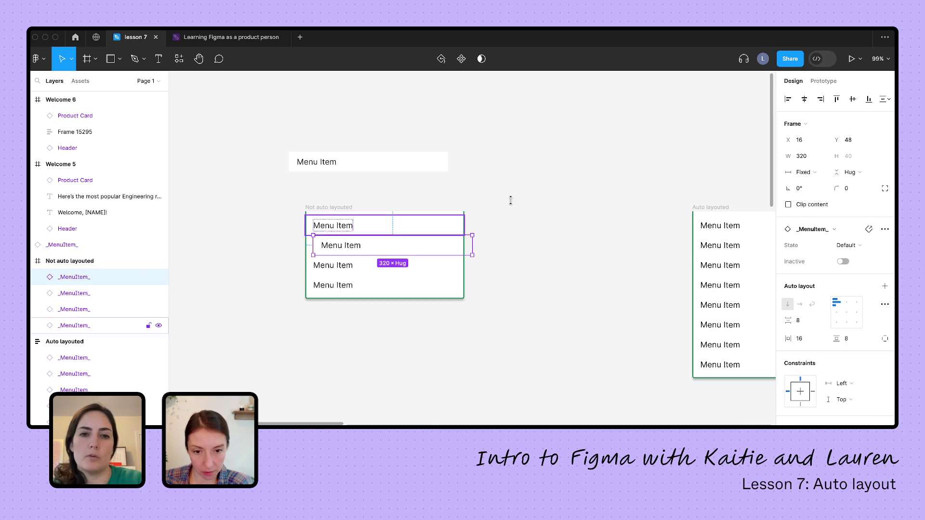
{"action": "left_click", "coordinate": [542, 198]}
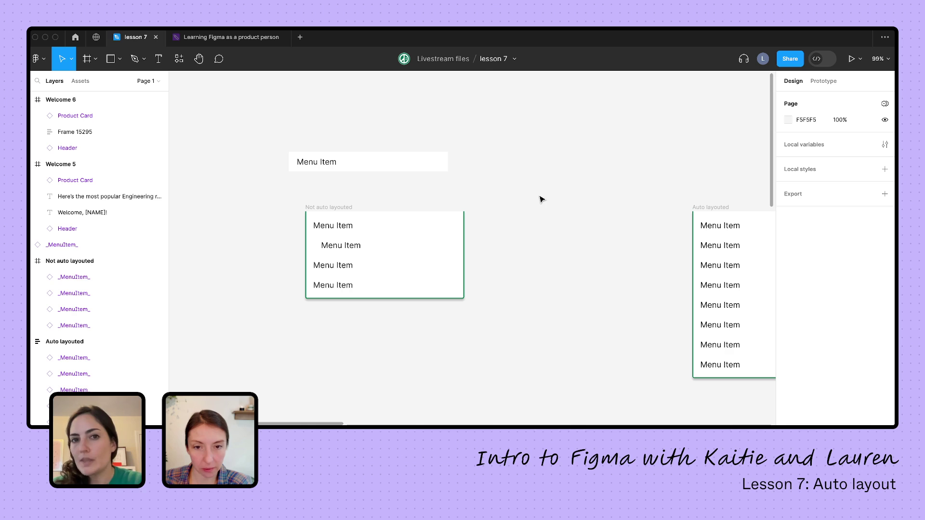
- Add a text layer reading "button" in the empty space below the Not auto layouted frame
{"action": "scroll", "coordinate": [541, 198], "scroll_direction": "right", "scroll_amount": 5}
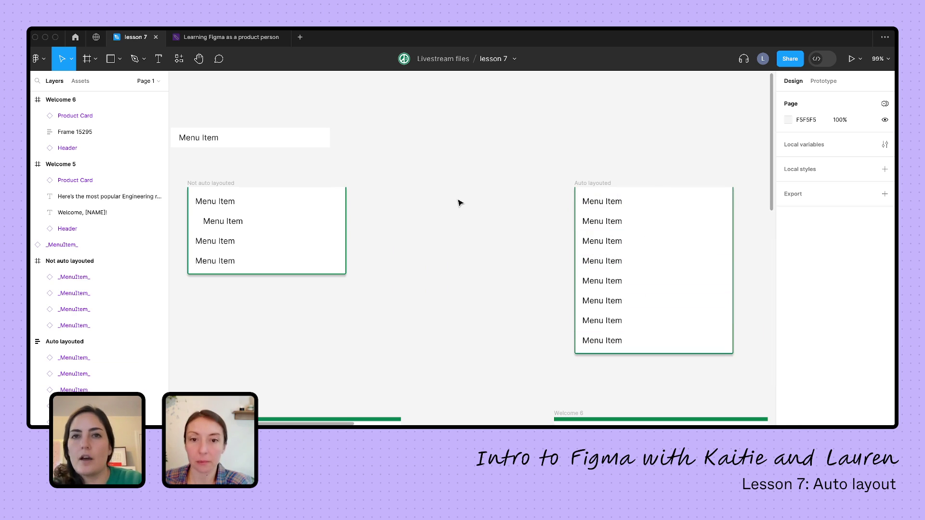
{"action": "scroll", "coordinate": [457, 203], "scroll_direction": "left", "scroll_amount": 3}
{"action": "scroll", "coordinate": [457, 203], "scroll_direction": "down", "scroll_amount": 1}
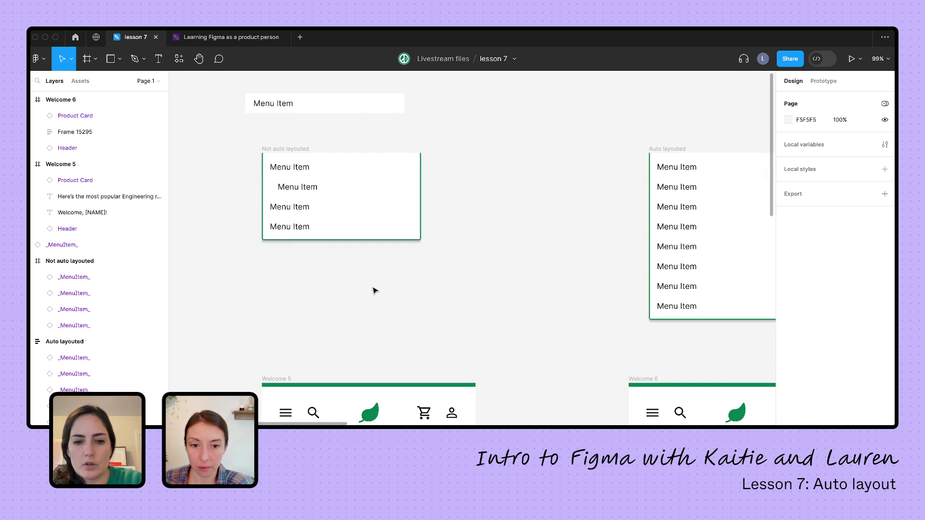
{"action": "key", "text": "t"}
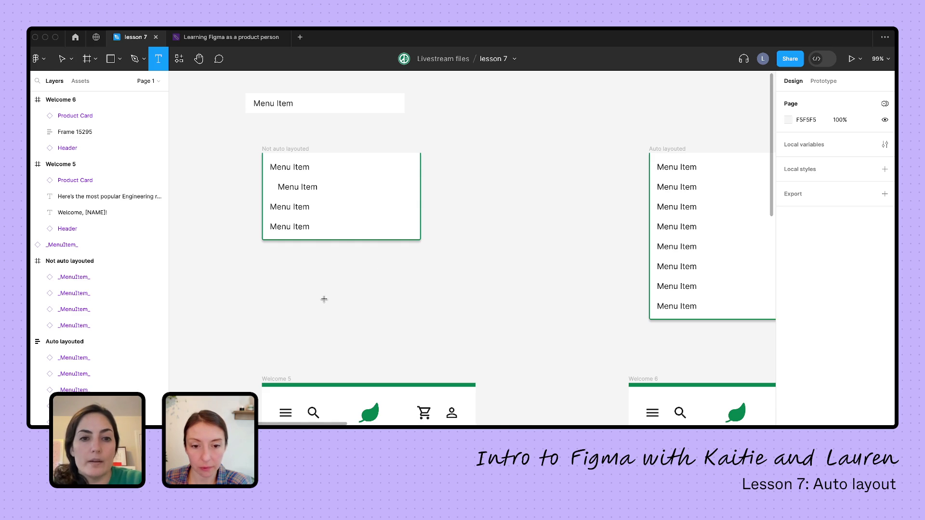
{"action": "left_click", "coordinate": [350, 300]}
{"action": "type", "text": "button"}
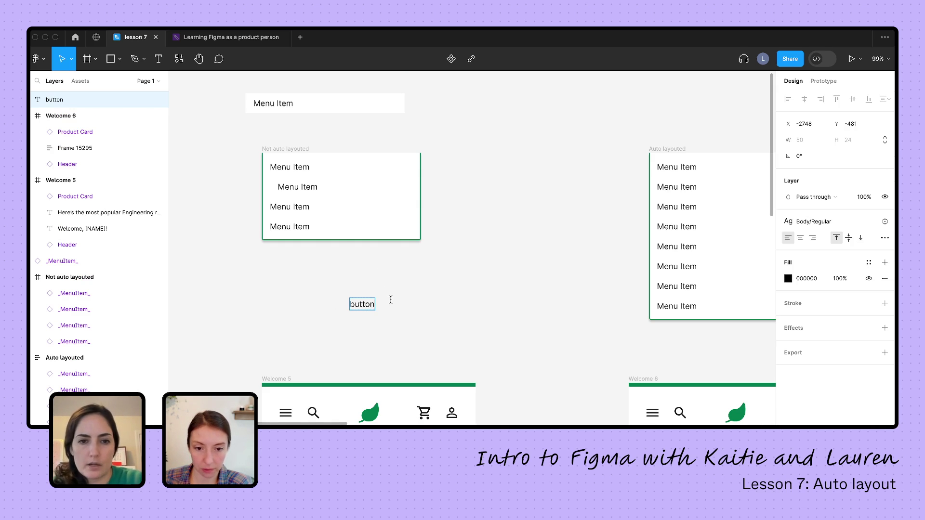
{"action": "key", "text": "Escape"}
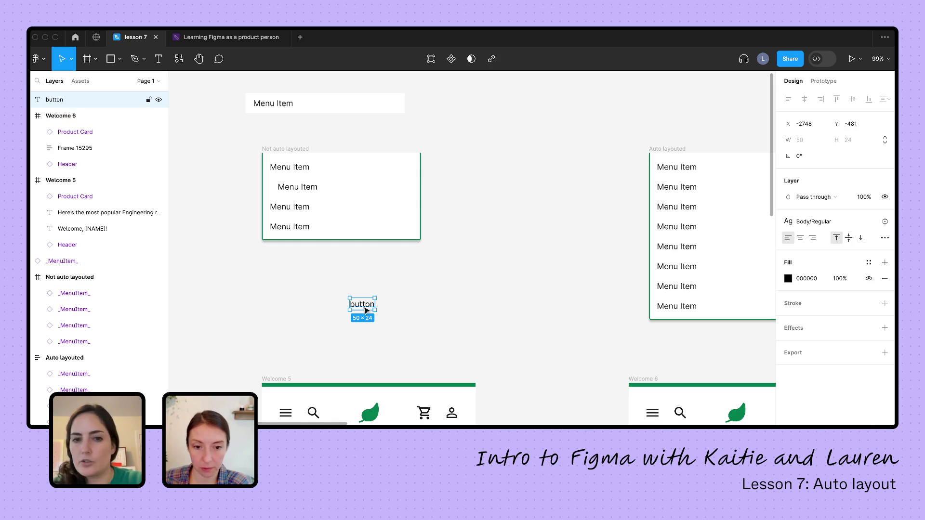
- Wrap the "button" text in an auto layout frame and give the frame a pink-purple fill
{"action": "scroll", "coordinate": [366, 310], "scroll_direction": "up", "scroll_amount": 5}
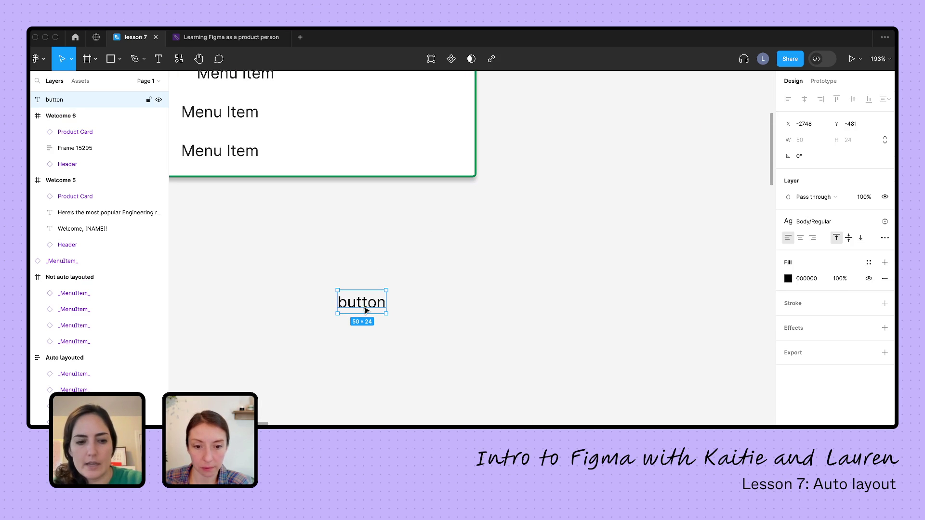
{"action": "key", "text": "shift+a"}
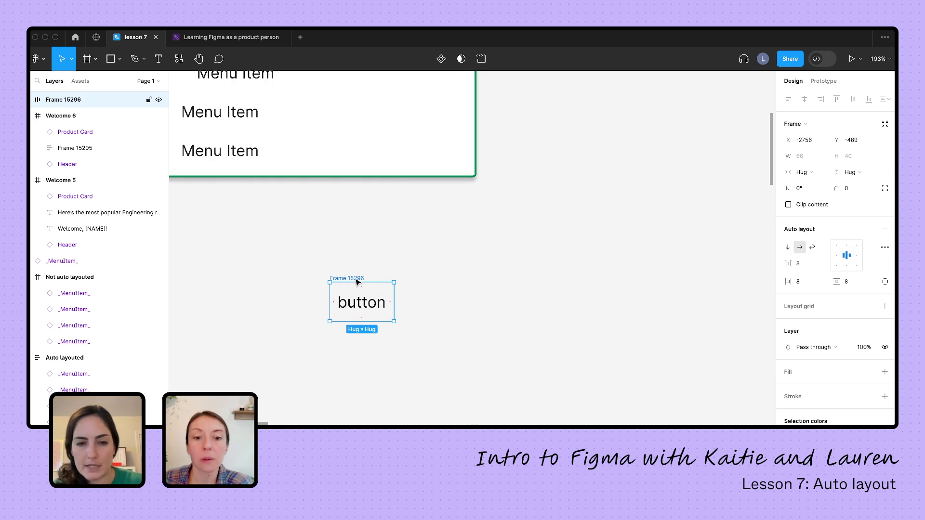
{"action": "left_click", "coordinate": [788, 373]}
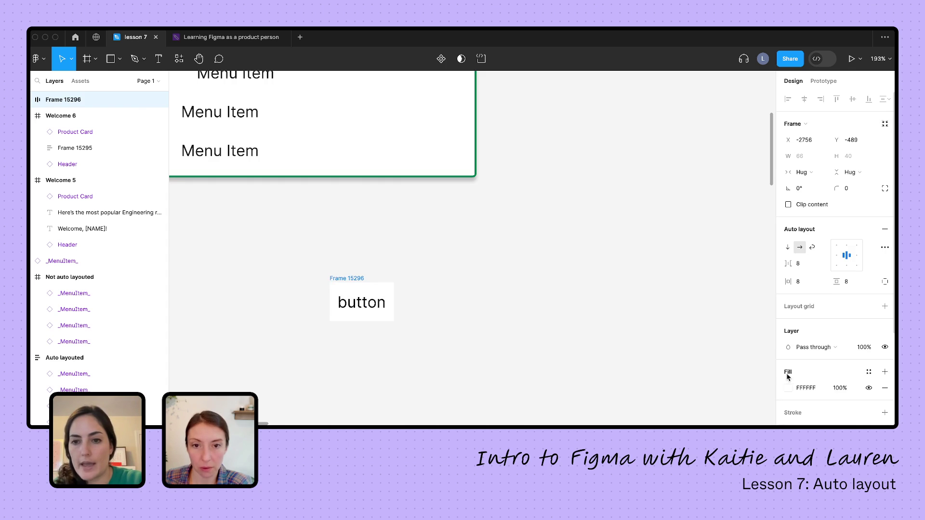
{"action": "left_click", "coordinate": [788, 388]}
{"action": "left_click", "coordinate": [733, 199]}
- Lengthen the button label by appending "lkjasdlkjasdlfkjasd;lfkjasd;lfkjasdf" to its text
{"action": "double_click", "coordinate": [384, 302]}
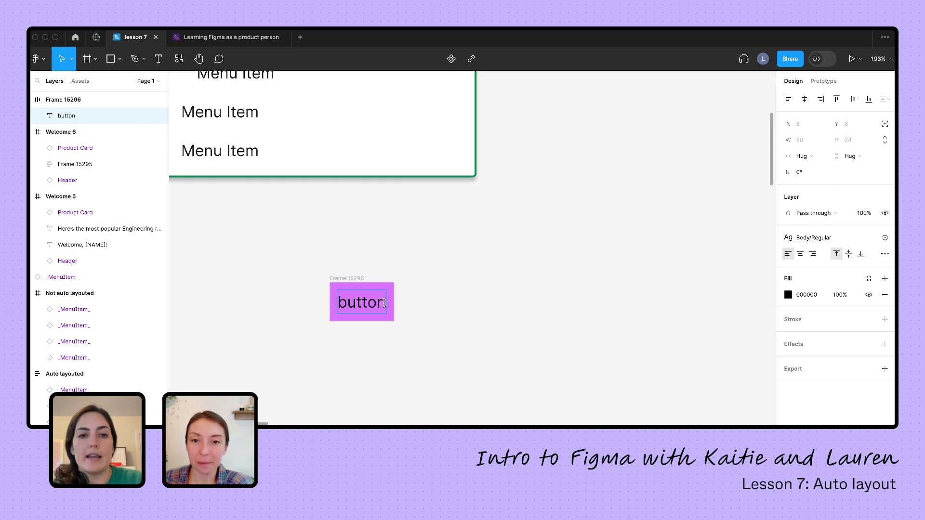
{"action": "type", "text": "lkjasdlkjas"}
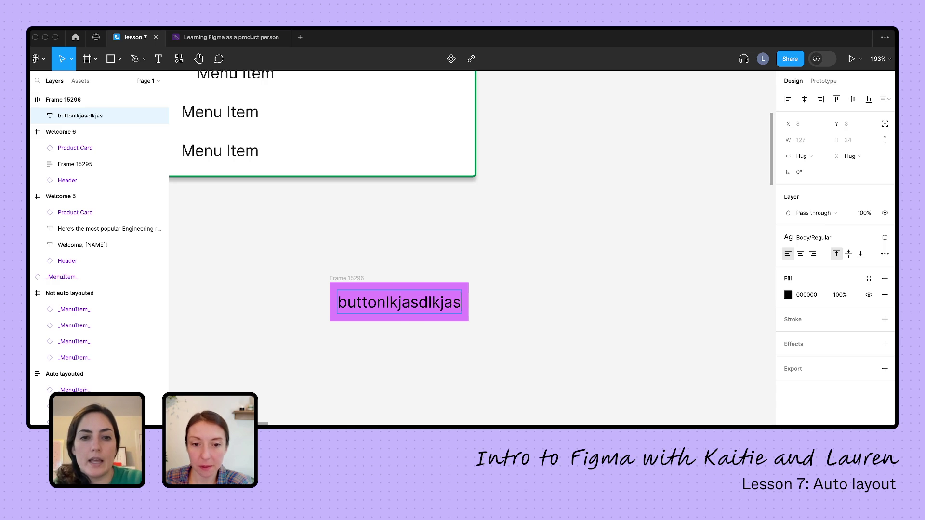
{"action": "type", "text": "dlfkjasd;lfkjasd;lfkjasdf"}
{"action": "left_click", "coordinate": [545, 201]}
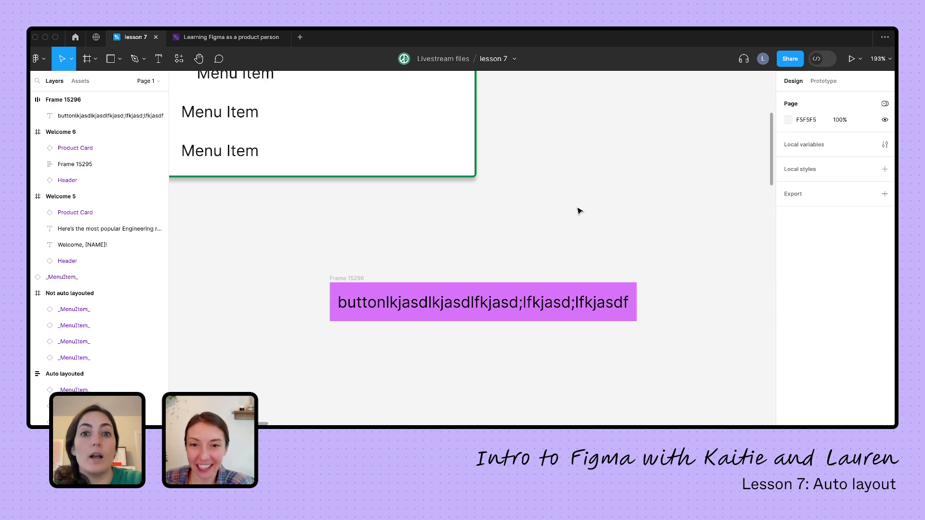
- Add a text layer reading "Hello" on the empty canvas above the existing frames
{"action": "scroll", "coordinate": [580, 211], "scroll_direction": "down", "scroll_amount": 1}
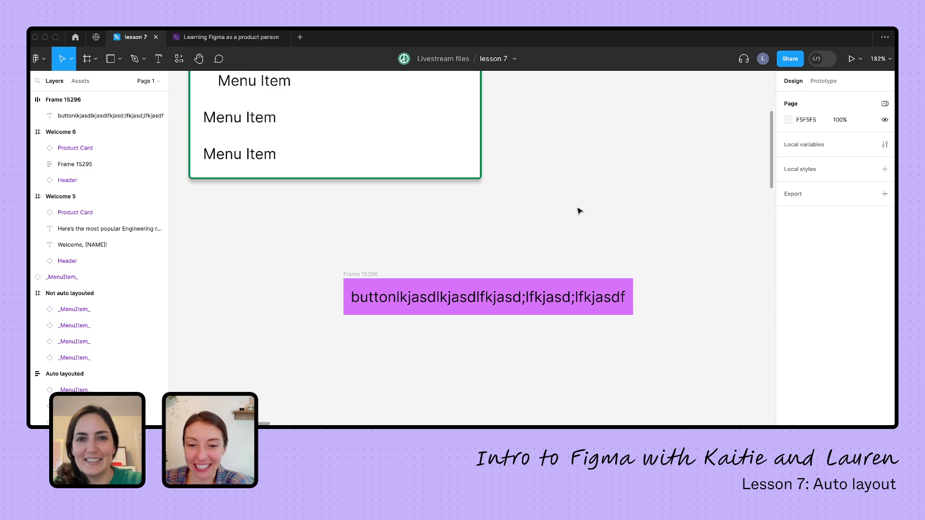
{"action": "scroll", "coordinate": [580, 211], "scroll_direction": "down", "scroll_amount": 5}
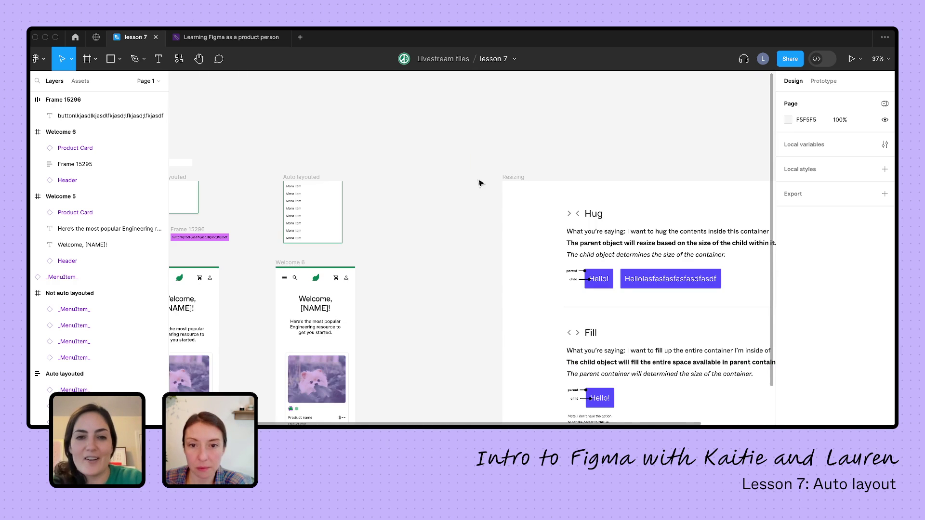
{"action": "scroll", "coordinate": [271, 331], "scroll_direction": "left", "scroll_amount": 5}
{"action": "scroll", "coordinate": [270, 331], "scroll_direction": "up", "scroll_amount": 3}
{"action": "scroll", "coordinate": [271, 331], "scroll_direction": "up", "scroll_amount": 3}
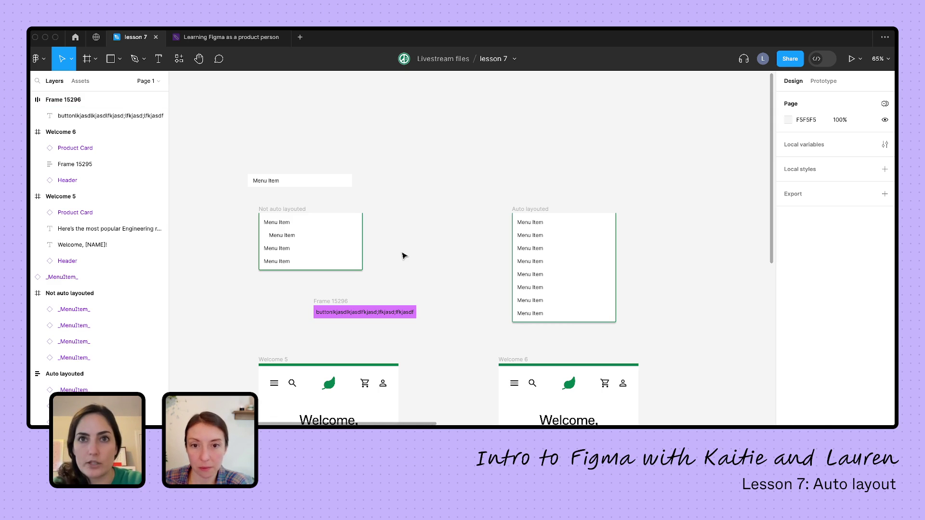
{"action": "scroll", "coordinate": [438, 212], "scroll_direction": "up", "scroll_amount": 3}
{"action": "scroll", "coordinate": [440, 212], "scroll_direction": "up", "scroll_amount": 4}
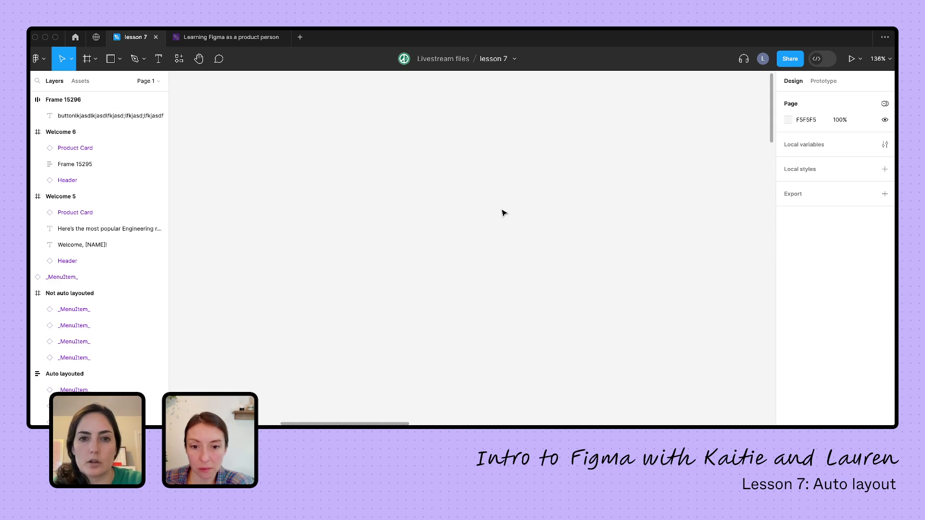
{"action": "key", "text": "t"}
{"action": "left_click", "coordinate": [484, 264]}
{"action": "type", "text": "Hello"}
{"action": "key", "text": "Escape"}
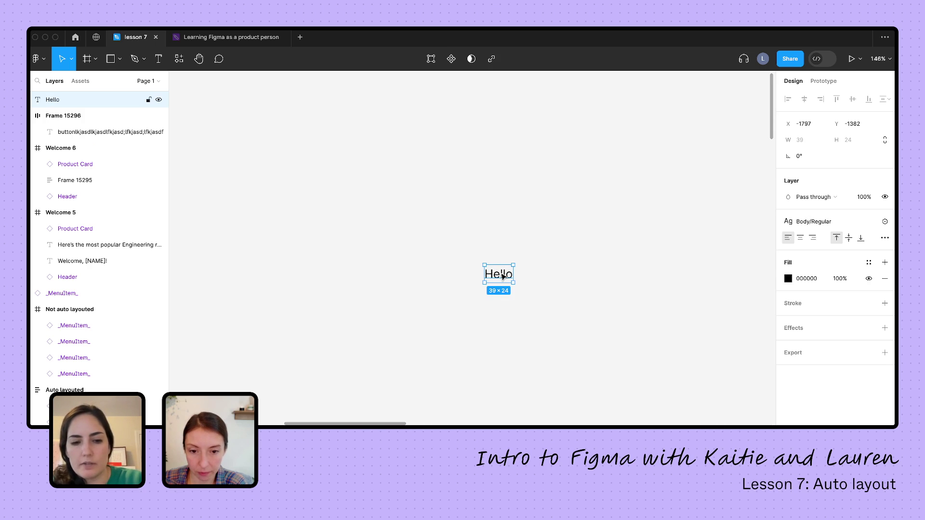
- Wrap the "Hello" text in an auto layout frame
{"action": "key", "text": "shift+a"}
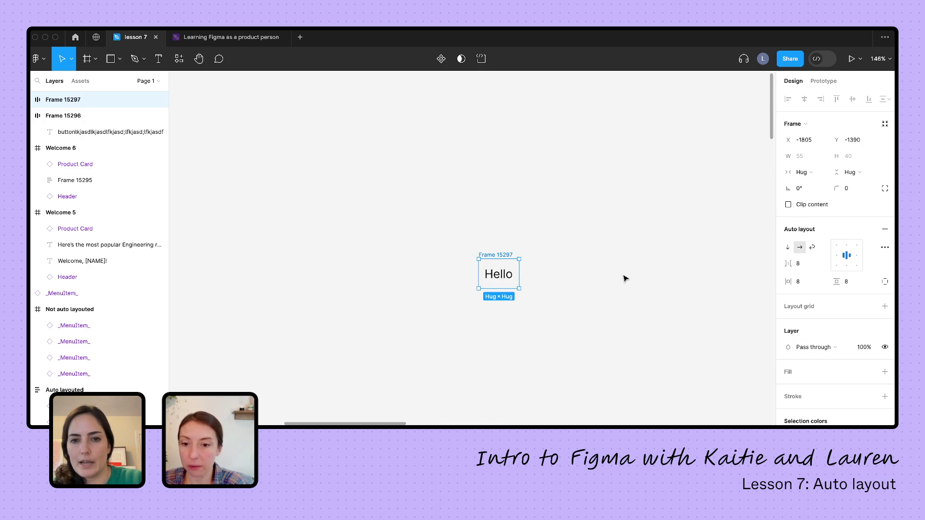
{"action": "key", "text": "ctrl+z"}
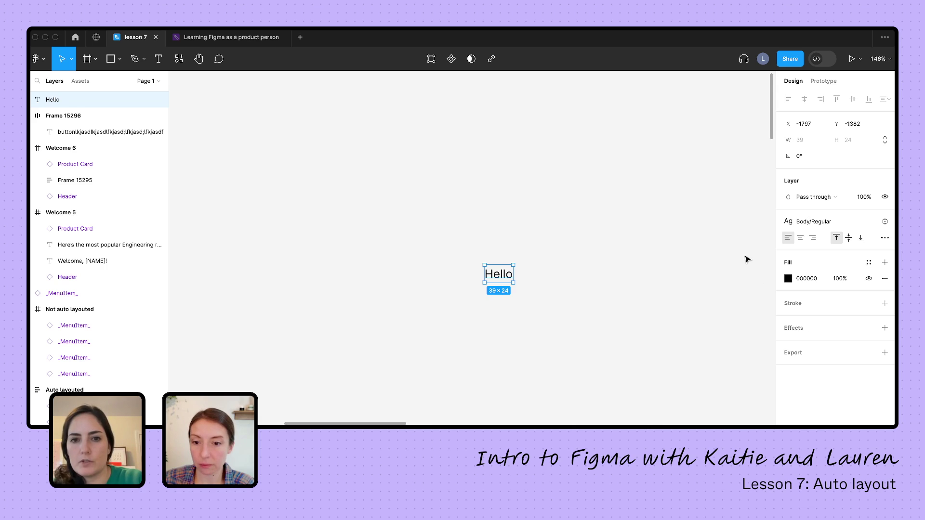
{"action": "key", "text": "shift+a"}
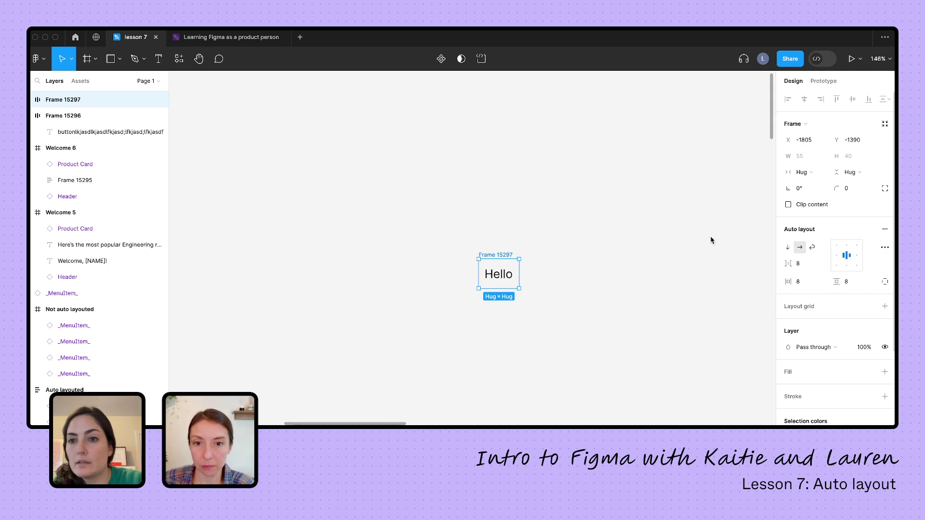
- Draw a new frame about 195 × 136 on the empty canvas beside the "Hello" auto layout frame
{"action": "left_click", "coordinate": [602, 273]}
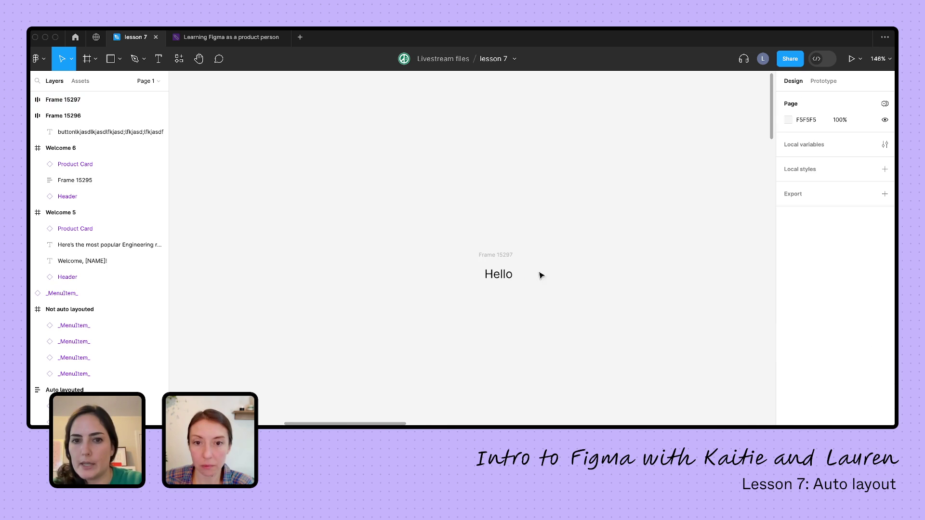
{"action": "scroll", "coordinate": [597, 270], "scroll_direction": "right", "scroll_amount": 4}
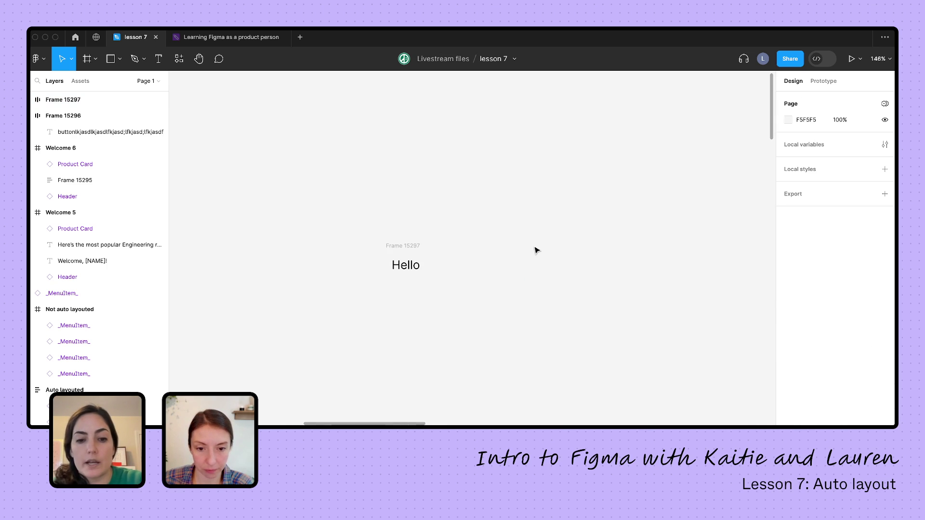
{"action": "key", "text": "f"}
{"action": "left_click_drag", "start_coordinate": [485, 213], "coordinate": [628, 312]}
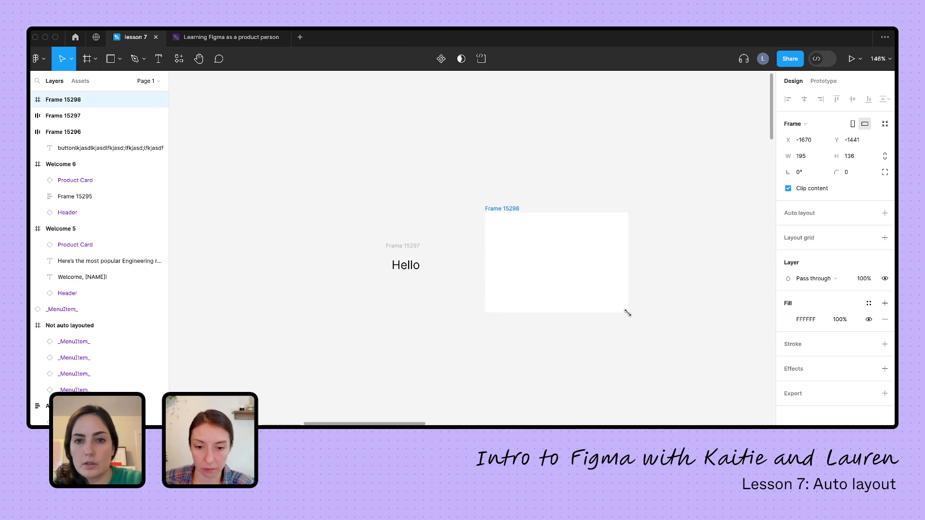
- Add the text "hello" inside the new frame and apply auto layout to that frame
{"action": "key", "text": "t"}
{"action": "left_click", "coordinate": [539, 246]}
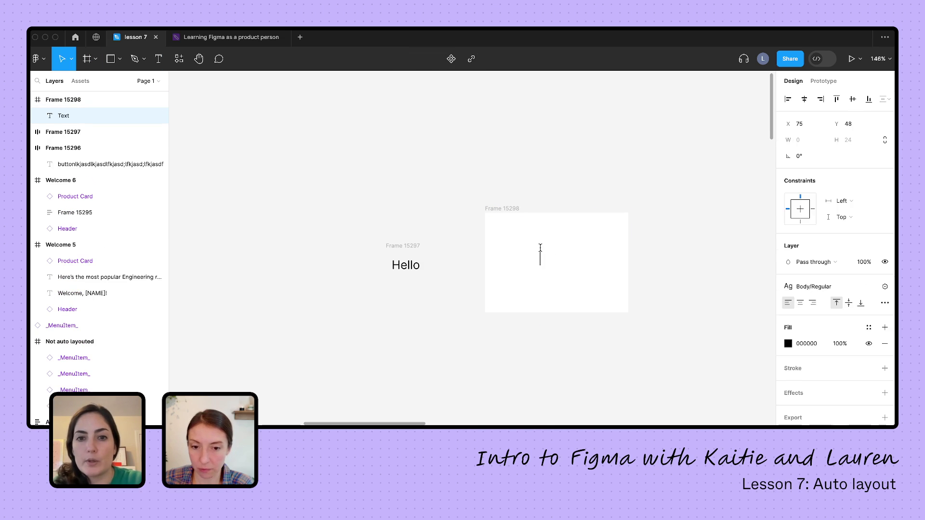
{"action": "type", "text": "hello"}
{"action": "left_click", "coordinate": [495, 211]}
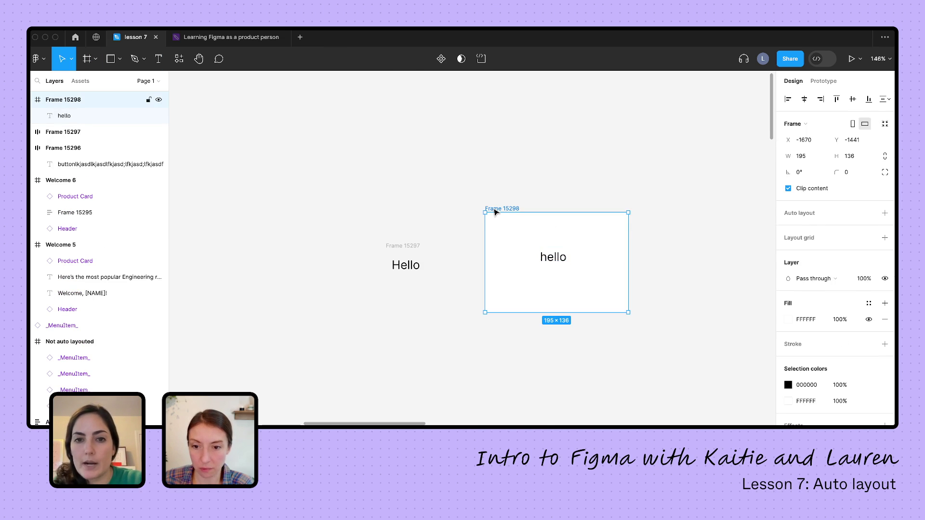
{"action": "left_click", "coordinate": [885, 215]}
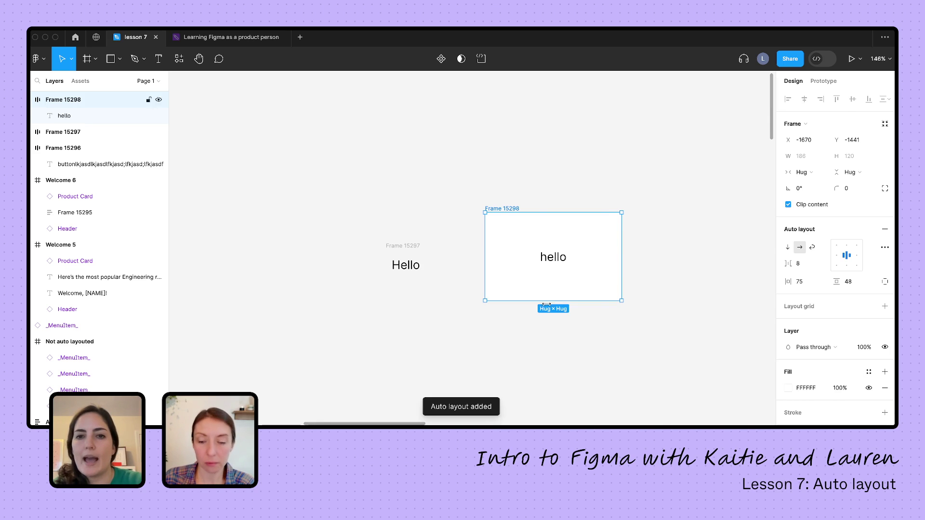
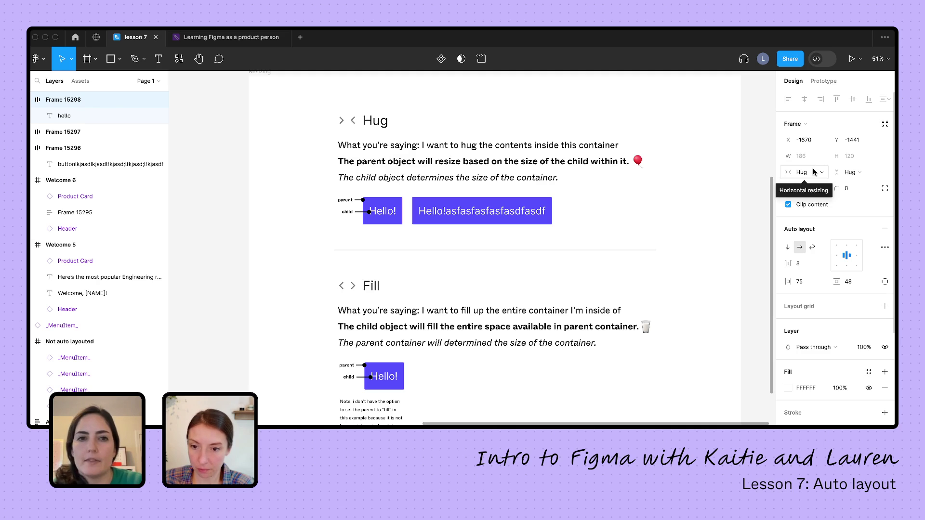
- Replace the text in the longer purple example of the Hug section with "asdasdfasdfasdfasdf"
{"action": "left_click", "coordinate": [721, 187]}
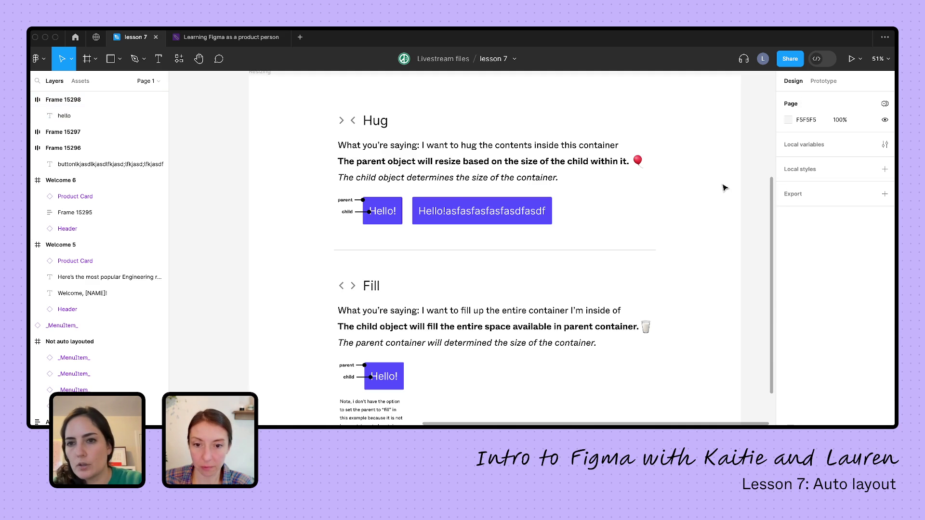
{"action": "scroll", "coordinate": [483, 165], "scroll_direction": "up", "scroll_amount": 3}
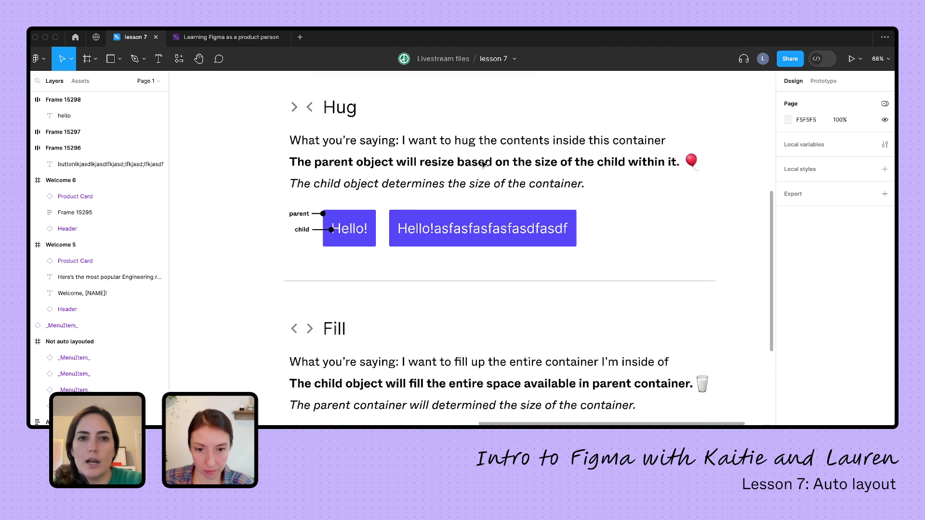
{"action": "scroll", "coordinate": [343, 272], "scroll_direction": "up", "scroll_amount": 2}
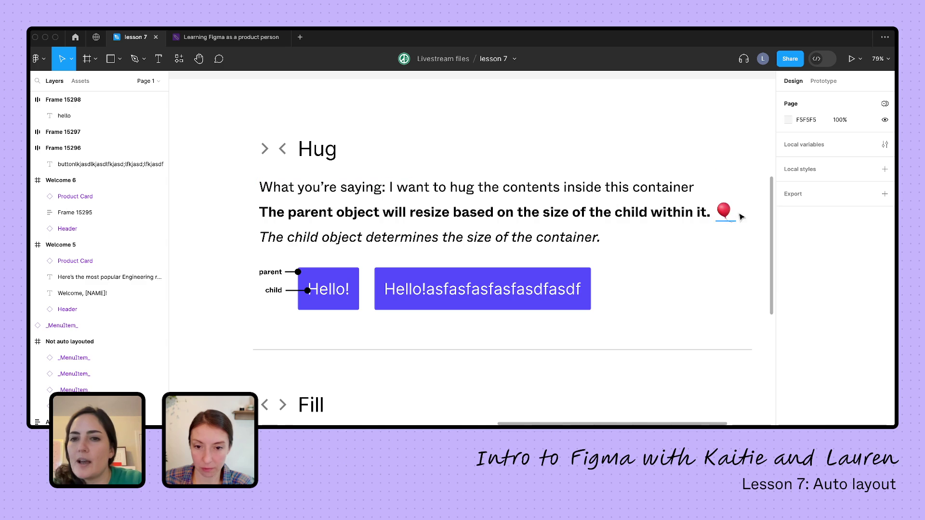
{"action": "scroll", "coordinate": [728, 241], "scroll_direction": "right", "scroll_amount": 2}
{"action": "scroll", "coordinate": [729, 241], "scroll_direction": "down", "scroll_amount": 1}
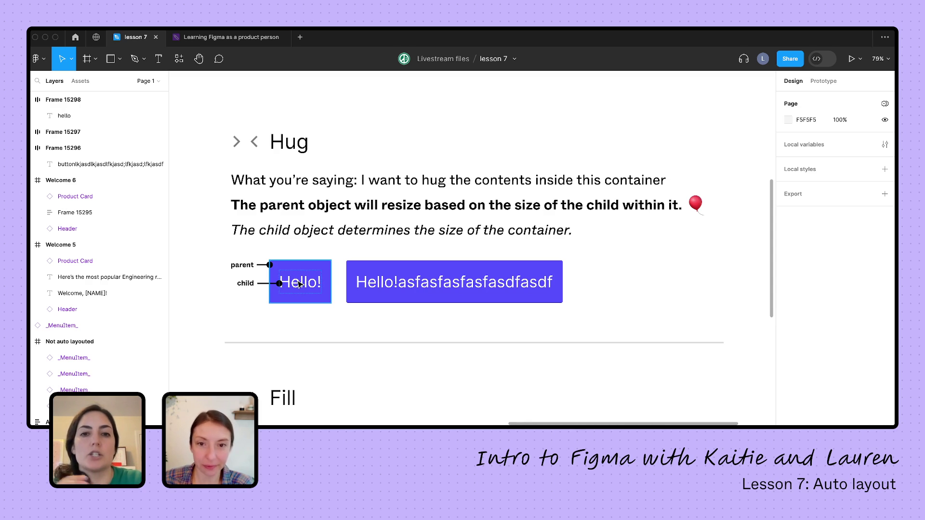
{"action": "left_click", "coordinate": [442, 285]}
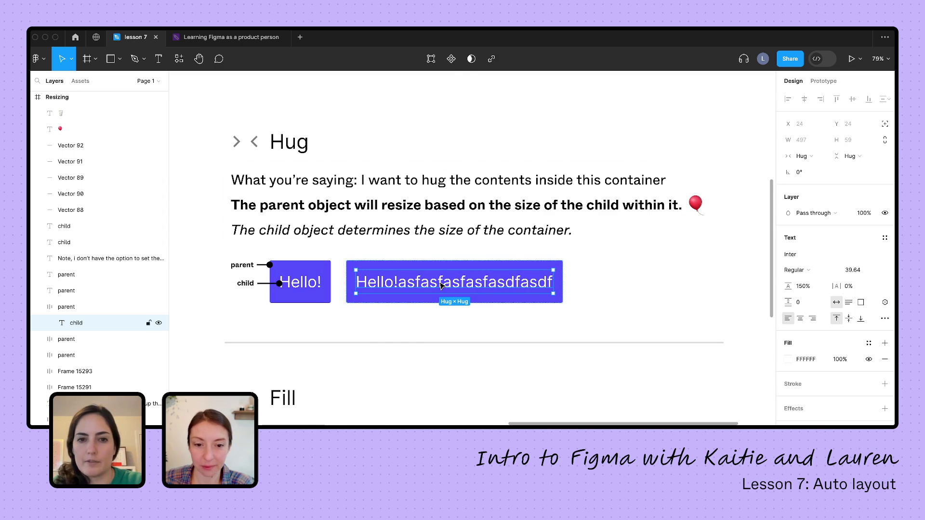
{"action": "key", "text": "Return"}
{"action": "type", "text": "asdasdfasdfasdfasdf"}
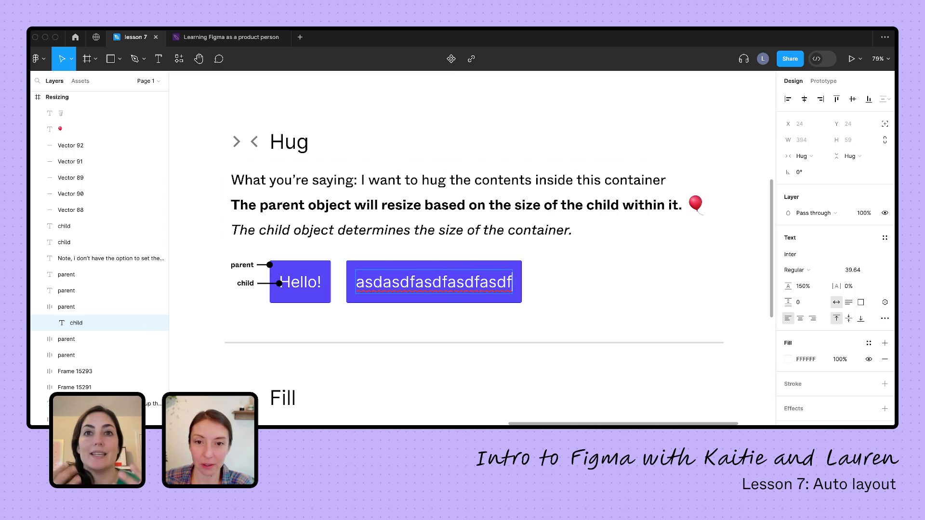
{"action": "key", "text": "Escape"}
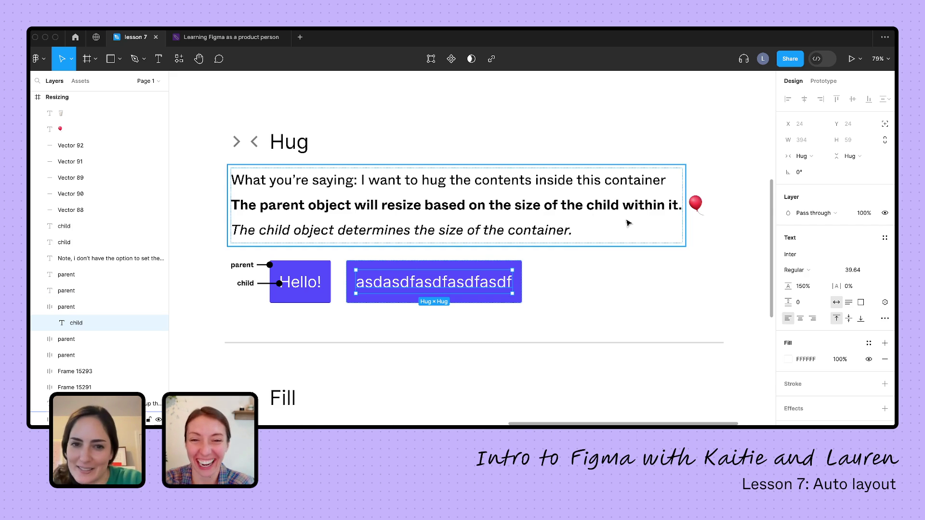
{"action": "left_click", "coordinate": [611, 291]}
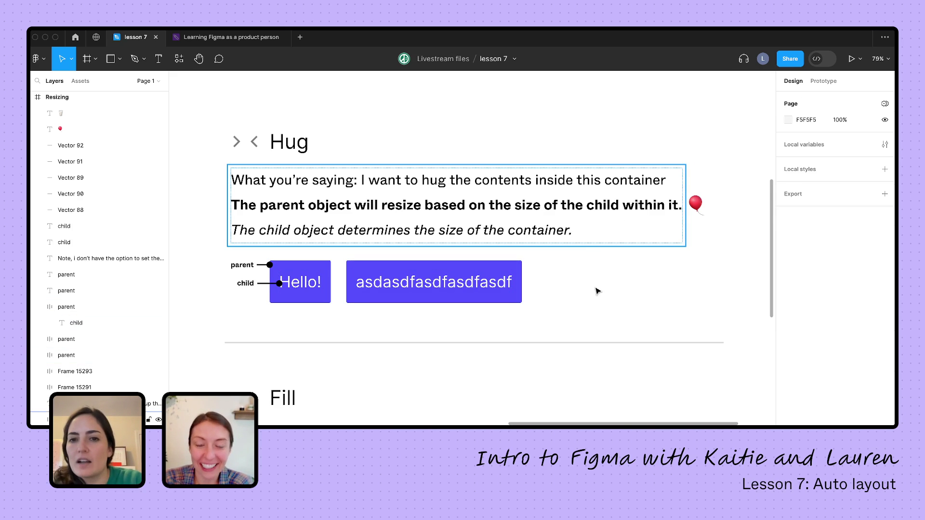
- Examine the explanation and parent/child example in the Fill section, and compare it with the Hug section
{"action": "scroll", "coordinate": [596, 291], "scroll_direction": "down", "scroll_amount": 5}
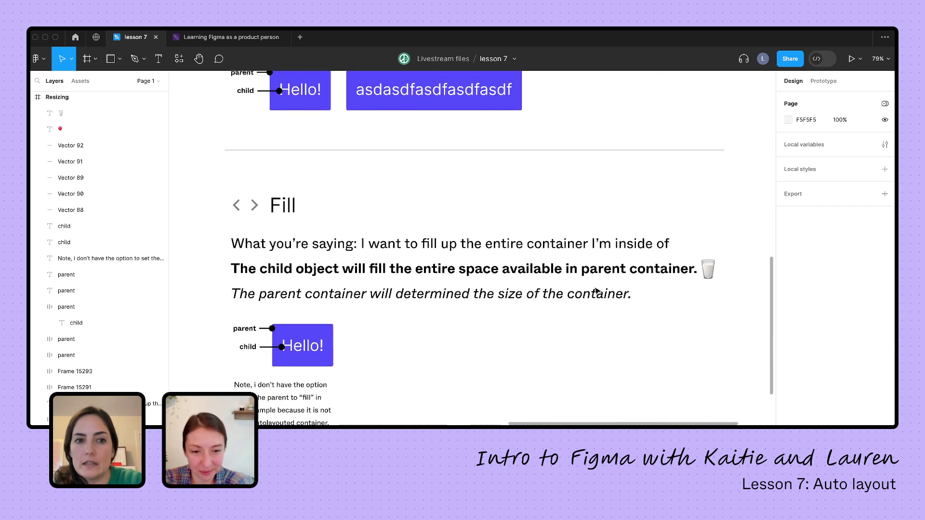
{"action": "scroll", "coordinate": [596, 291], "scroll_direction": "up", "scroll_amount": 3}
{"action": "scroll", "coordinate": [596, 291], "scroll_direction": "down", "scroll_amount": 5}
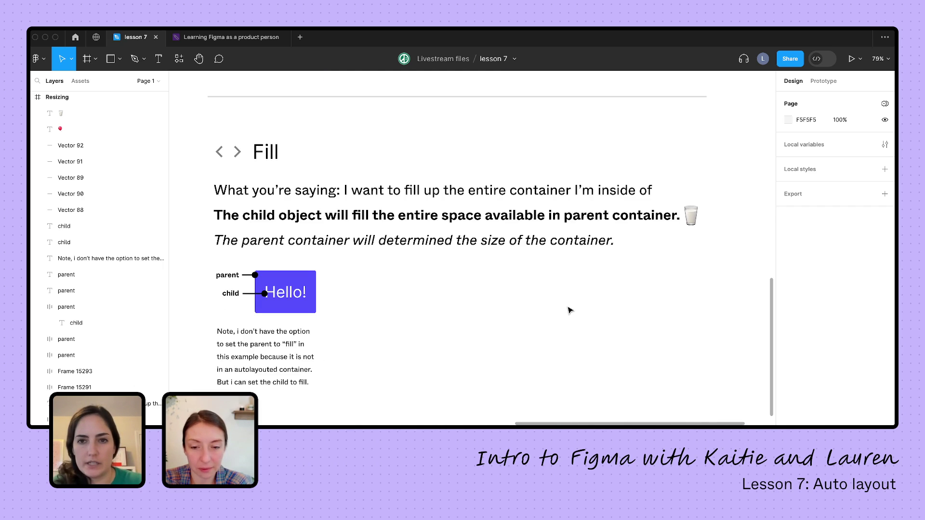
{"action": "scroll", "coordinate": [570, 310], "scroll_direction": "up", "scroll_amount": 3}
{"action": "scroll", "coordinate": [570, 310], "scroll_direction": "down", "scroll_amount": 3}
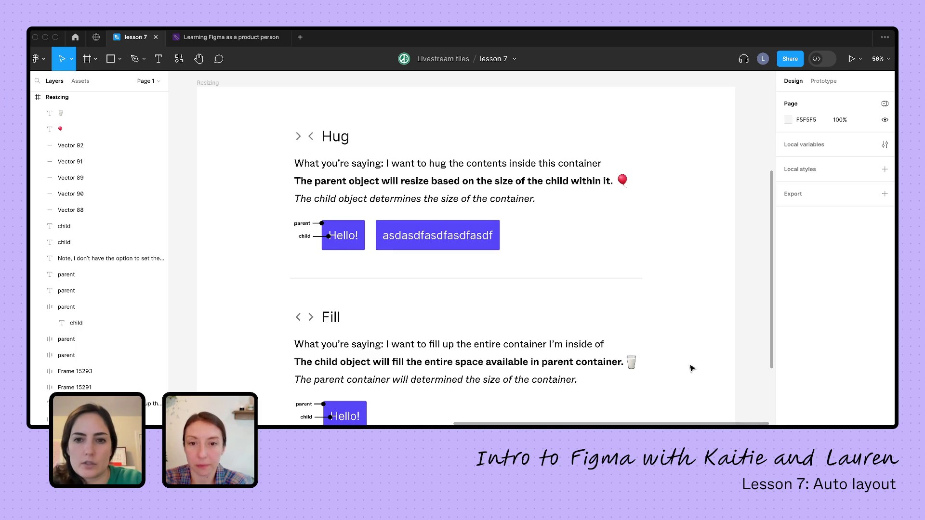
{"action": "scroll", "coordinate": [345, 366], "scroll_direction": "down", "scroll_amount": 1}
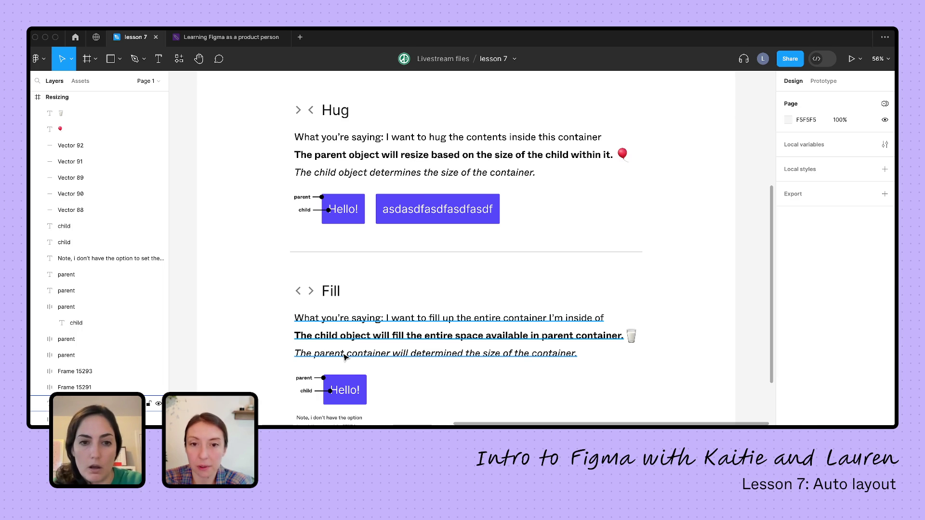
- Check the horizontal resizing options available for the purple "Hello!" parent frame in the Fill section
{"action": "scroll", "coordinate": [345, 357], "scroll_direction": "up", "scroll_amount": 5}
{"action": "left_click", "coordinate": [392, 274]}
{"action": "left_click", "coordinate": [393, 274]}
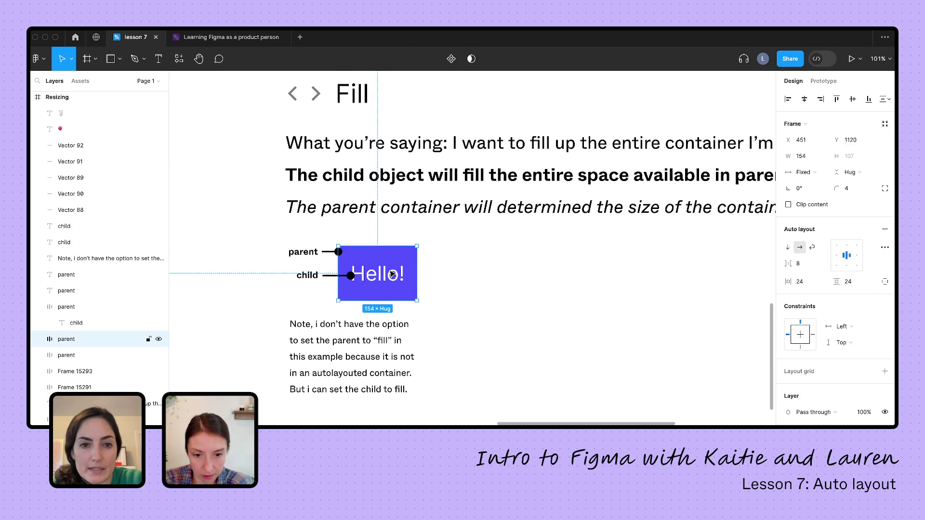
{"action": "left_click", "coordinate": [816, 173]}
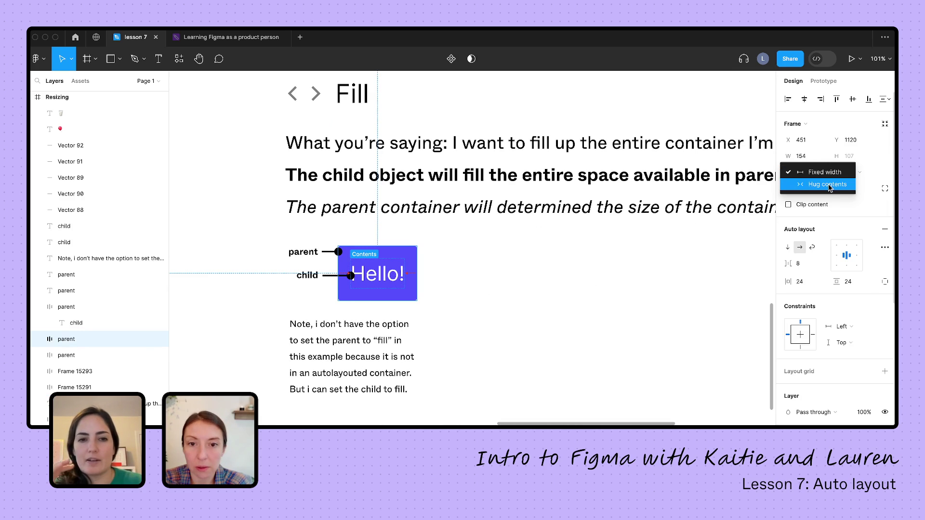
{"action": "scroll", "coordinate": [498, 292], "scroll_direction": "down", "scroll_amount": 2}
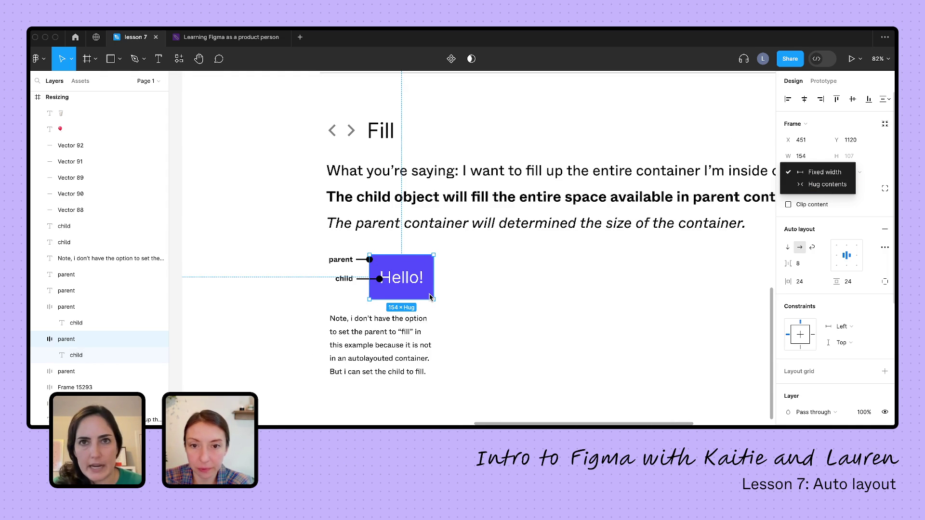
{"action": "left_click", "coordinate": [511, 301]}
- Inspect the enclosing Resizing frame's layout settings, and select the Fill section's "Hello!" parent frame
{"action": "scroll", "coordinate": [512, 300], "scroll_direction": "down", "scroll_amount": 3}
{"action": "scroll", "coordinate": [511, 301], "scroll_direction": "up", "scroll_amount": 3}
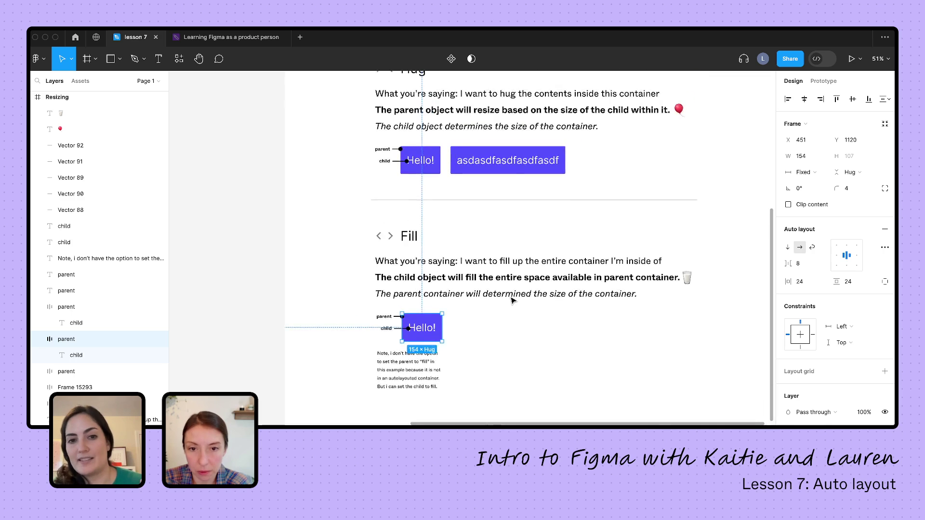
{"action": "scroll", "coordinate": [511, 300], "scroll_direction": "down", "scroll_amount": 2}
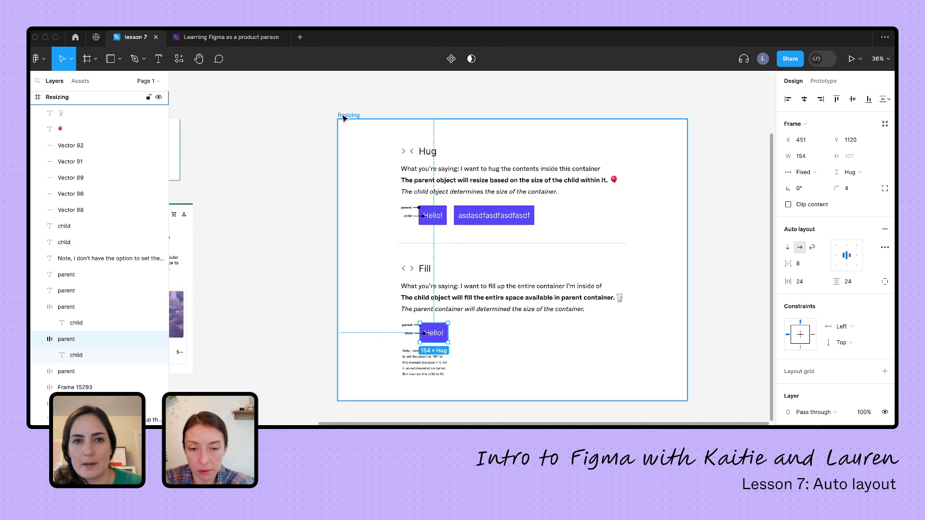
{"action": "left_click", "coordinate": [343, 118]}
{"action": "left_click", "coordinate": [436, 334]}
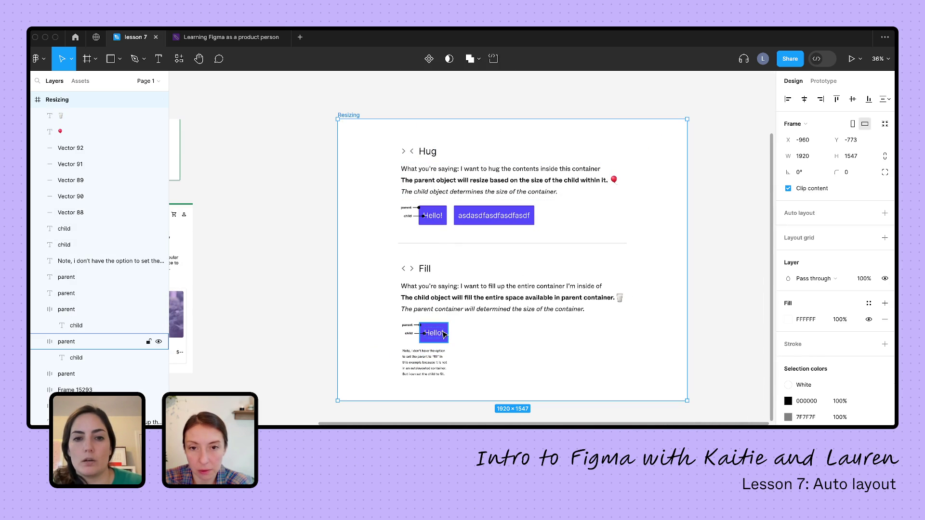
- Move the Fill example's "Hello!" frame right of its parent and child labels, and draw a frame about 242 × 187 around it
{"action": "scroll", "coordinate": [441, 338], "scroll_direction": "up", "scroll_amount": 3}
{"action": "scroll", "coordinate": [448, 316], "scroll_direction": "down", "scroll_amount": 1}
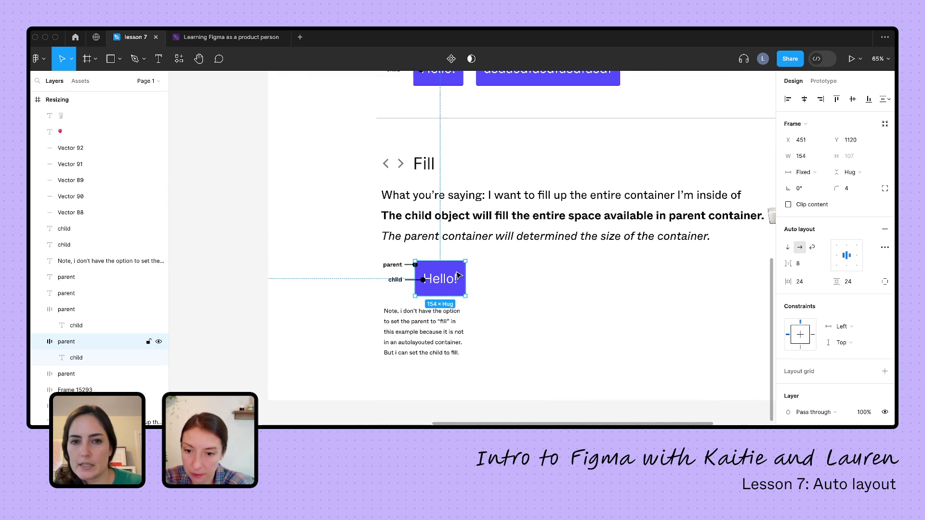
{"action": "scroll", "coordinate": [453, 308], "scroll_direction": "up", "scroll_amount": 5}
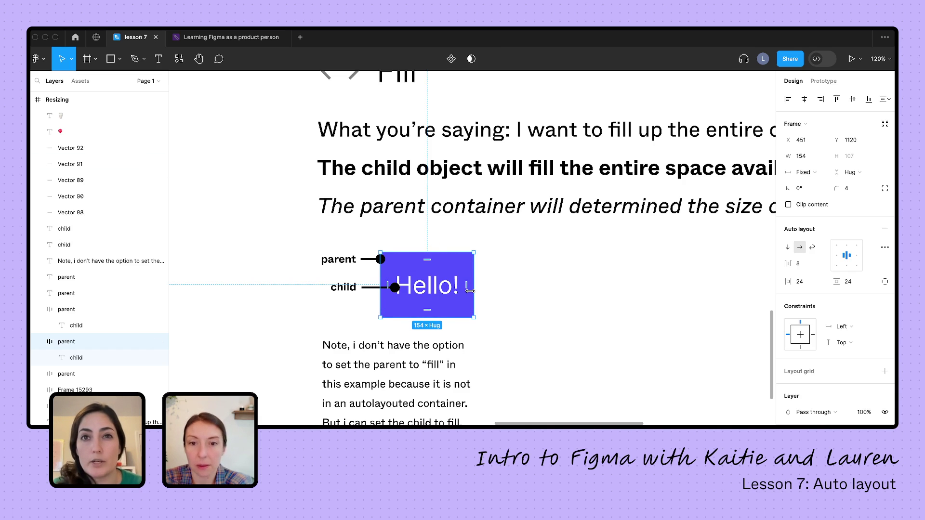
{"action": "scroll", "coordinate": [529, 302], "scroll_direction": "down", "scroll_amount": 3}
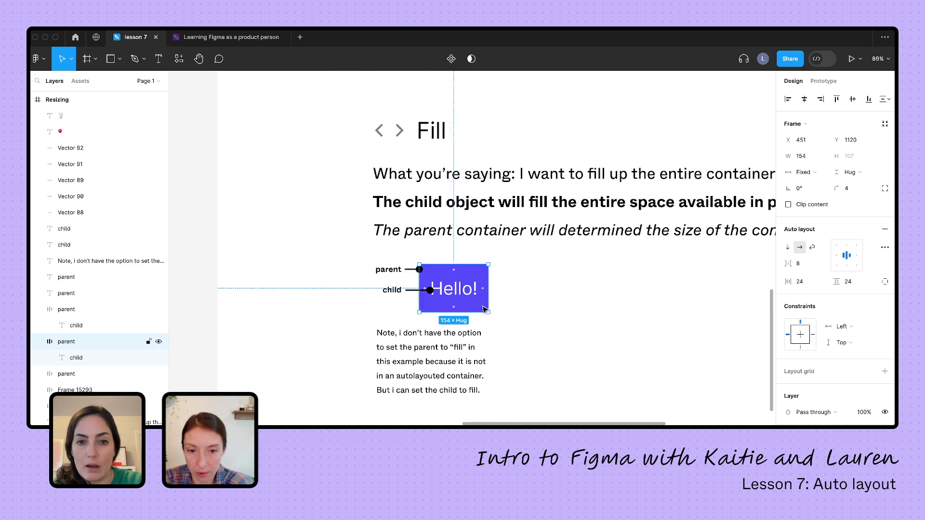
{"action": "left_click_drag", "start_coordinate": [484, 308], "coordinate": [628, 341]}
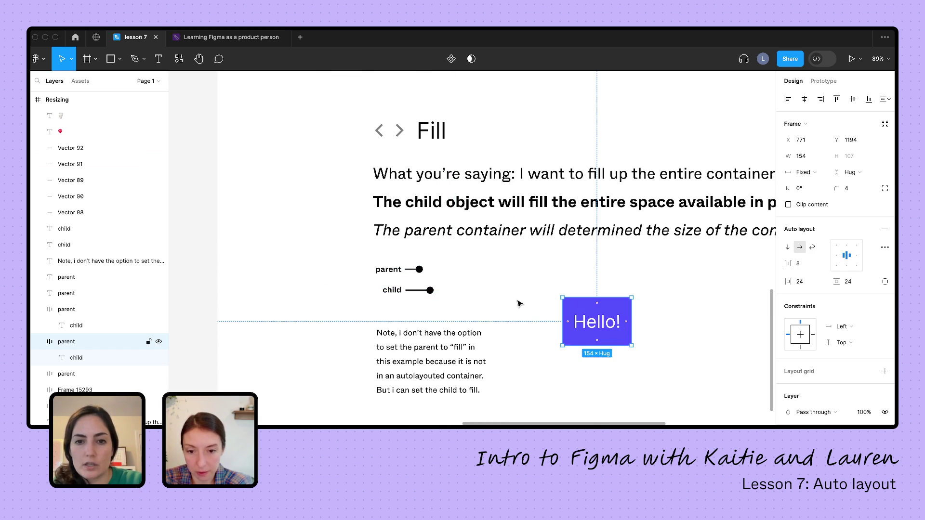
{"action": "key", "text": "f"}
{"action": "left_click_drag", "start_coordinate": [544, 280], "coordinate": [653, 363]}
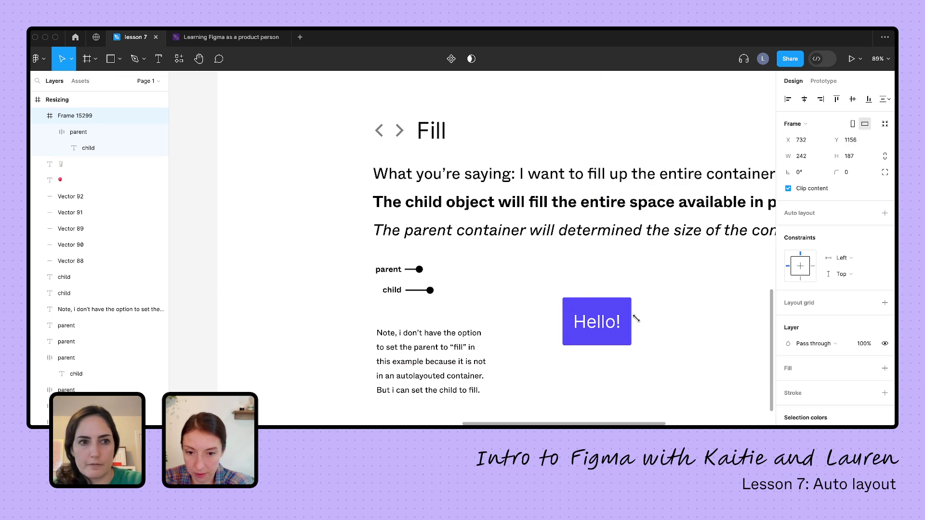
- Give the new frame around the "Hello!" box a very dark red fill, 250404
{"action": "left_click", "coordinate": [788, 369]}
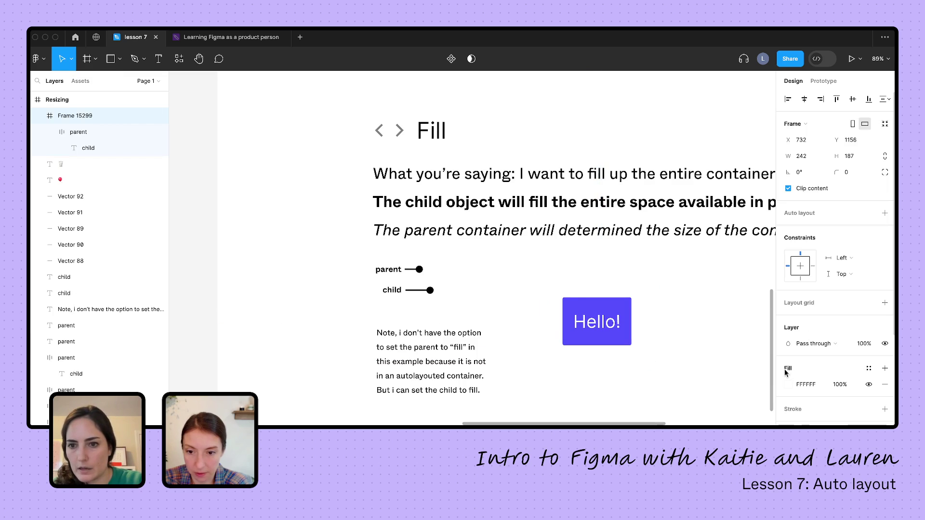
{"action": "left_click", "coordinate": [787, 384]}
{"action": "left_click", "coordinate": [767, 182]}
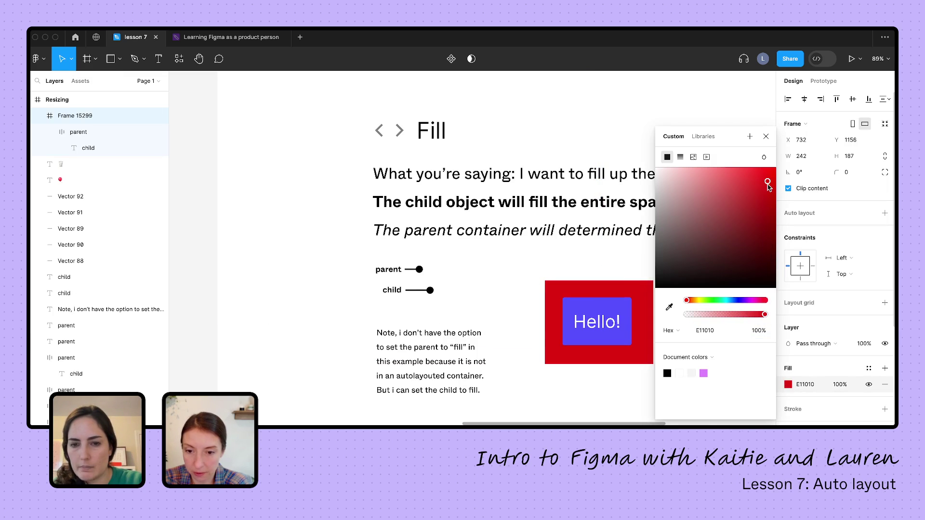
{"action": "left_click_drag", "start_coordinate": [711, 242], "coordinate": [764, 268]}
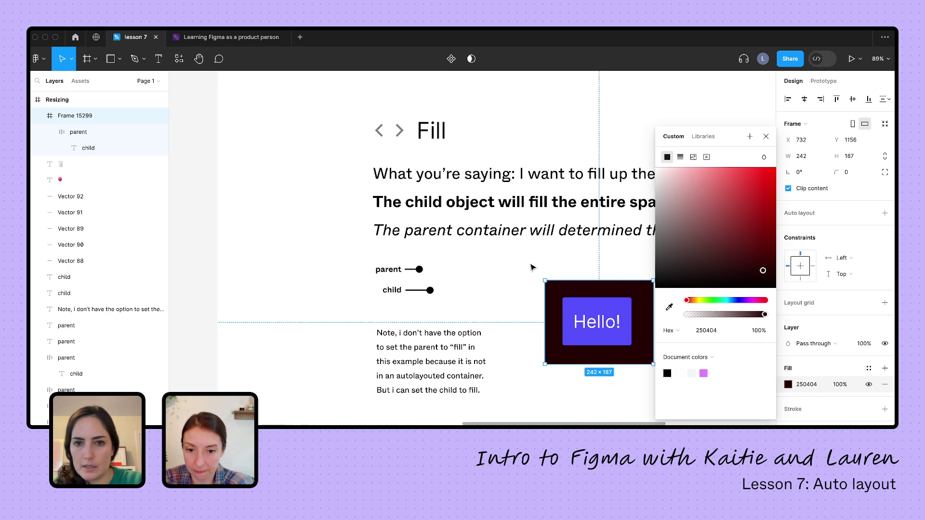
{"action": "left_click", "coordinate": [541, 276]}
- Apply auto layout to the dark outer frame, and select the purple "Hello!" parent frame inside it
{"action": "left_click", "coordinate": [546, 282]}
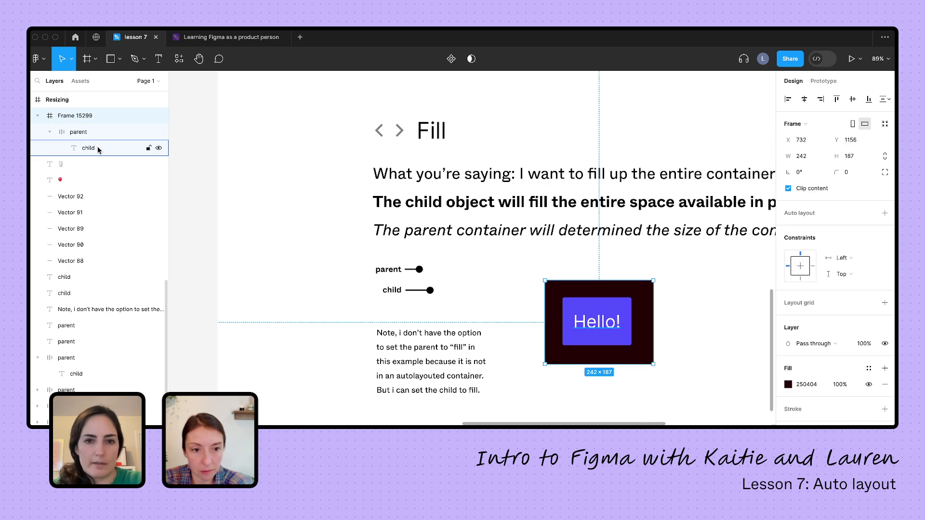
{"action": "left_click", "coordinate": [885, 215]}
{"action": "left_click", "coordinate": [591, 311]}
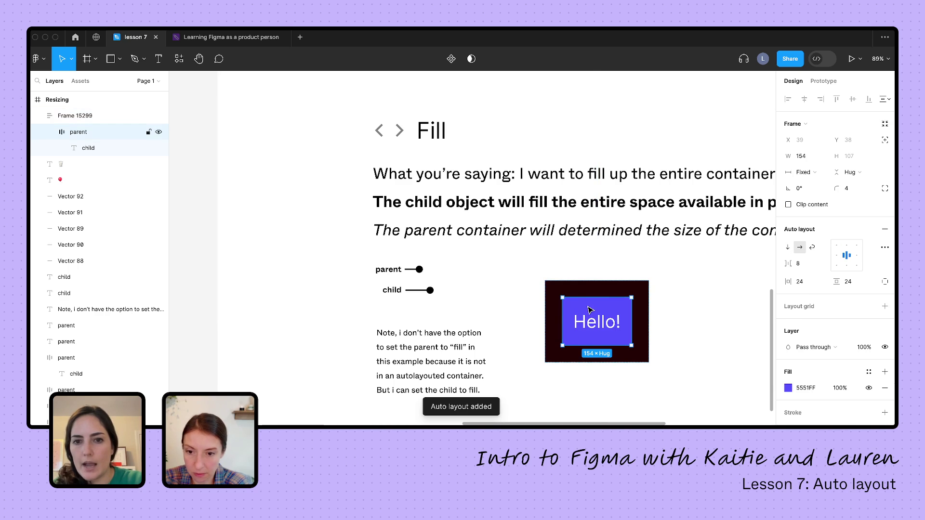
- View the width resizing options available for the purple parent frame nested in the dark outer frame
{"action": "left_click", "coordinate": [814, 173]}
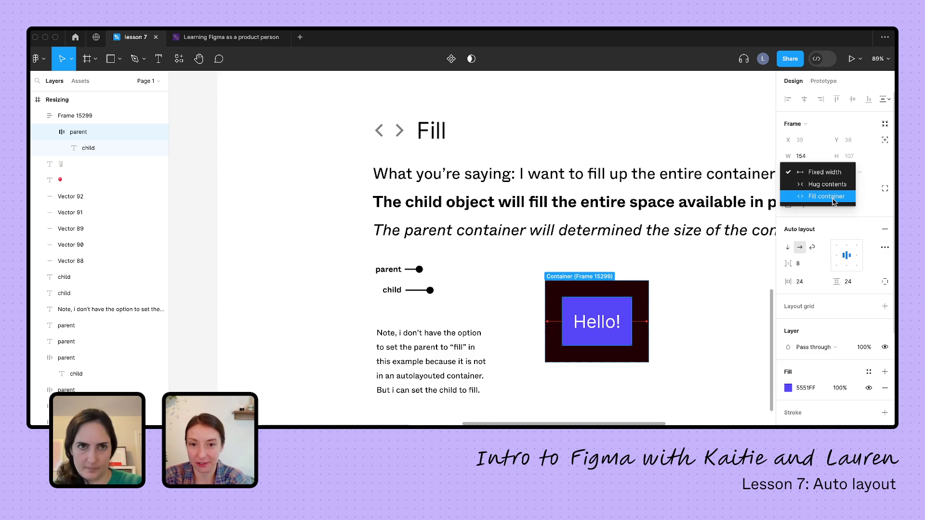
{"action": "left_click", "coordinate": [699, 283]}
- Set the width of the "Hello!" child text in the Hug example to Fill container
{"action": "scroll", "coordinate": [699, 283], "scroll_direction": "up", "scroll_amount": 10}
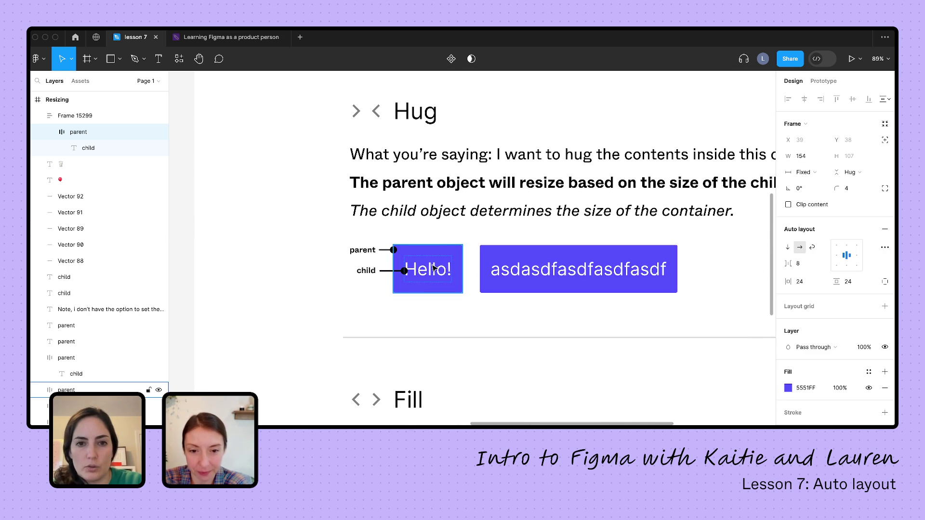
{"action": "left_click", "coordinate": [430, 262]}
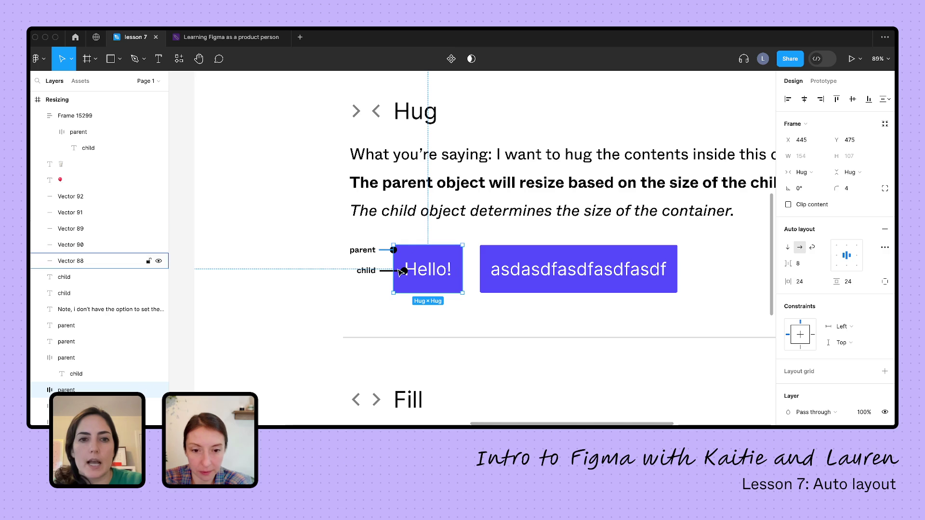
{"action": "double_click", "coordinate": [433, 273]}
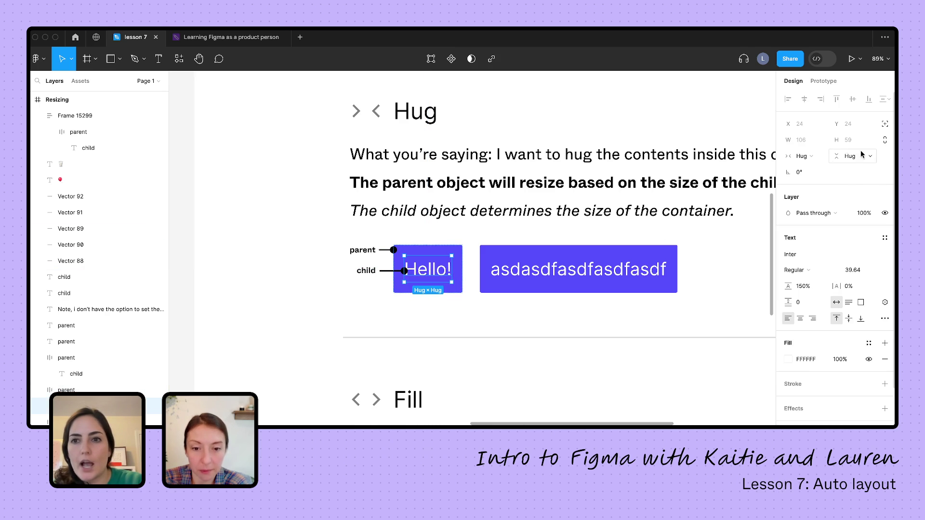
{"action": "left_click", "coordinate": [819, 156]}
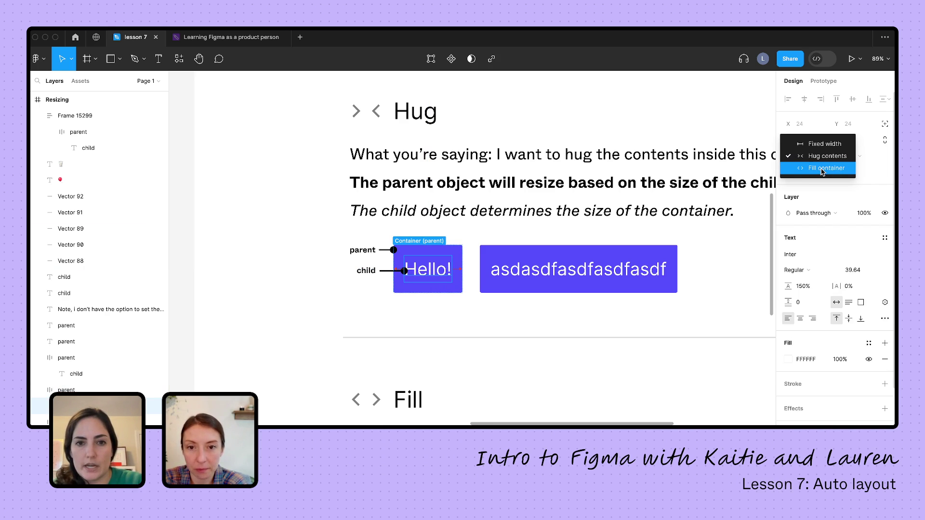
{"action": "left_click", "coordinate": [822, 172]}
- Lengthen the Hug example's child text to "Hello asdfasdfasdfasdfasdf!"
{"action": "double_click", "coordinate": [447, 270]}
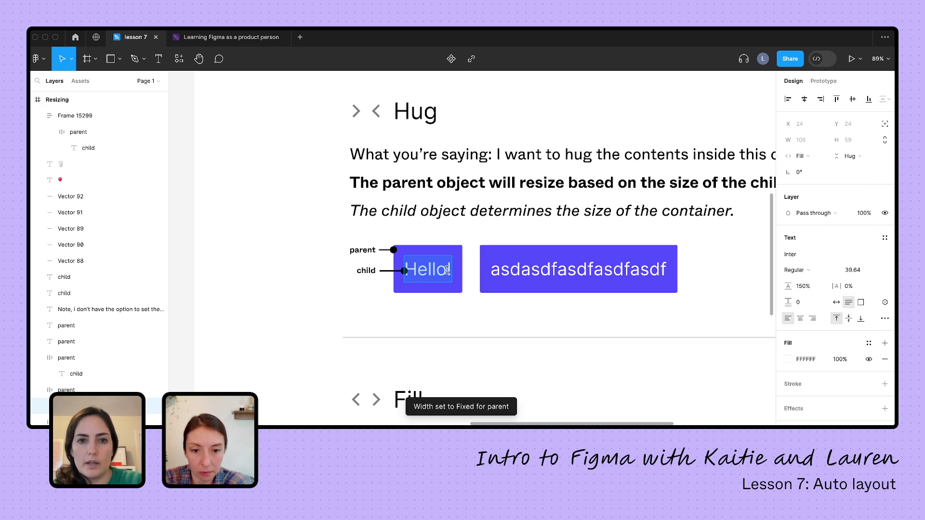
{"action": "left_click", "coordinate": [447, 270]}
{"action": "type", "text": "asdfasdfasdfasdfasdf!"}
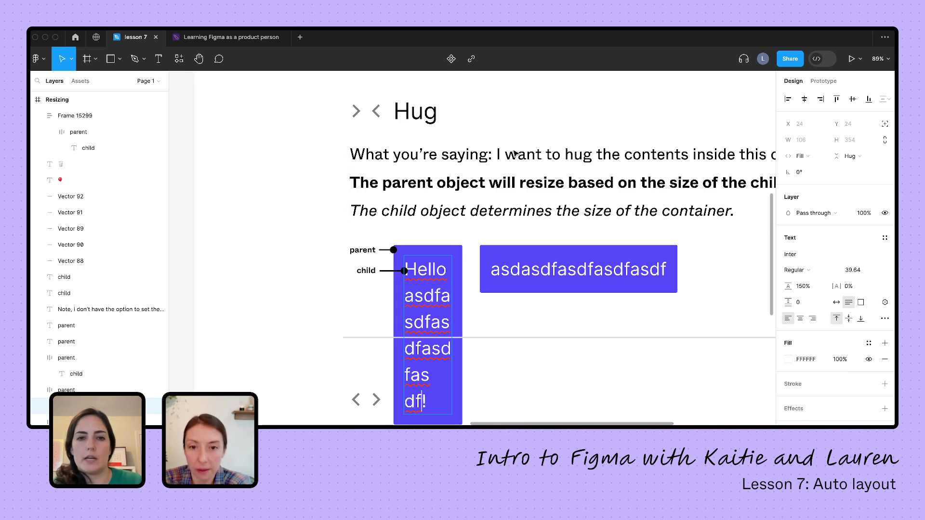
- Check the width resizing options of the Hug example's parent frame, keeping Fixed width
{"action": "left_click", "coordinate": [457, 251]}
{"action": "left_click", "coordinate": [818, 173]}
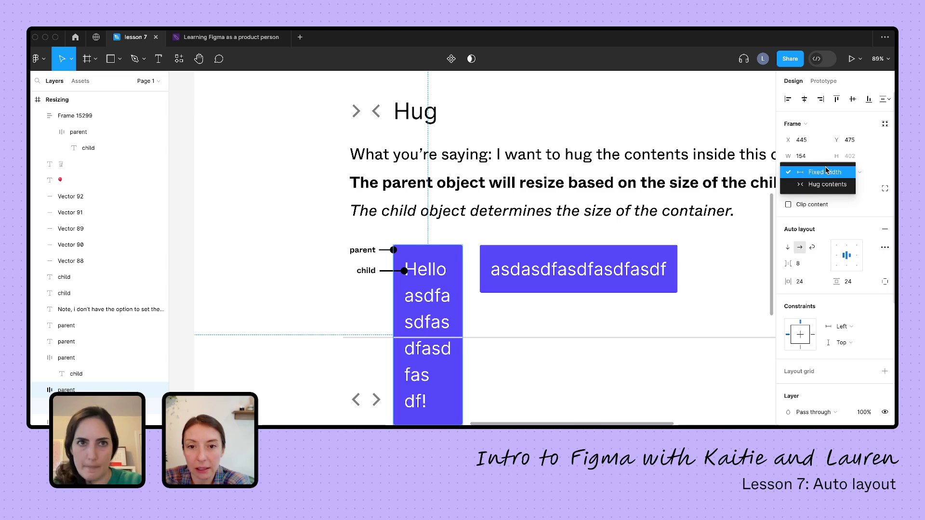
{"action": "left_click", "coordinate": [825, 169]}
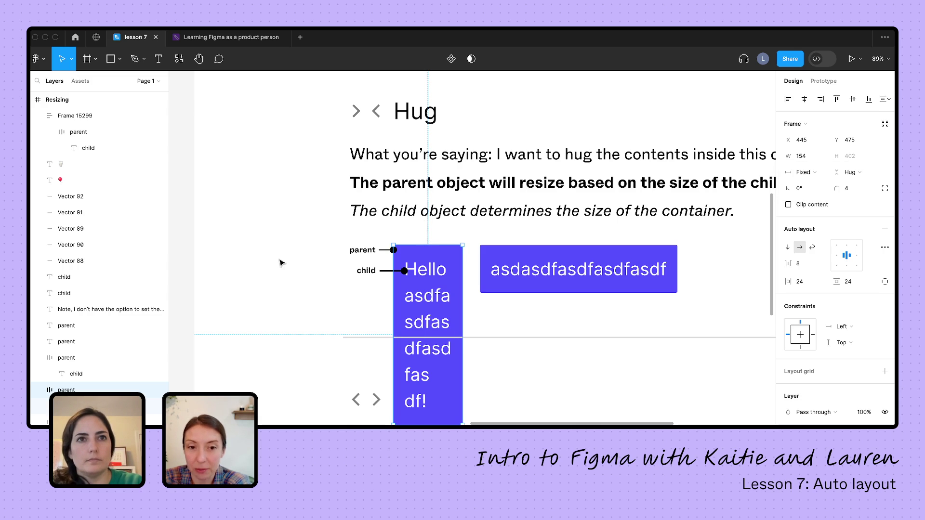
- Draw a gray rectangle about 170 × 100 on an empty area of the canvas
{"action": "scroll", "coordinate": [281, 262], "scroll_direction": "down", "scroll_amount": 10}
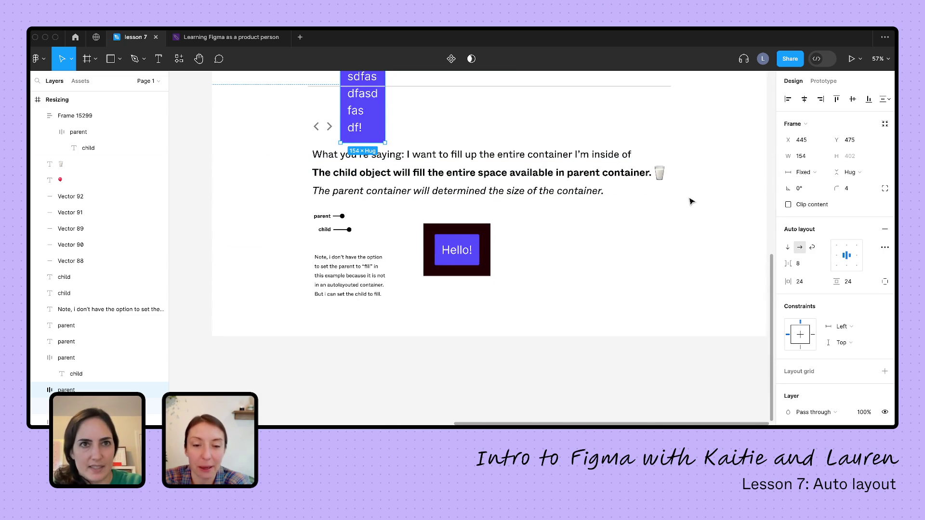
{"action": "scroll", "coordinate": [690, 202], "scroll_direction": "down", "scroll_amount": 5}
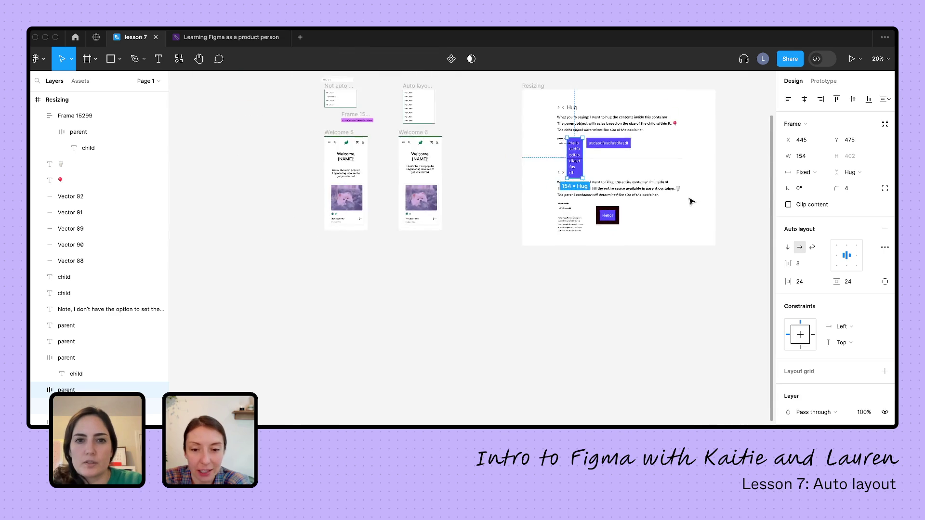
{"action": "scroll", "coordinate": [691, 202], "scroll_direction": "down", "scroll_amount": 3}
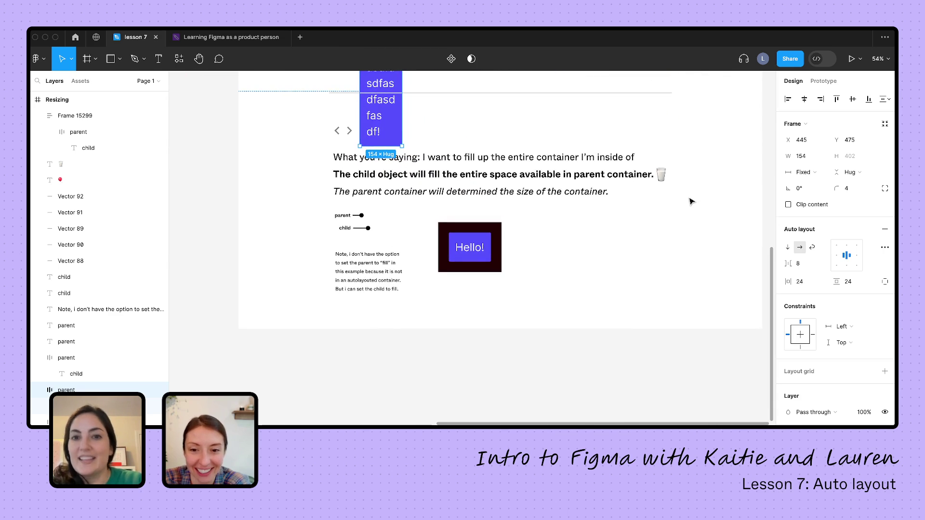
{"action": "scroll", "coordinate": [432, 178], "scroll_direction": "up", "scroll_amount": 5}
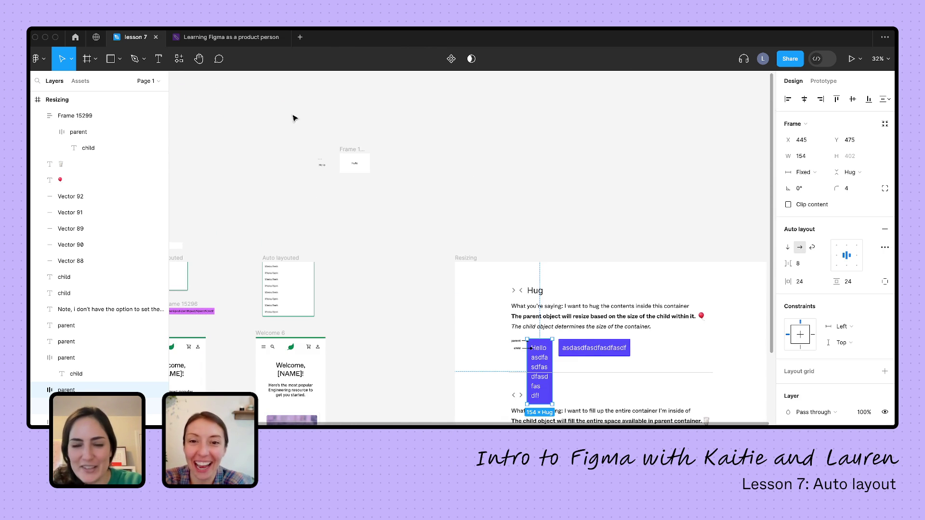
{"action": "scroll", "coordinate": [330, 172], "scroll_direction": "up", "scroll_amount": 5}
{"action": "scroll", "coordinate": [570, 178], "scroll_direction": "up", "scroll_amount": 2}
{"action": "left_click", "coordinate": [481, 260]}
{"action": "scroll", "coordinate": [476, 262], "scroll_direction": "up", "scroll_amount": 8}
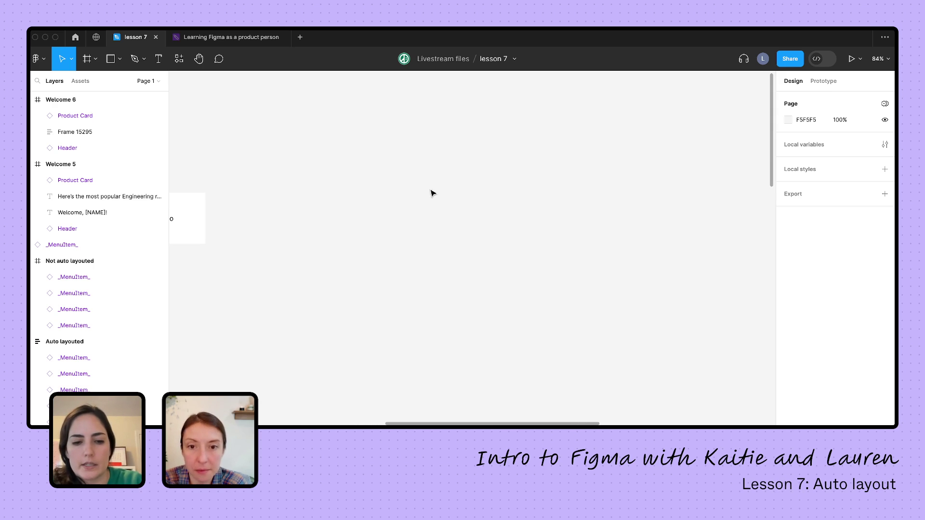
{"action": "key", "text": "r"}
{"action": "left_click_drag", "start_coordinate": [400, 176], "coordinate": [472, 219]}
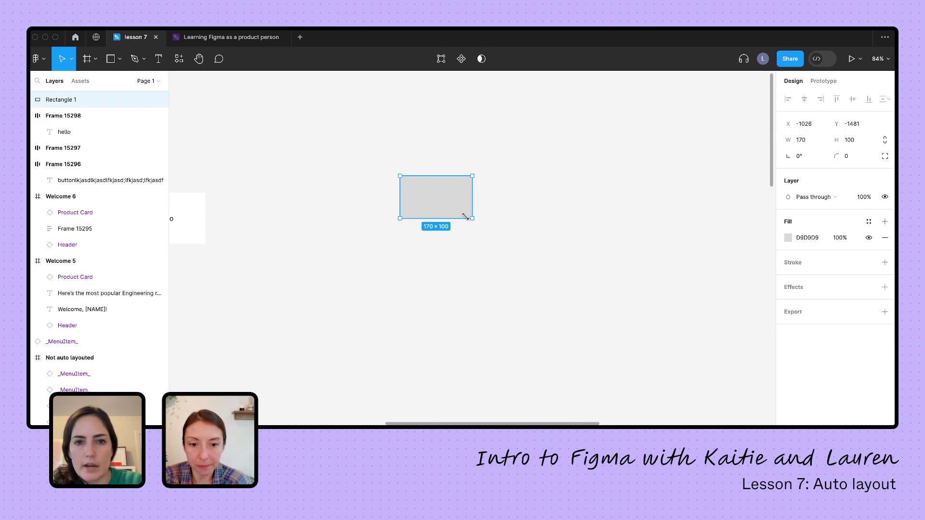
- Draw a frame about 275 × 296 around the gray rectangle, leaving space below it
{"action": "left_click", "coordinate": [392, 184]}
{"action": "key", "text": "f"}
{"action": "left_click_drag", "start_coordinate": [381, 156], "coordinate": [497, 283]}
{"action": "left_click", "coordinate": [519, 220]}
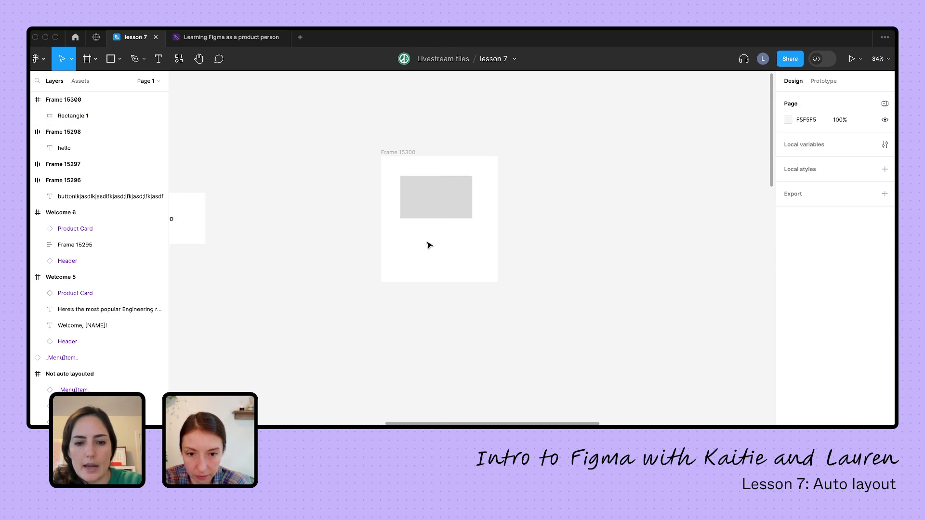
- Add a "hello" text below the gray rectangle inside the new frame
{"action": "key", "text": "t"}
{"action": "left_click", "coordinate": [407, 235]}
{"action": "type", "text": "hello"}
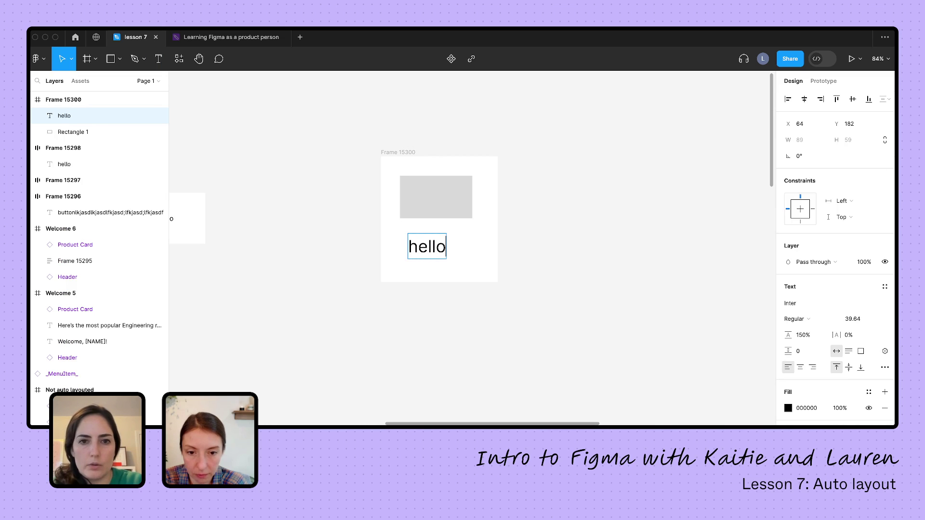
- Duplicate the "hello" text directly below the original and set the copy's font size to 12
{"action": "key", "text": "Escape"}
{"action": "left_click_drag", "start_coordinate": [422, 254], "coordinate": [418, 279]}
{"action": "left_click", "coordinate": [849, 320]}
{"action": "type", "text": "12"}
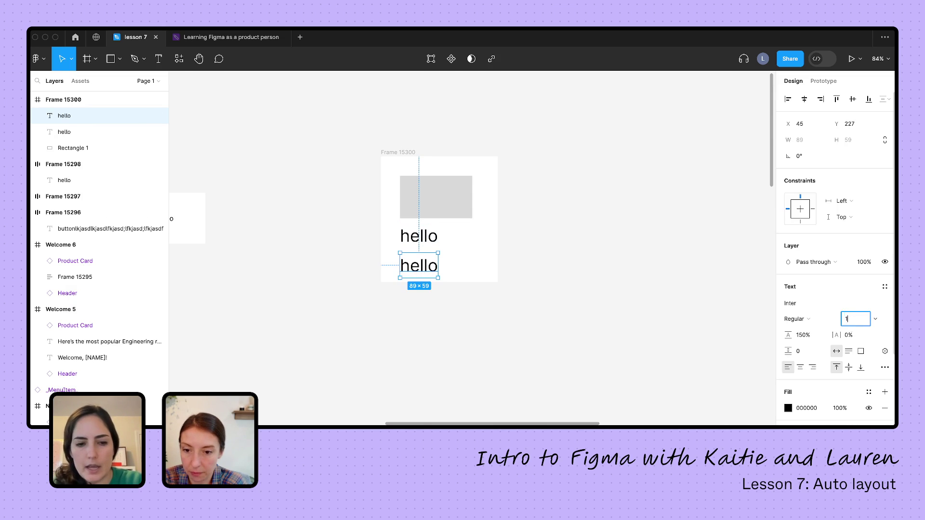
{"action": "key", "text": "Return"}
{"action": "left_click", "coordinate": [508, 306]}
- Change the small text below the heading to "hello hello hellooooo"
{"action": "scroll", "coordinate": [439, 247], "scroll_direction": "up", "scroll_amount": 5}
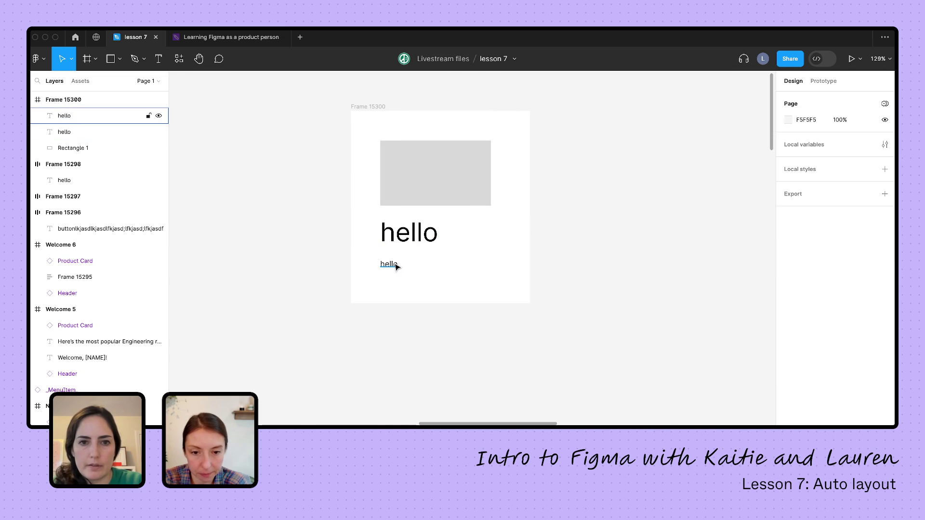
{"action": "double_click", "coordinate": [393, 265]}
{"action": "type", "text": "hello hello helooooo"}
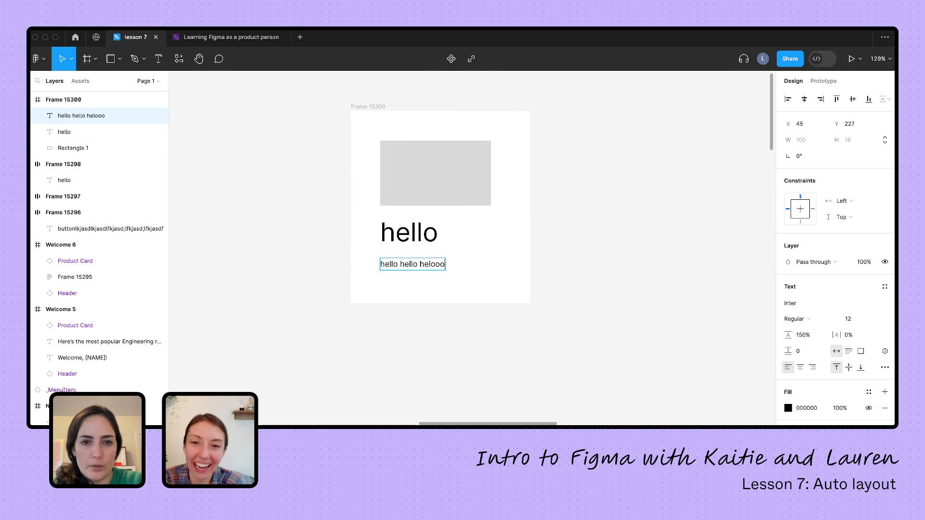
{"action": "left_click", "coordinate": [430, 264]}
{"action": "type", "text": "l"}
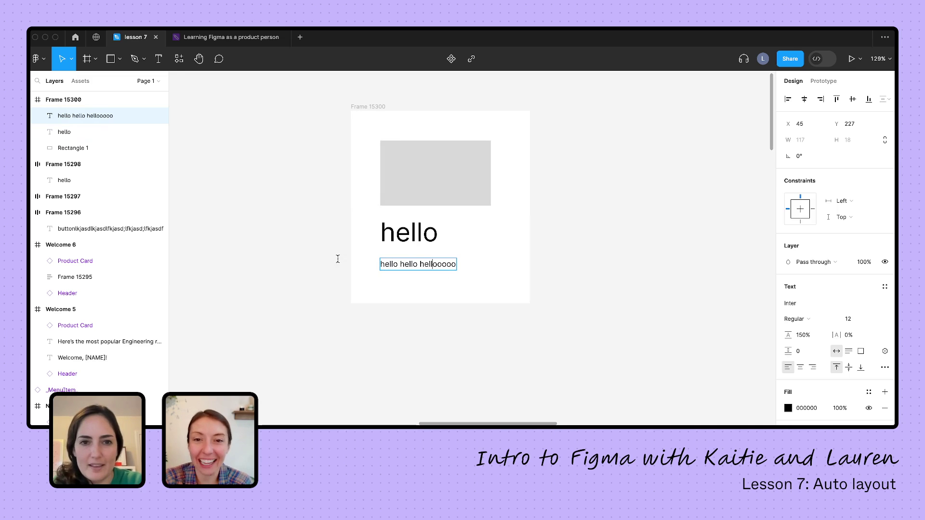
{"action": "key", "text": "Escape"}
{"action": "key", "text": "Escape"}
- Apply auto layout to the frame holding the rectangle and both texts, and switch it to horizontal layout
{"action": "scroll", "coordinate": [494, 232], "scroll_direction": "up", "scroll_amount": 3}
{"action": "scroll", "coordinate": [494, 231], "scroll_direction": "right", "scroll_amount": 1}
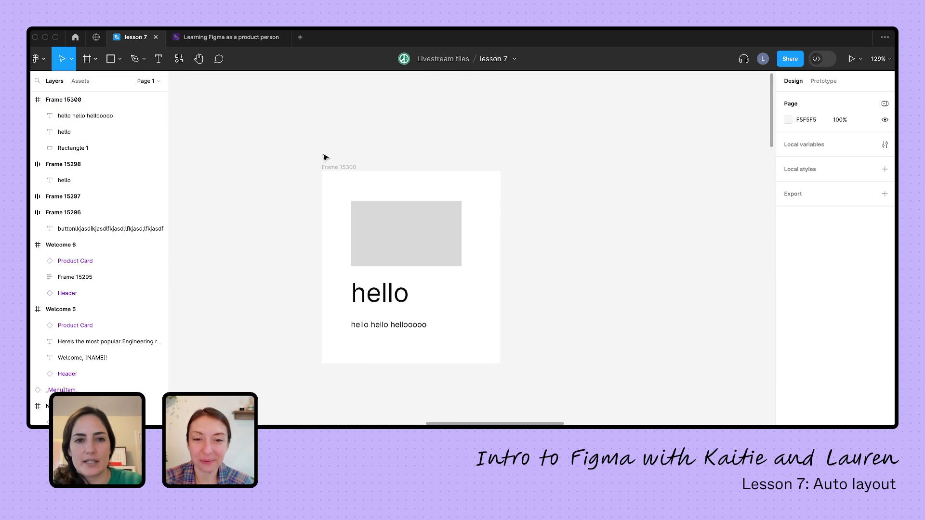
{"action": "left_click", "coordinate": [332, 168]}
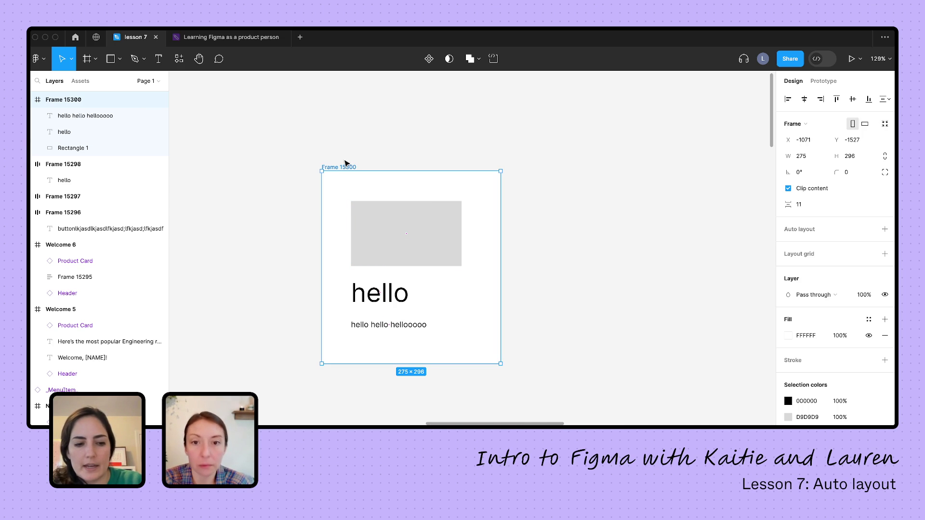
{"action": "key", "text": "shift+a"}
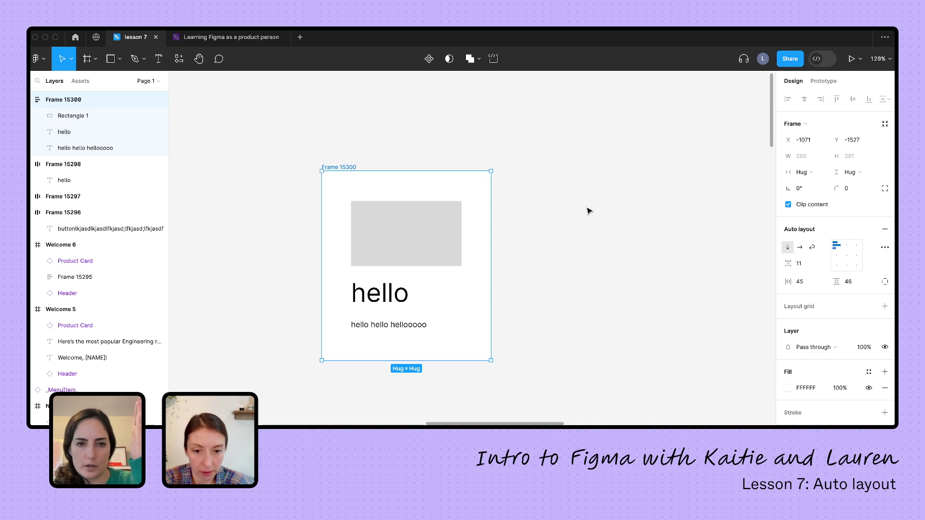
{"action": "left_click", "coordinate": [800, 248]}
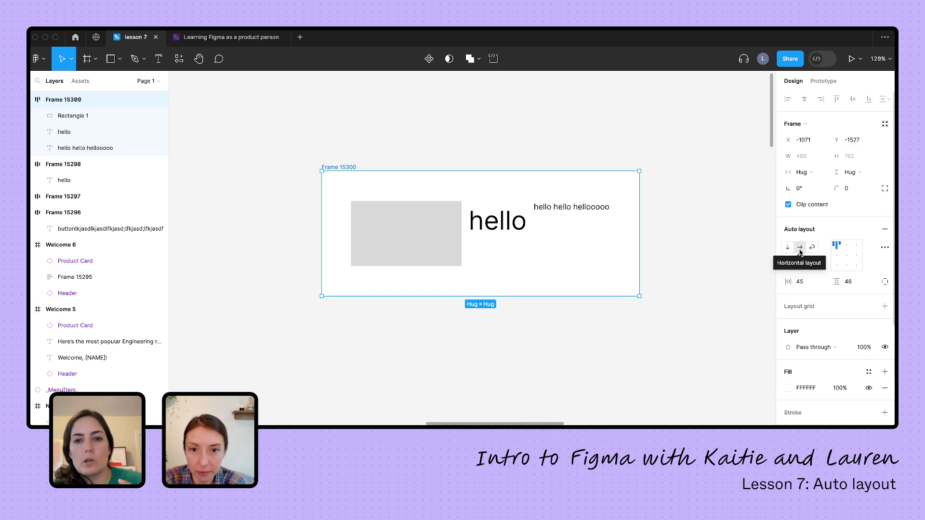
{"action": "left_click", "coordinate": [800, 248]}
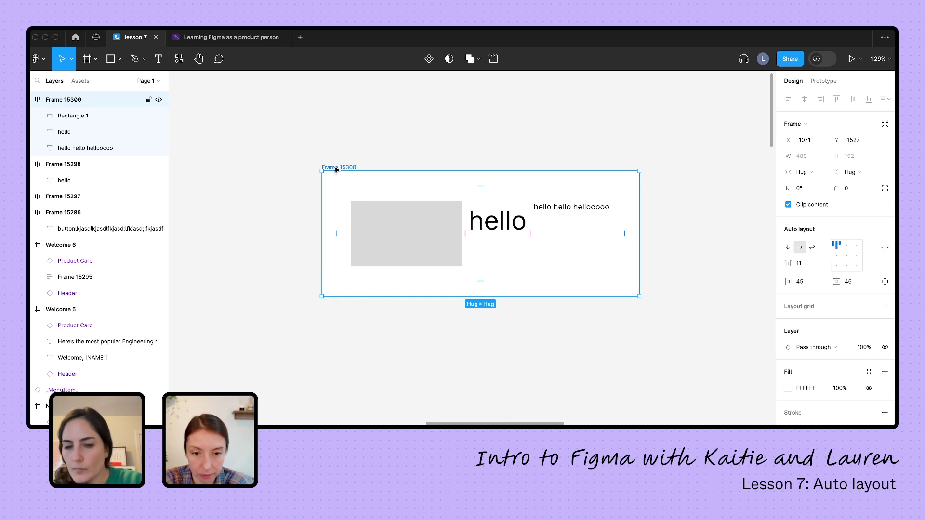
- Switch the frame's auto layout to wrap, and resize its width to about 337, 455 and finally 545 to test the wrapping
{"action": "left_click", "coordinate": [812, 248]}
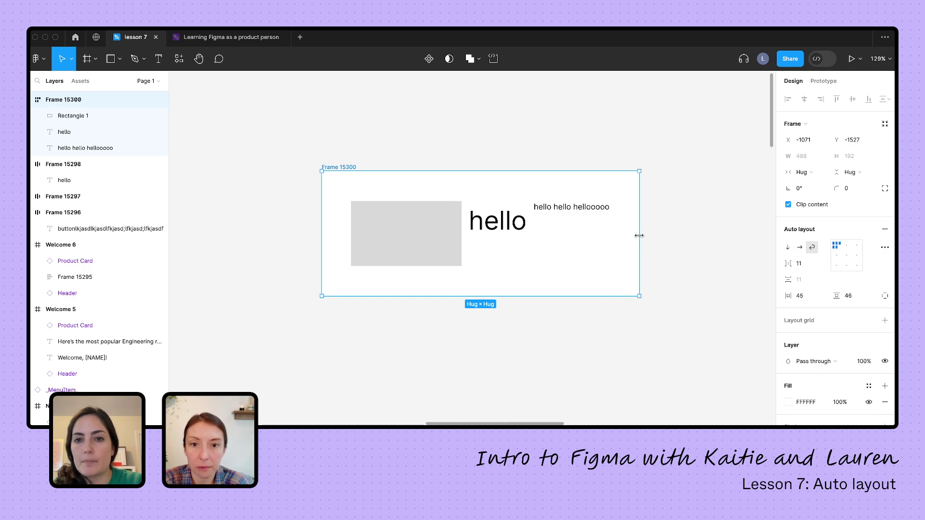
{"action": "left_click_drag", "start_coordinate": [639, 236], "coordinate": [505, 261]}
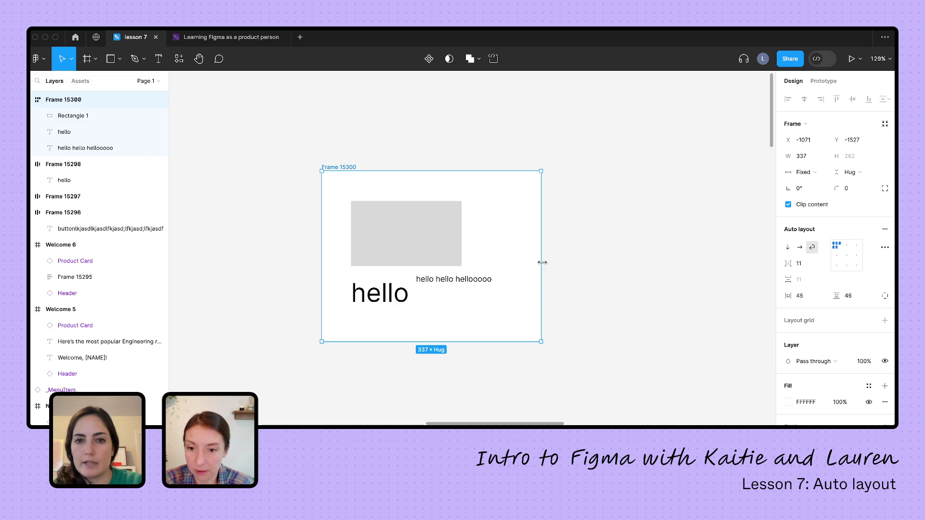
{"action": "left_click_drag", "start_coordinate": [542, 262], "coordinate": [618, 260]}
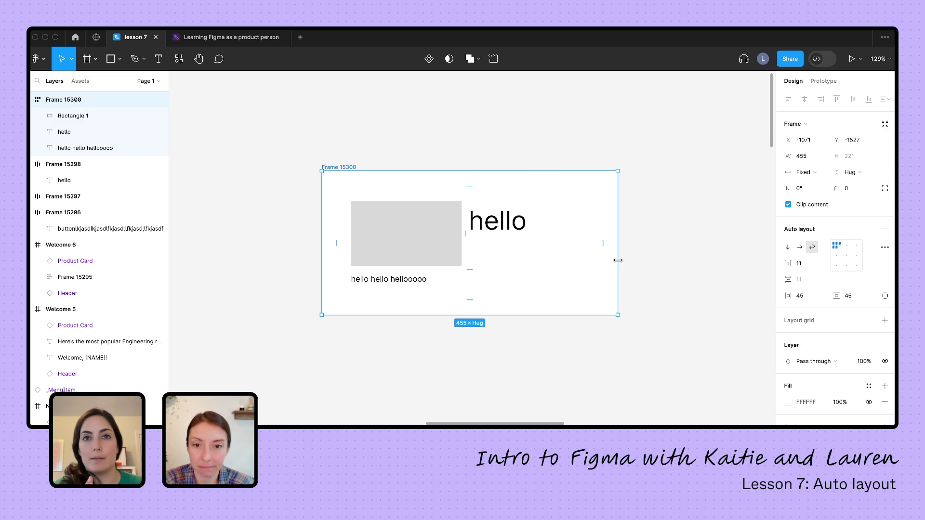
{"action": "left_click_drag", "start_coordinate": [618, 260], "coordinate": [676, 263]}
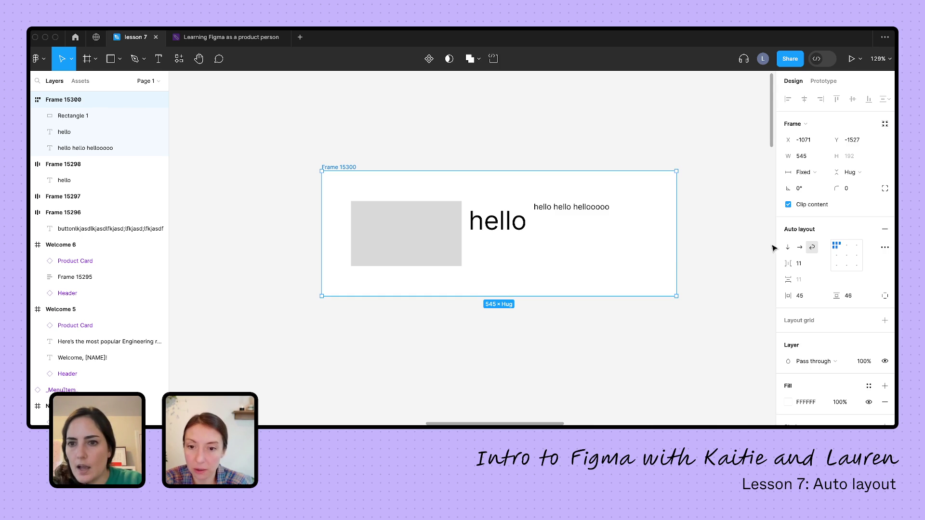
- Switch the frame to vertical layout and set its width to Hug contents
{"action": "left_click", "coordinate": [789, 248]}
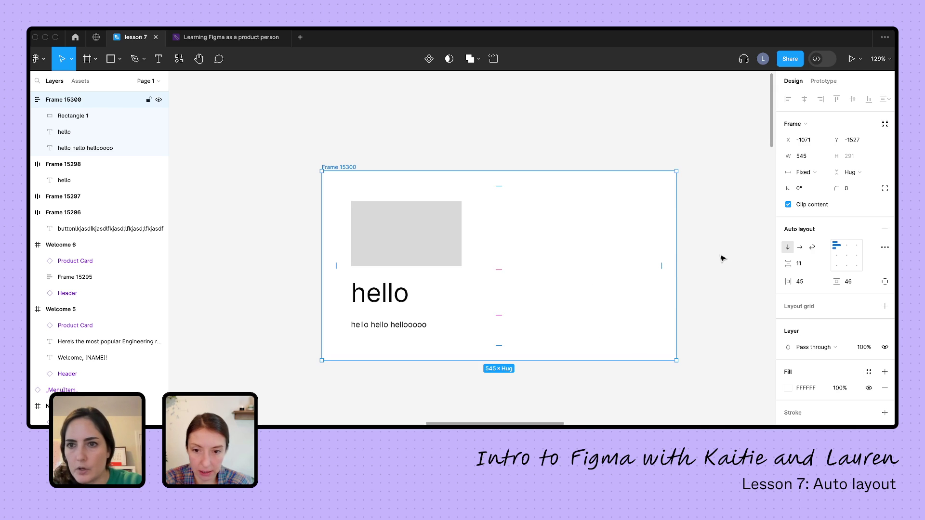
{"action": "left_click", "coordinate": [817, 171]}
{"action": "left_click", "coordinate": [825, 188]}
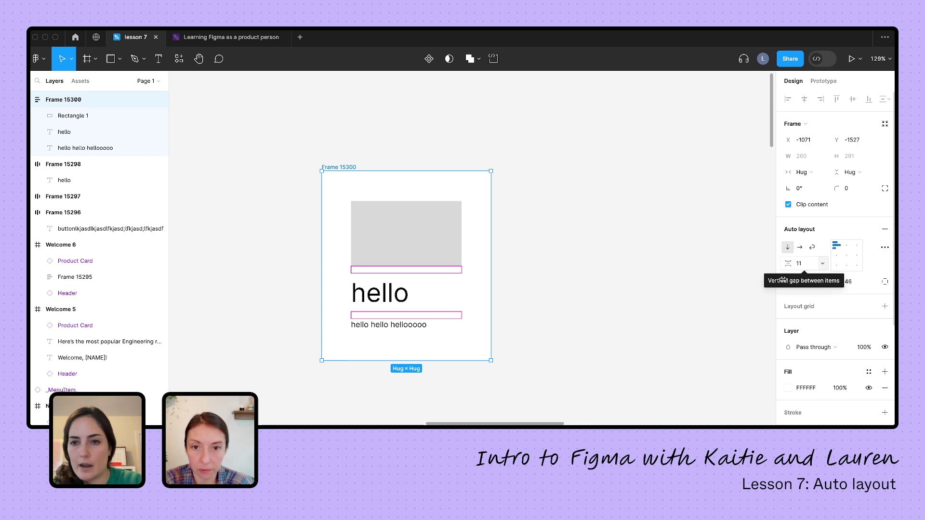
- Stretch the frame's height to about 323, and select the large "hello" text inside it
{"action": "scroll", "coordinate": [375, 327], "scroll_direction": "down", "scroll_amount": 2}
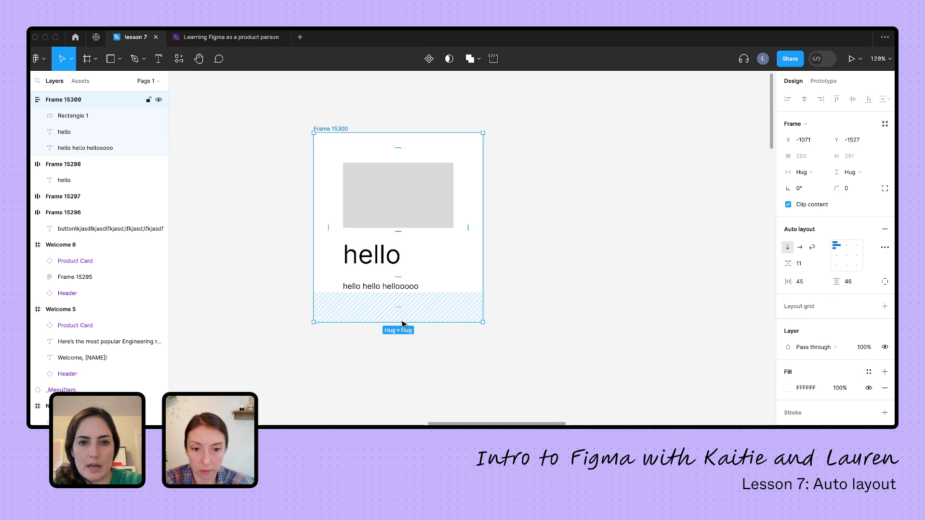
{"action": "mouse_move", "coordinate": [401, 328]}
{"action": "left_mouse_down"}
{"action": "mouse_move", "coordinate": [390, 334]}
{"action": "mouse_move", "coordinate": [390, 384]}
{"action": "mouse_move", "coordinate": [391, 342]}
{"action": "left_mouse_up"}
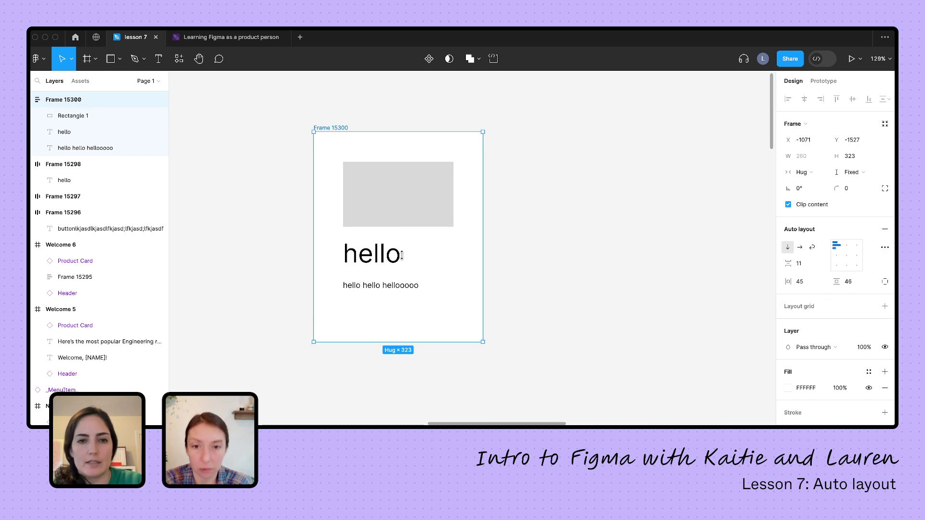
{"action": "left_click", "coordinate": [374, 256]}
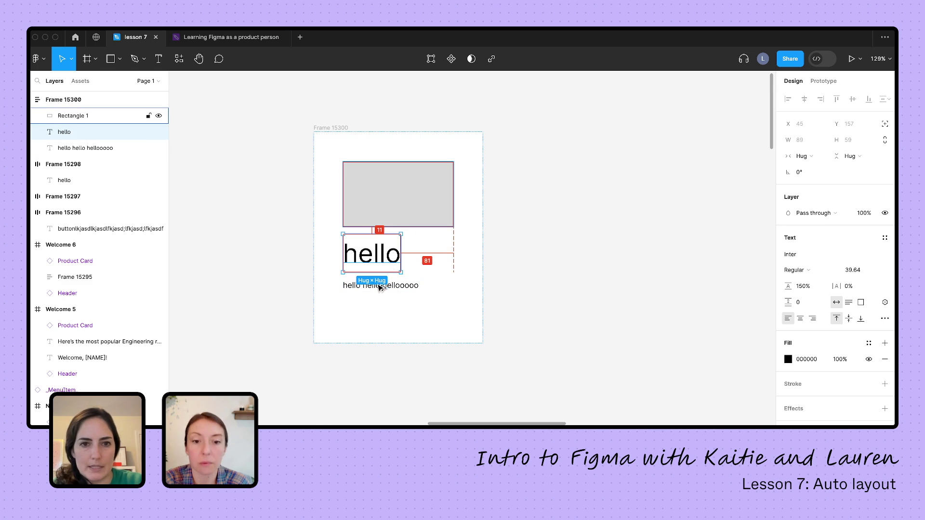
- Set the frame's height to Hug contents and the vertical gap between its items to Auto
{"action": "left_click", "coordinate": [578, 223]}
{"action": "left_click", "coordinate": [357, 131]}
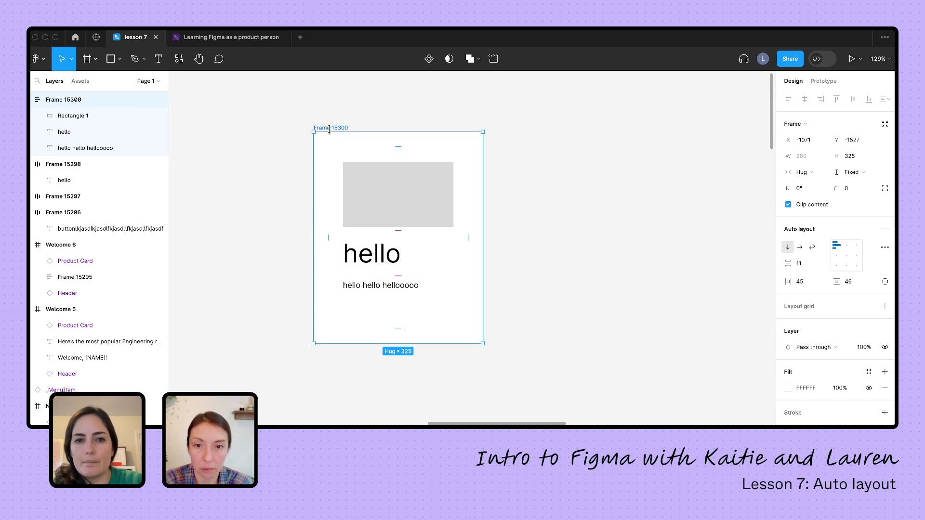
{"action": "left_click", "coordinate": [854, 169]}
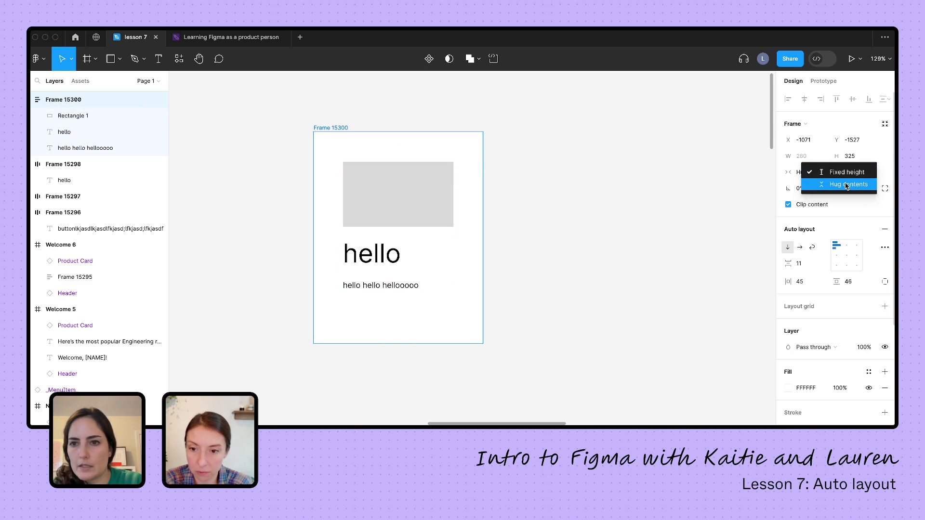
{"action": "left_click", "coordinate": [855, 183]}
{"action": "left_click", "coordinate": [819, 264]}
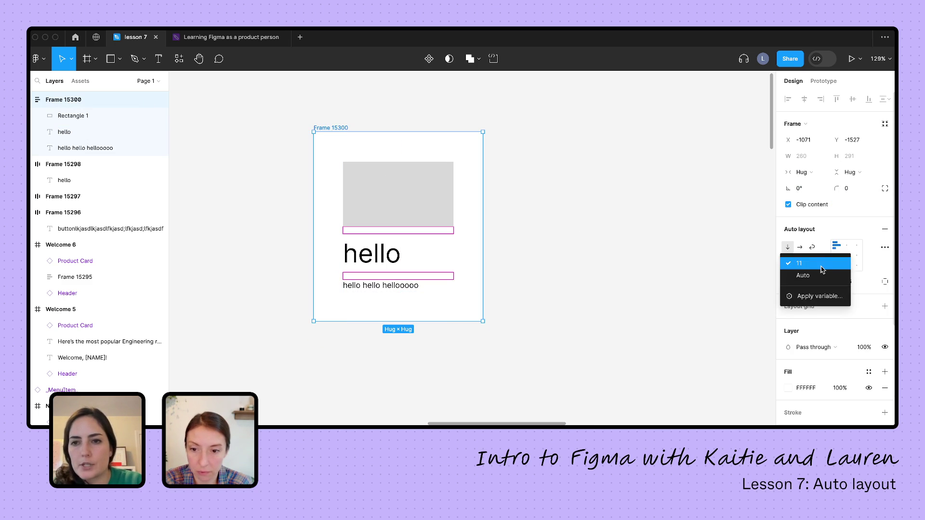
{"action": "left_click", "coordinate": [810, 276]}
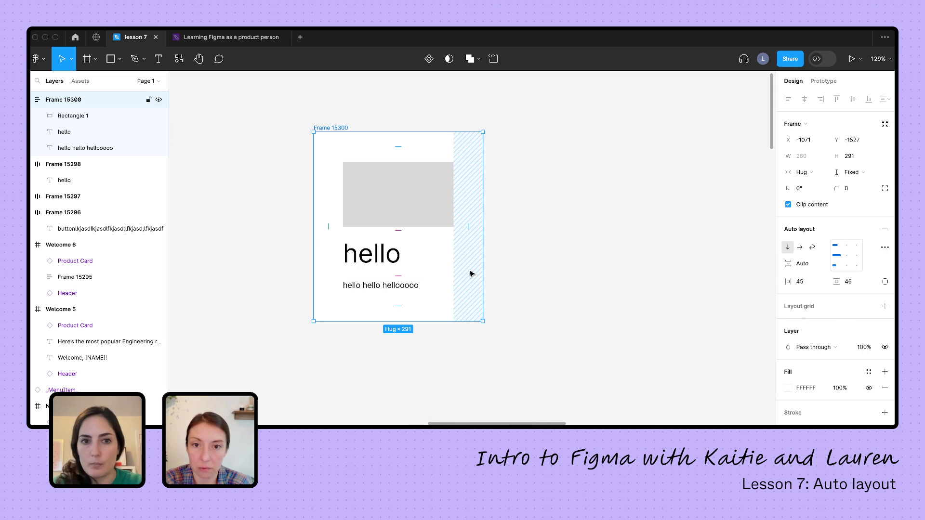
- Stretch the frame's height to about 443 to test how the automatic gap spreads its items
{"action": "scroll", "coordinate": [437, 198], "scroll_direction": "down", "scroll_amount": 3}
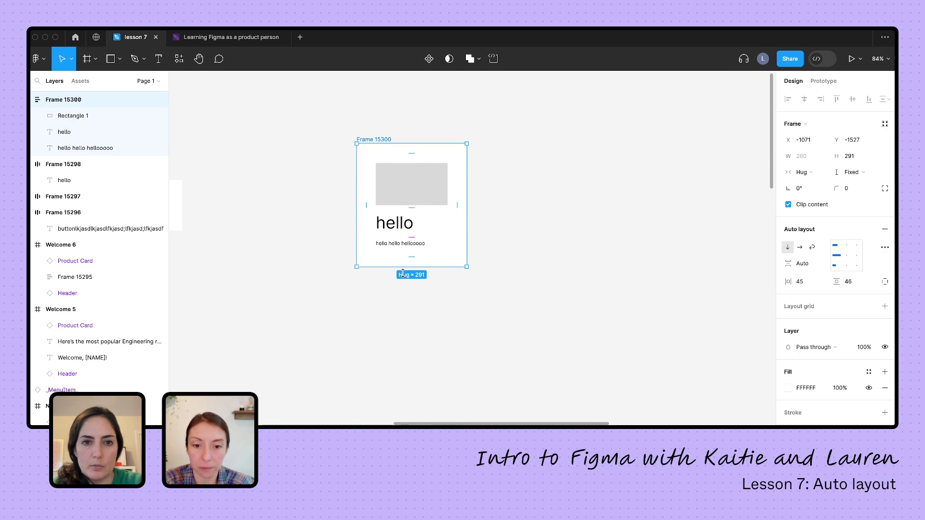
{"action": "left_click_drag", "start_coordinate": [403, 273], "coordinate": [411, 345]}
{"action": "left_click_drag", "start_coordinate": [411, 303], "coordinate": [411, 331]}
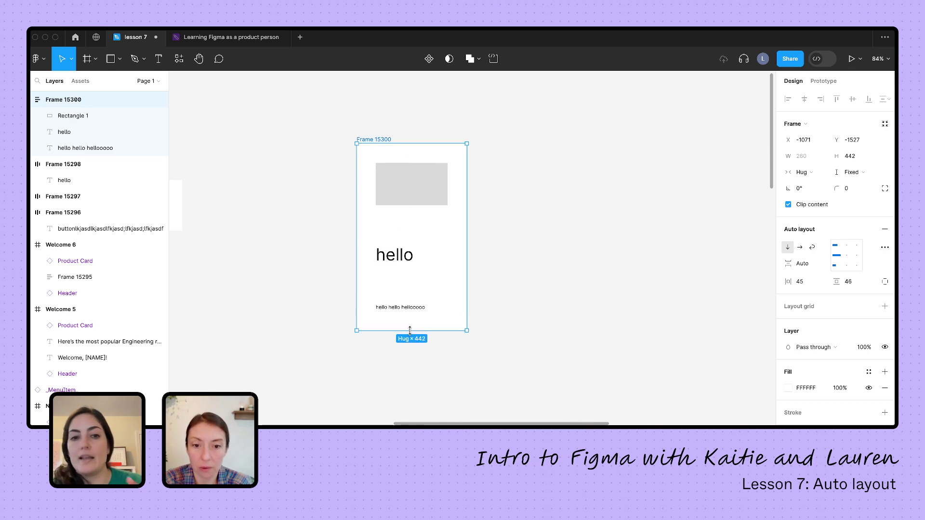
{"action": "left_click", "coordinate": [399, 260]}
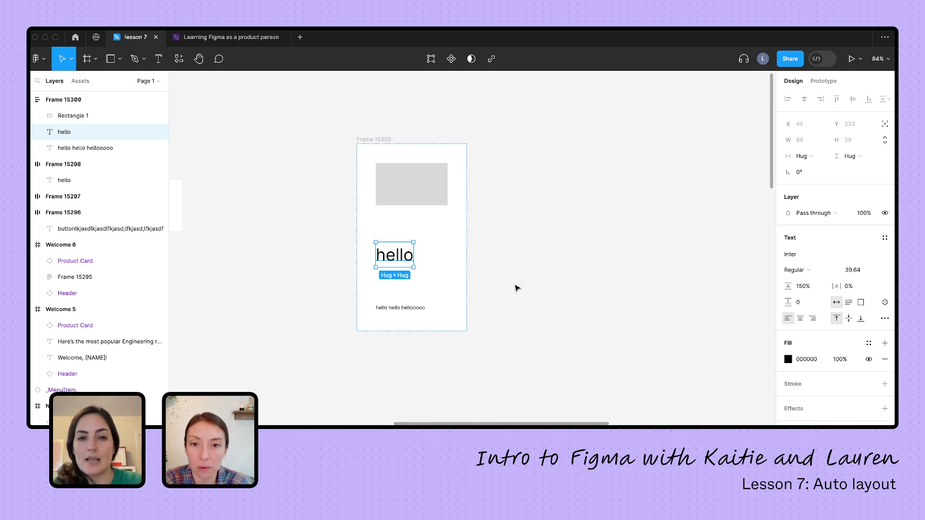
{"action": "left_click", "coordinate": [378, 139]}
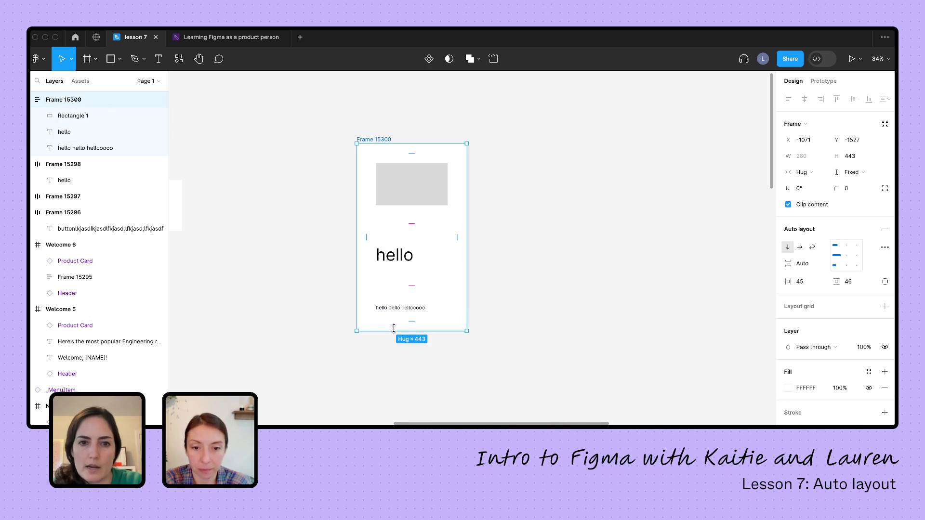
{"action": "mouse_move", "coordinate": [393, 328]}
{"action": "left_mouse_down"}
{"action": "mouse_move", "coordinate": [394, 265]}
{"action": "mouse_move", "coordinate": [394, 335]}
{"action": "left_mouse_up"}
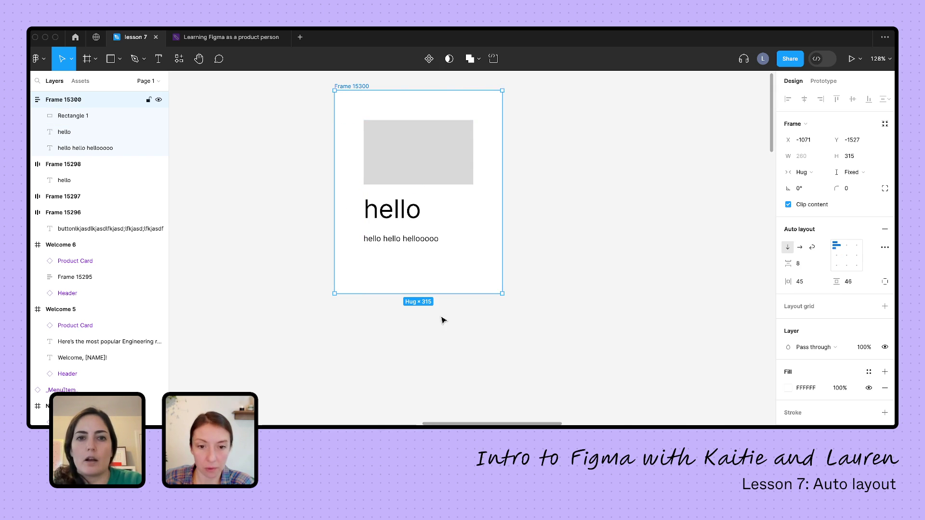
- Set the frame's padding to 16 on all sides
{"action": "left_click", "coordinate": [806, 282]}
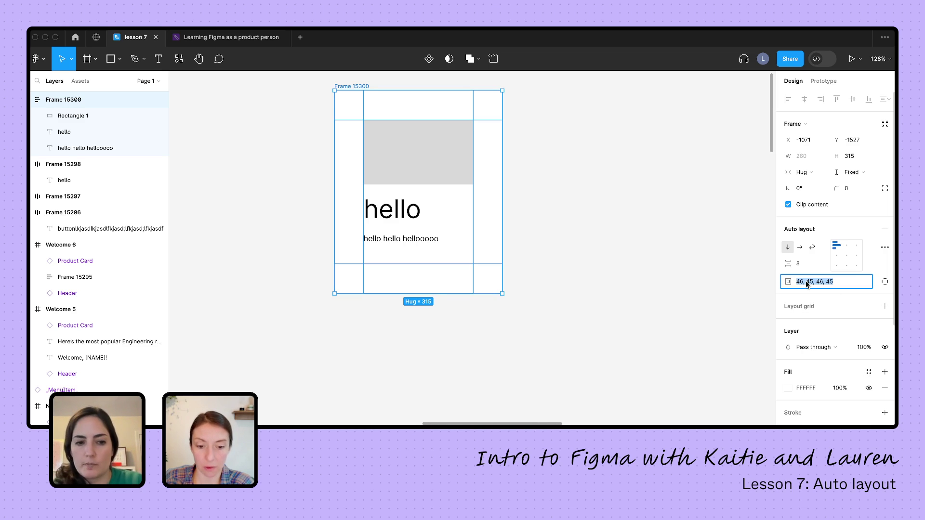
{"action": "type", "text": "16"}
{"action": "key", "text": "Return"}
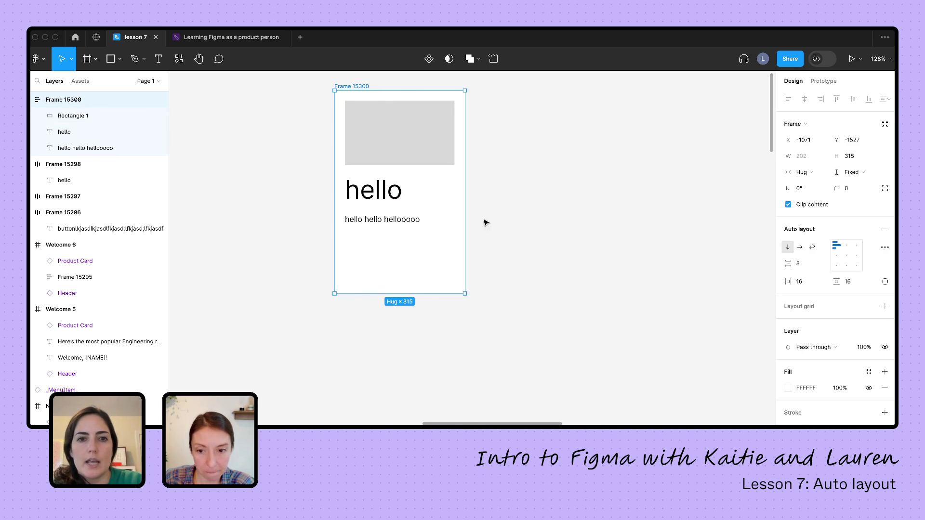
- Set the height of the frame holding the rectangle and both texts to Hug contents
{"action": "left_click", "coordinate": [378, 221]}
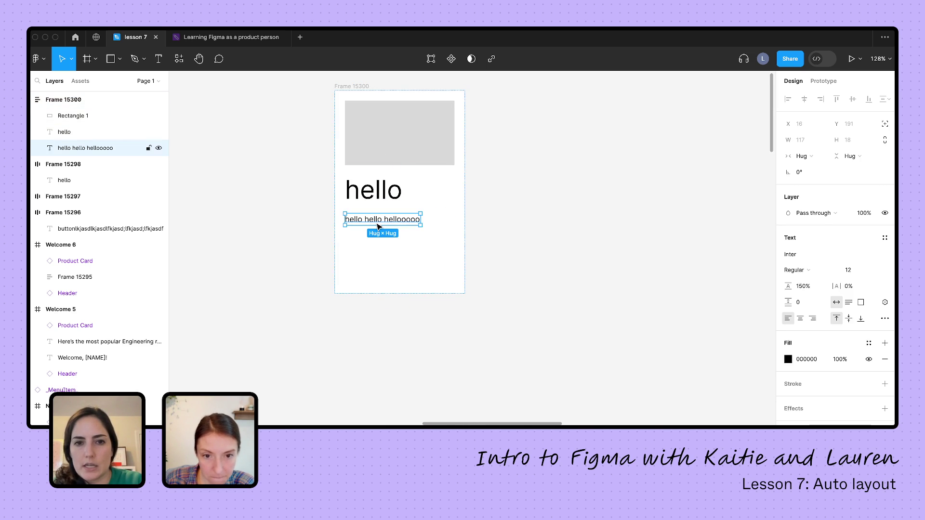
{"action": "left_click", "coordinate": [395, 293]}
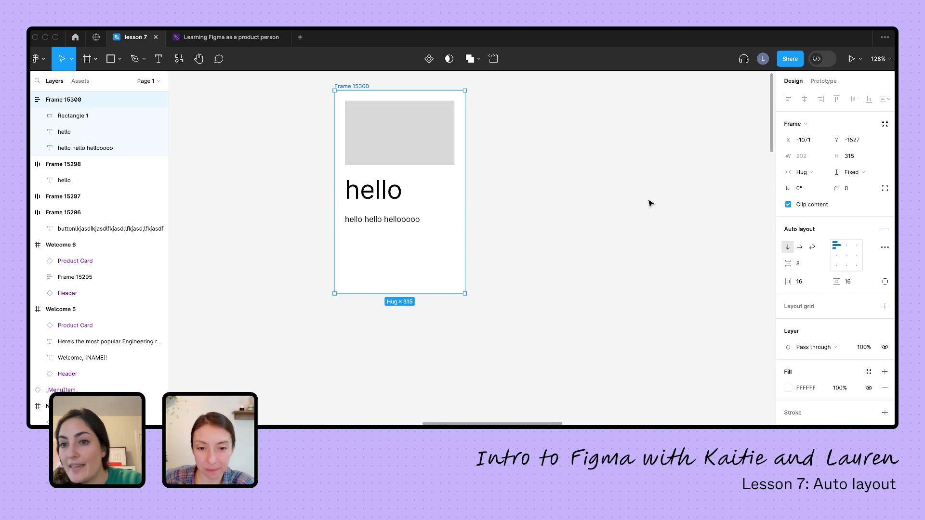
{"action": "left_click", "coordinate": [869, 174]}
{"action": "left_click", "coordinate": [847, 187]}
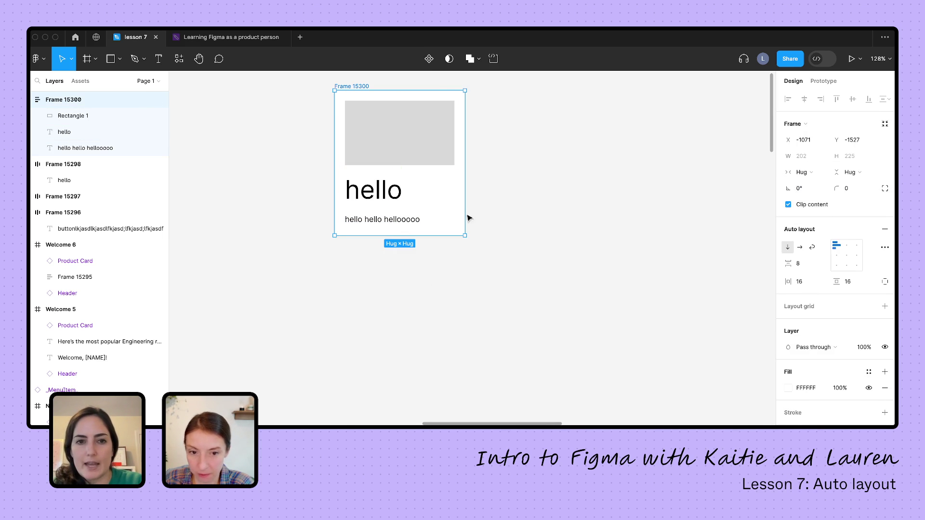
- Switch the frame to individual padding and raise its left padding to 72
{"action": "scroll", "coordinate": [464, 229], "scroll_direction": "up", "scroll_amount": 2}
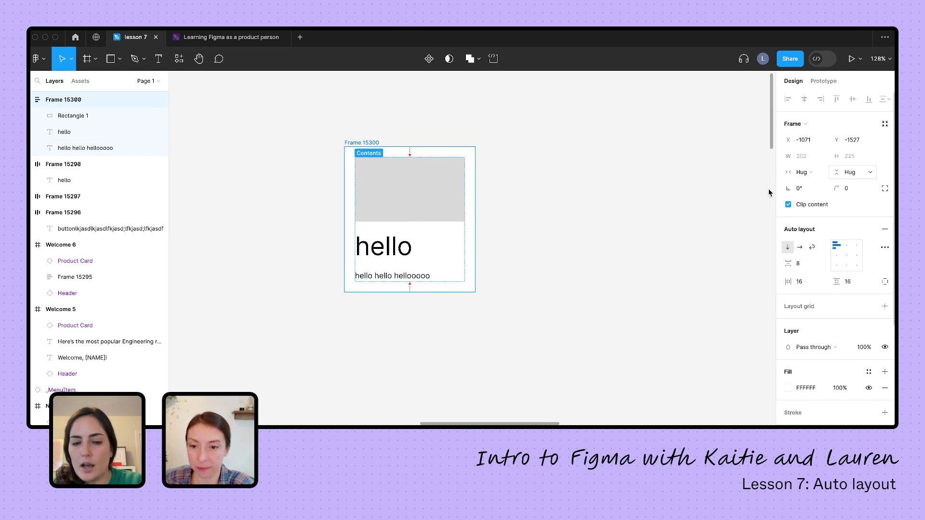
{"action": "left_click", "coordinate": [582, 192]}
{"action": "left_click", "coordinate": [362, 143]}
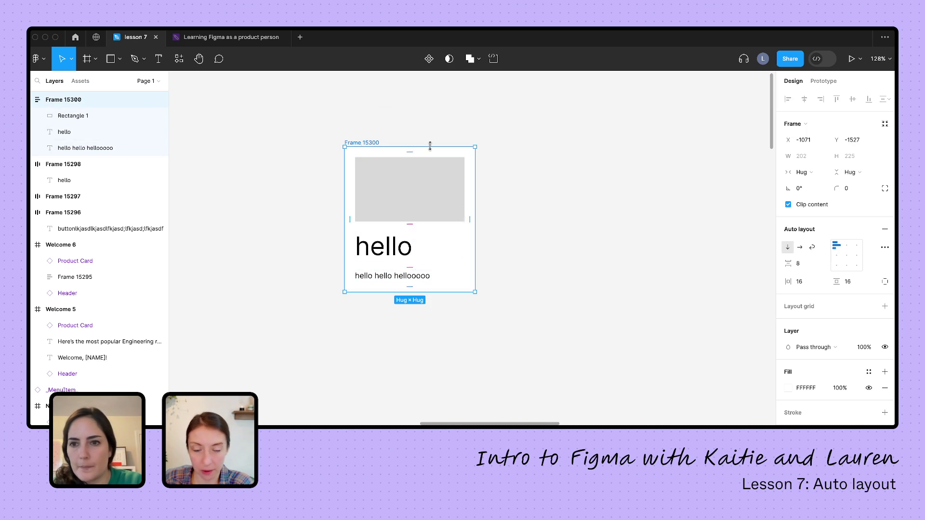
{"action": "left_click", "coordinate": [885, 281]}
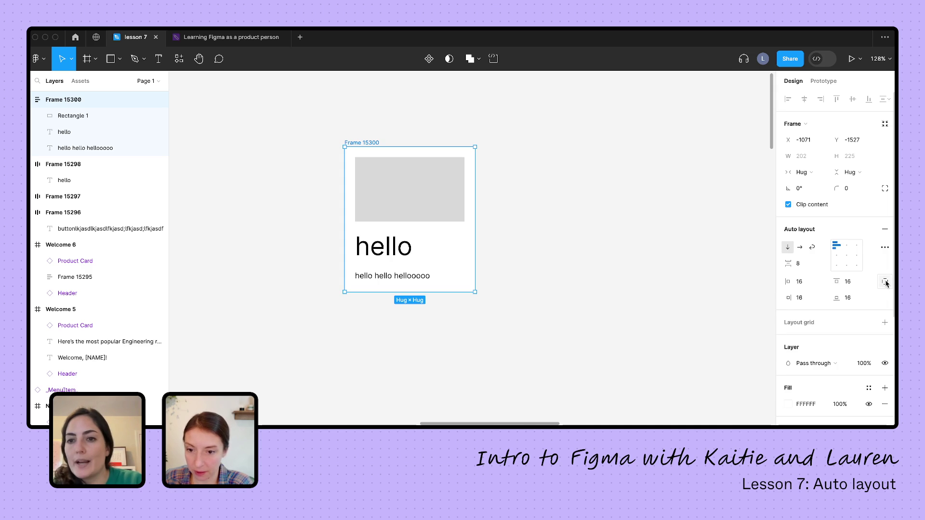
{"action": "left_click", "coordinate": [808, 283]}
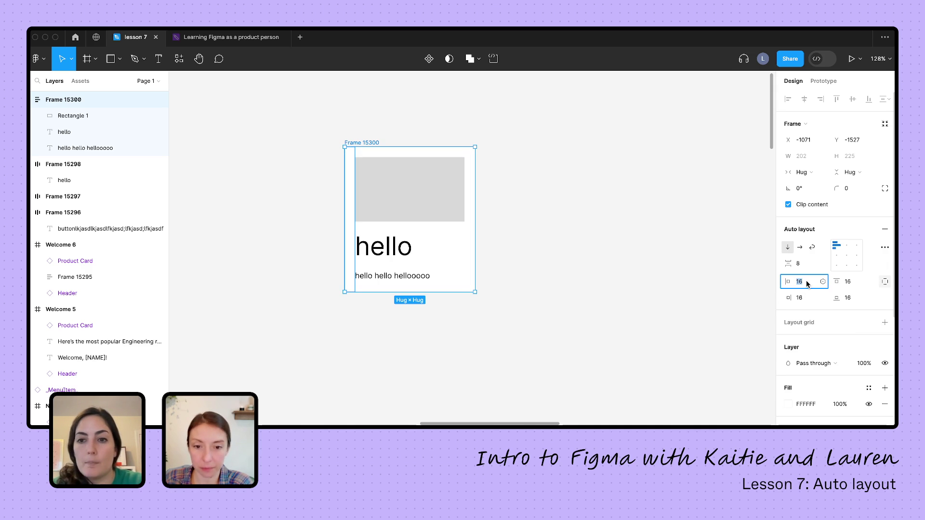
{"action": "key", "text": "Up"}
{"action": "key", "text": "Up"}
{"action": "key", "text": "Up"}
{"action": "key", "text": "Up"}
{"action": "key", "text": "Up"}
{"action": "key", "text": "Up"}
{"action": "key", "text": "Up"}
{"action": "key", "text": "Up"}
{"action": "key", "text": "Up"}
{"action": "key", "text": "Up"}
{"action": "key", "text": "Up"}
{"action": "key", "text": "Up"}
{"action": "key", "text": "Up"}
{"action": "key", "text": "Up"}
{"action": "key", "text": "Up"}
{"action": "key", "text": "Up"}
{"action": "key", "text": "Up"}
{"action": "key", "text": "Up"}
{"action": "key", "text": "Up"}
{"action": "key", "text": "Up"}
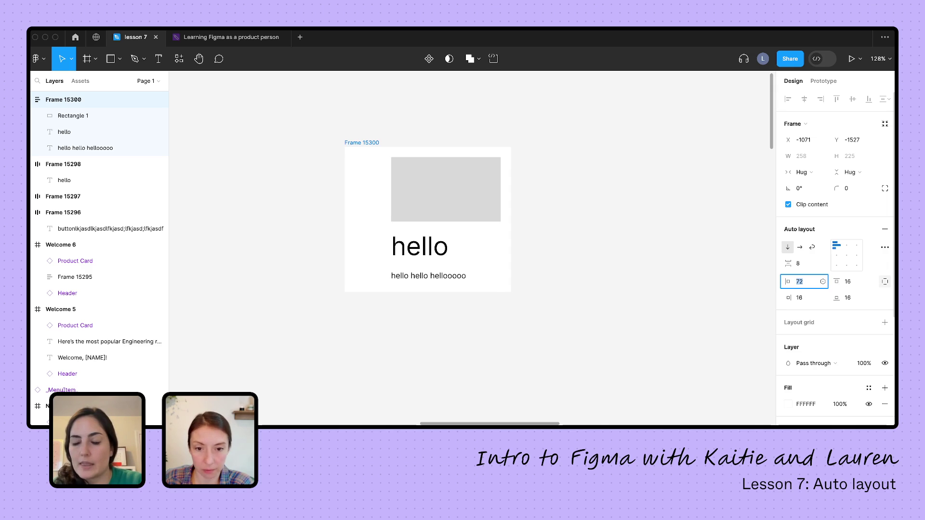
- Raise the frame's bottom padding to 72
{"action": "left_click", "coordinate": [857, 300]}
{"action": "key", "text": "Up"}
{"action": "key", "text": "Up"}
{"action": "key", "text": "Up"}
{"action": "key", "text": "Up"}
{"action": "key", "text": "Up"}
{"action": "key", "text": "Up"}
{"action": "key", "text": "Up"}
{"action": "key", "text": "Up"}
{"action": "key", "text": "Up"}
{"action": "key", "text": "Up"}
{"action": "key", "text": "Up"}
{"action": "key", "text": "Up"}
{"action": "key", "text": "Up"}
{"action": "key", "text": "Up"}
{"action": "key", "text": "Up"}
{"action": "key", "text": "Up"}
{"action": "key", "text": "Up"}
{"action": "key", "text": "Up"}
{"action": "key", "text": "Up"}
{"action": "key", "text": "Up"}
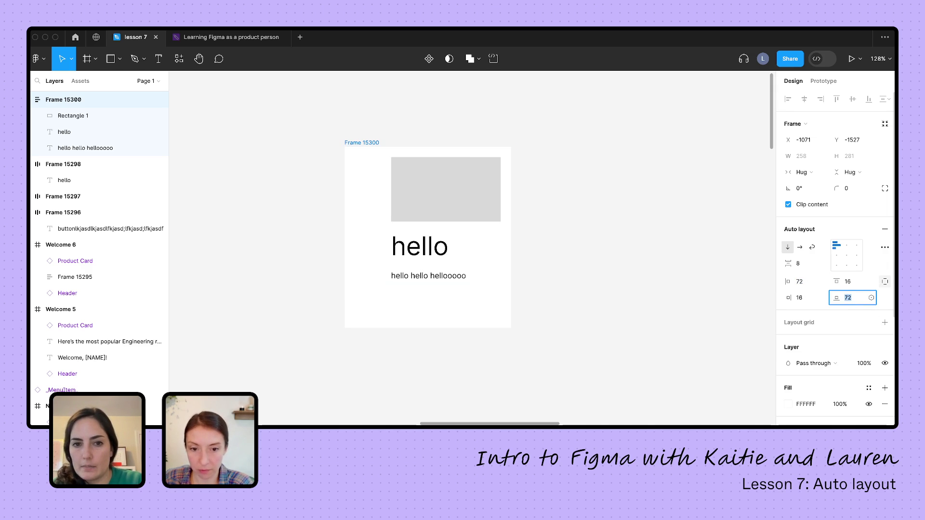
- Reset the frame's padding on all four sides to 16
{"action": "left_click", "coordinate": [812, 282]}
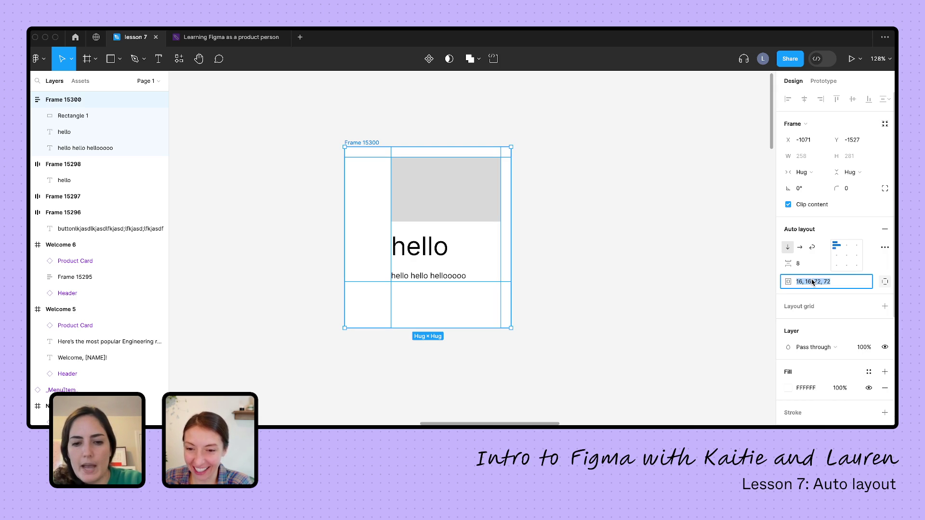
{"action": "type", "text": "16"}
{"action": "key", "text": "Return"}
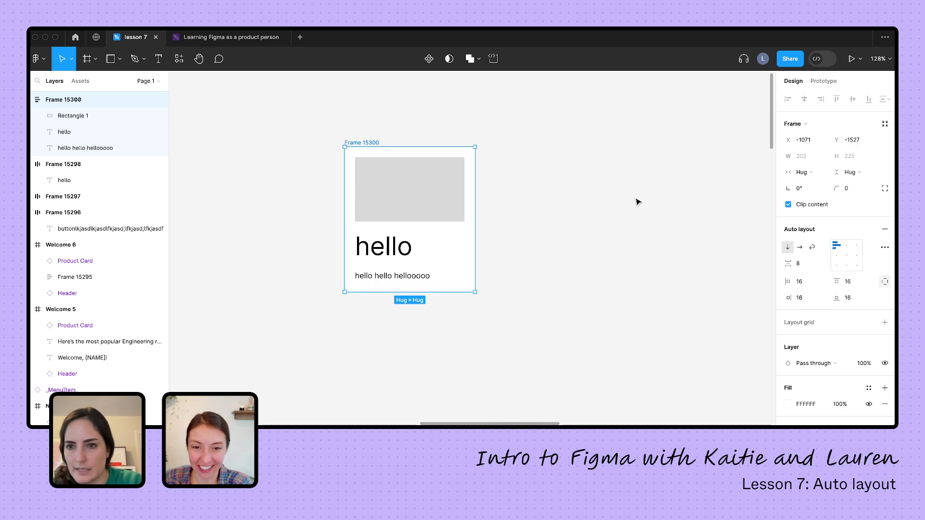
- Try other alignments for the frame's contents and end with left-middle alignment
{"action": "left_click", "coordinate": [642, 204]}
{"action": "left_click", "coordinate": [374, 142]}
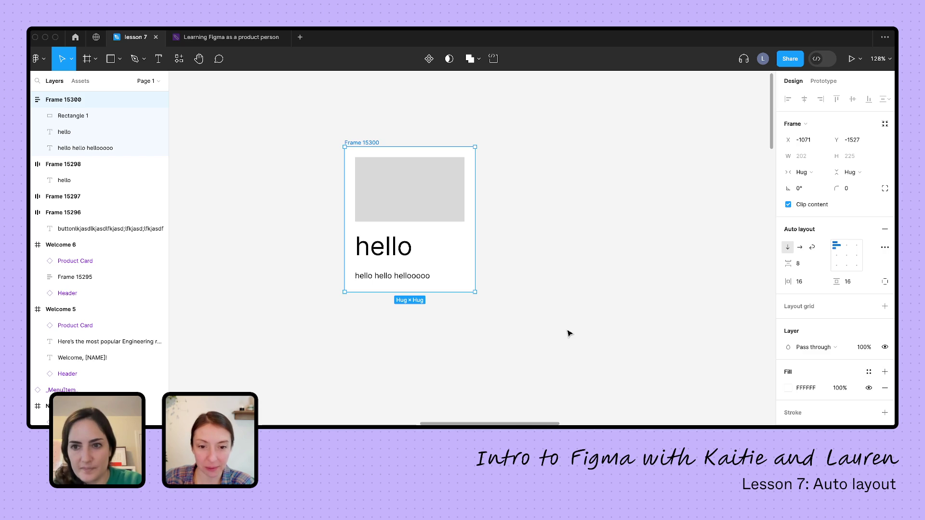
{"action": "left_click", "coordinate": [847, 258]}
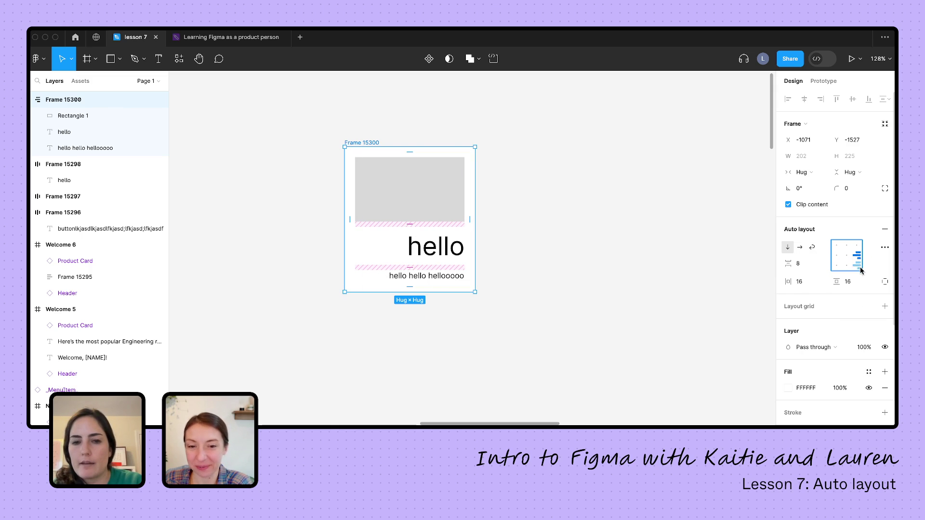
{"action": "left_click", "coordinate": [837, 258]}
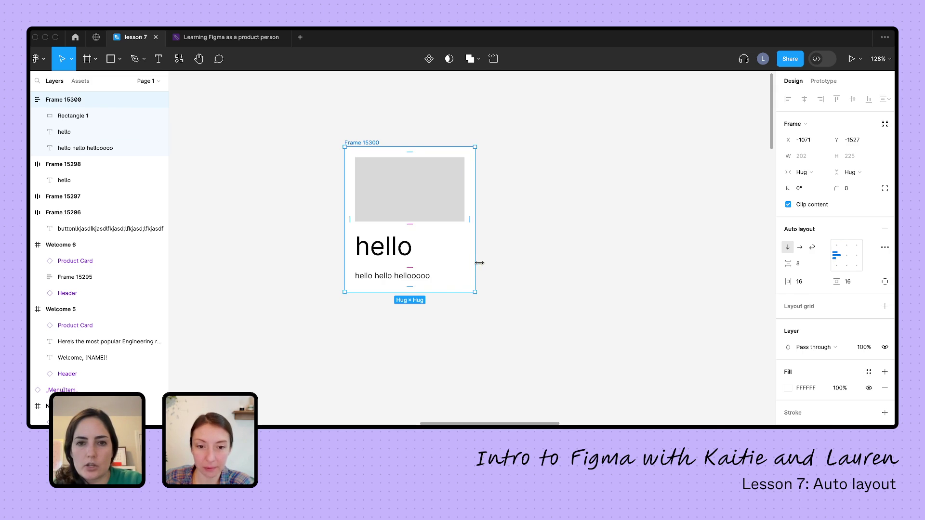
- Widen the frame to about 520 and test right alignment before setting its contents back to left-middle
{"action": "left_click_drag", "start_coordinate": [476, 264], "coordinate": [680, 272]}
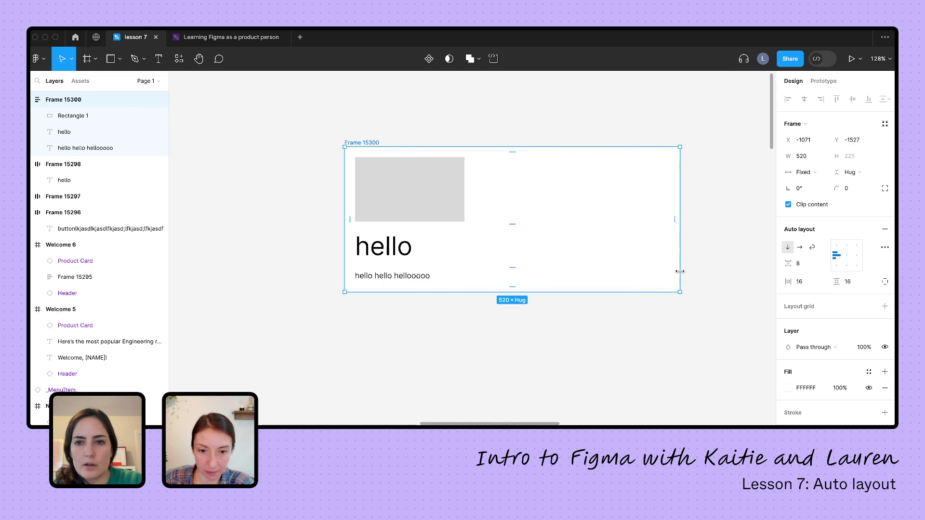
{"action": "left_click", "coordinate": [856, 257]}
{"action": "left_click", "coordinate": [837, 256]}
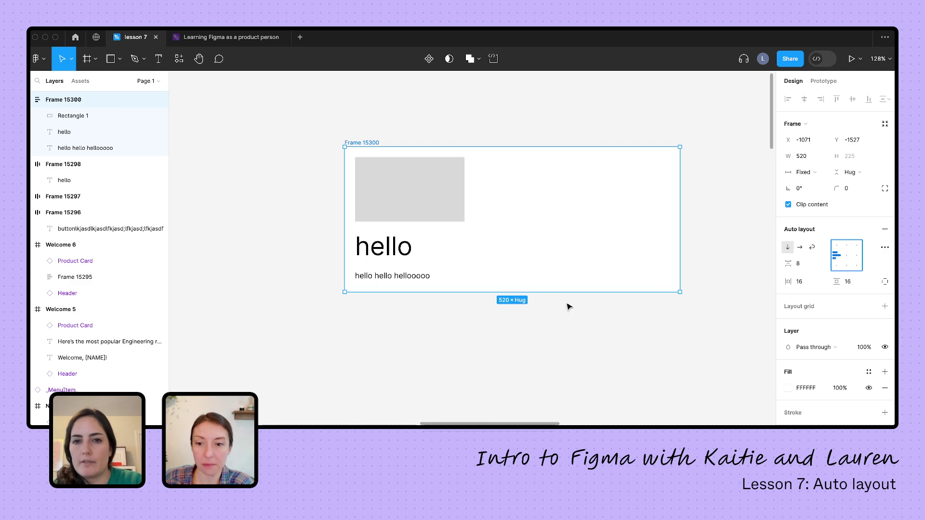
- Stretch the frame's height to about 457 and test top-left and bottom-right alignment of its contents
{"action": "left_click_drag", "start_coordinate": [543, 289], "coordinate": [535, 370]}
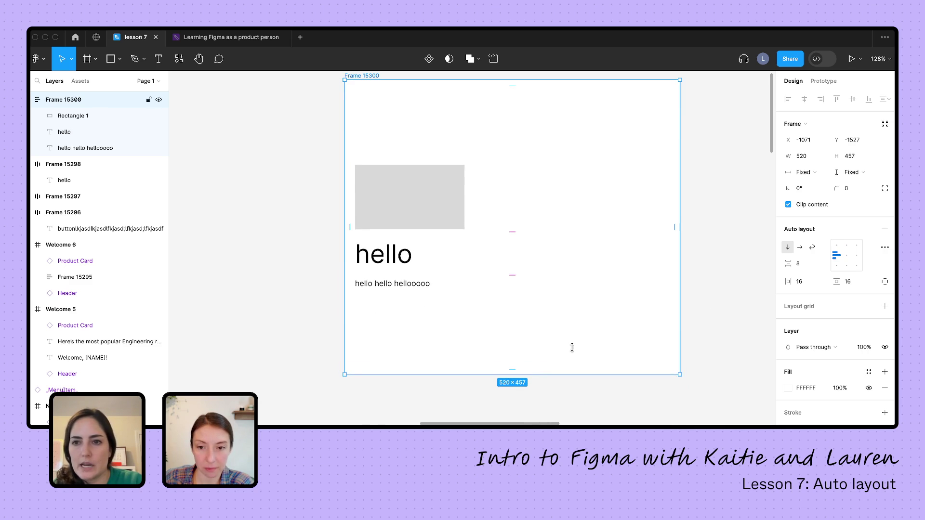
{"action": "left_click", "coordinate": [836, 245]}
{"action": "scroll", "coordinate": [628, 230], "scroll_direction": "up", "scroll_amount": 2}
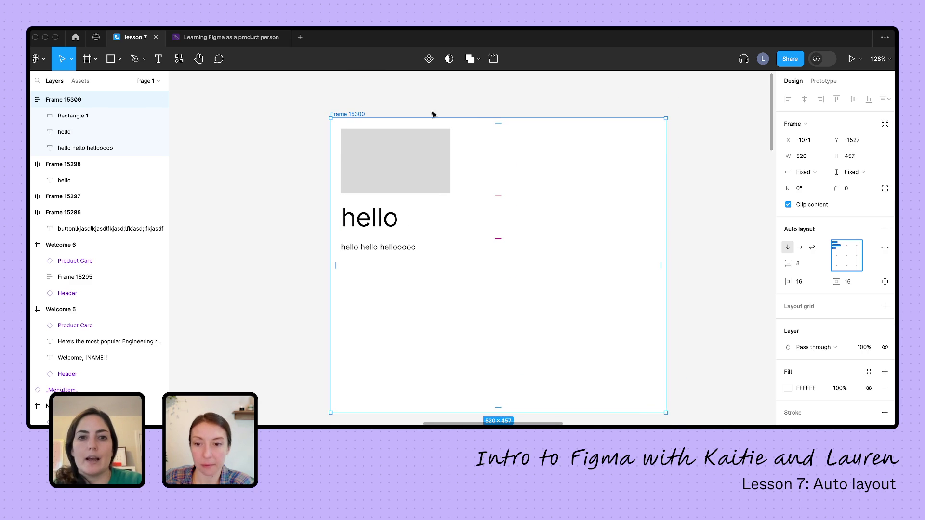
{"action": "left_click", "coordinate": [857, 266]}
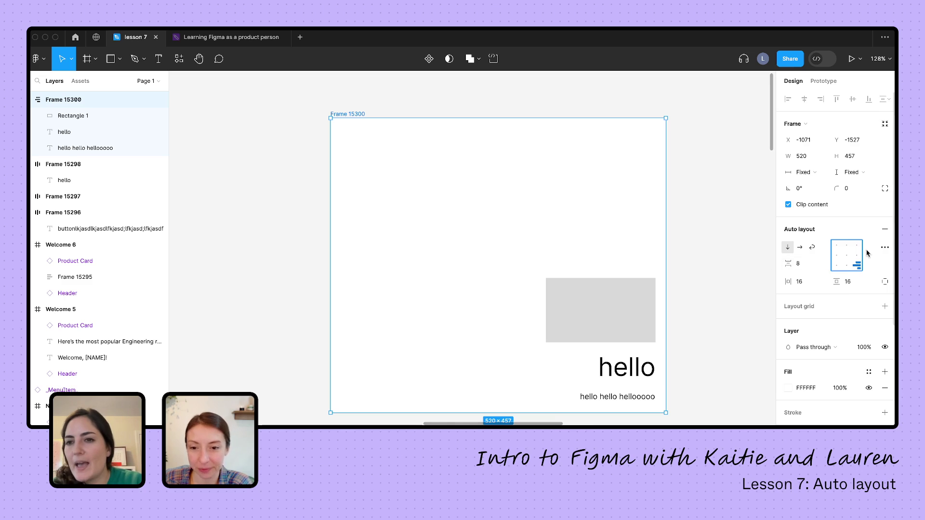
- View the frame's advanced auto layout settings, close them and deselect the frame
{"action": "left_click", "coordinate": [887, 248]}
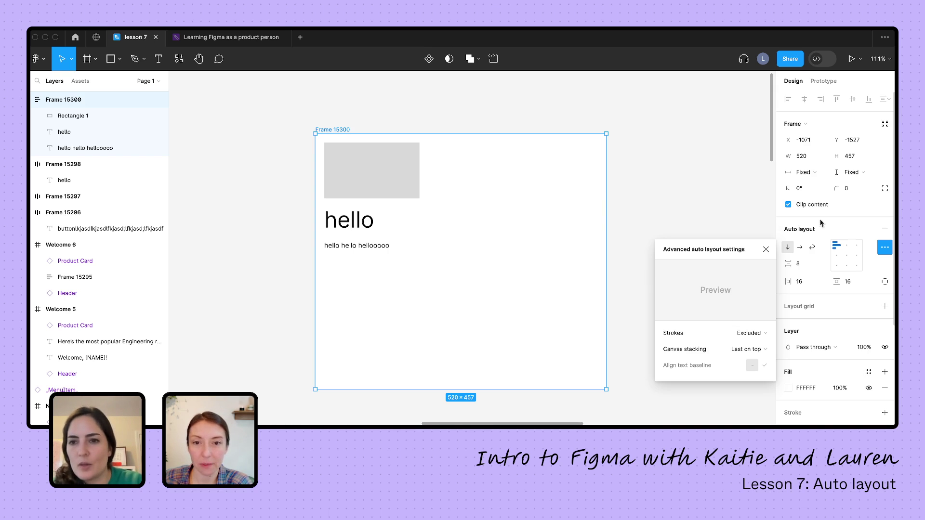
{"action": "left_click", "coordinate": [766, 249]}
{"action": "left_click", "coordinate": [693, 227]}
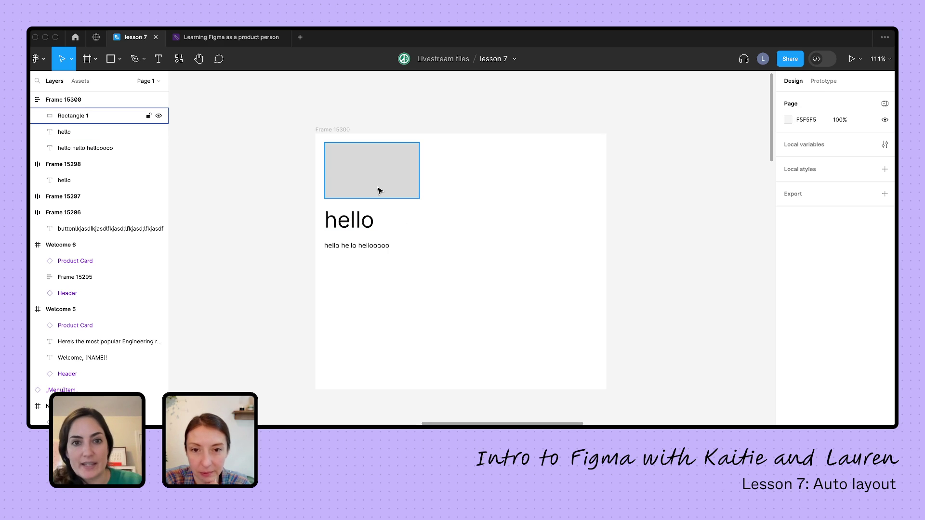
- Set both the height and the width of the frame to Hug contents, and deselect it
{"action": "left_click", "coordinate": [337, 130]}
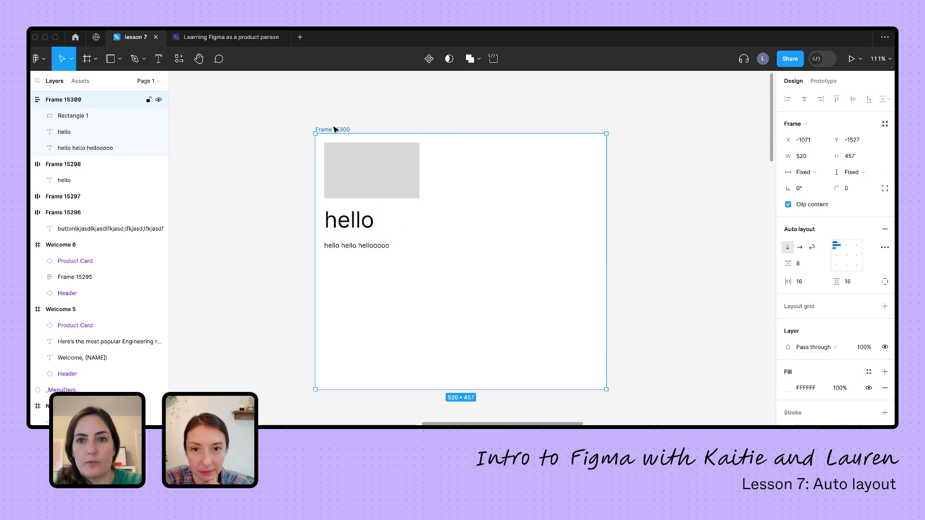
{"action": "left_click", "coordinate": [854, 173]}
{"action": "left_click", "coordinate": [830, 184]}
{"action": "left_click", "coordinate": [804, 172]}
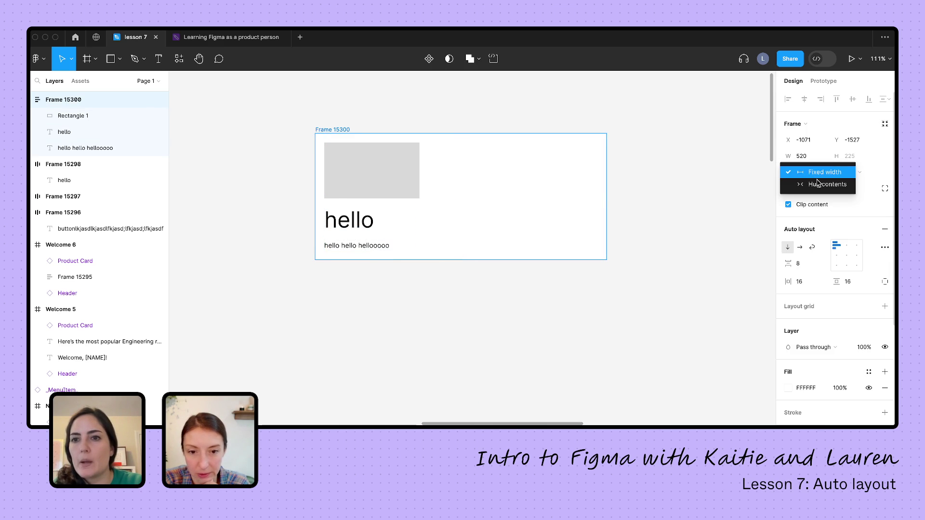
{"action": "left_click", "coordinate": [823, 184]}
{"action": "left_click", "coordinate": [489, 221]}
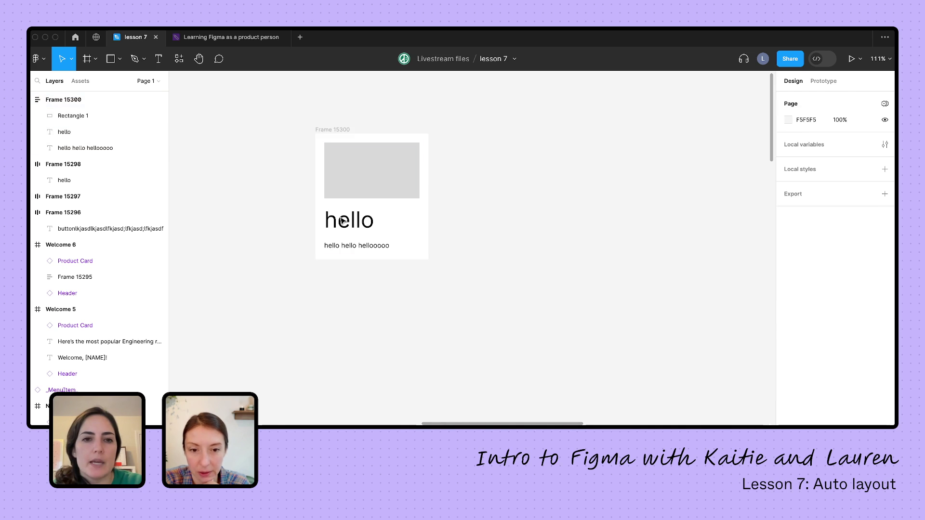
- Wrap the card's large "hello" and small "hello hello hellooooo" texts together in a nested auto layout frame
{"action": "left_click", "coordinate": [342, 220]}
{"action": "scroll", "coordinate": [340, 218], "scroll_direction": "up", "scroll_amount": 5}
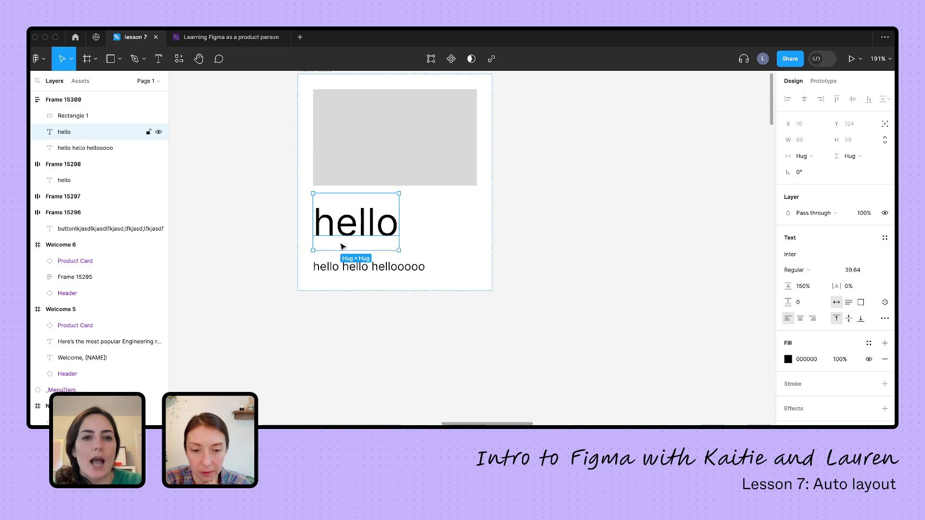
{"action": "left_click", "coordinate": [352, 268], "text": "shift"}
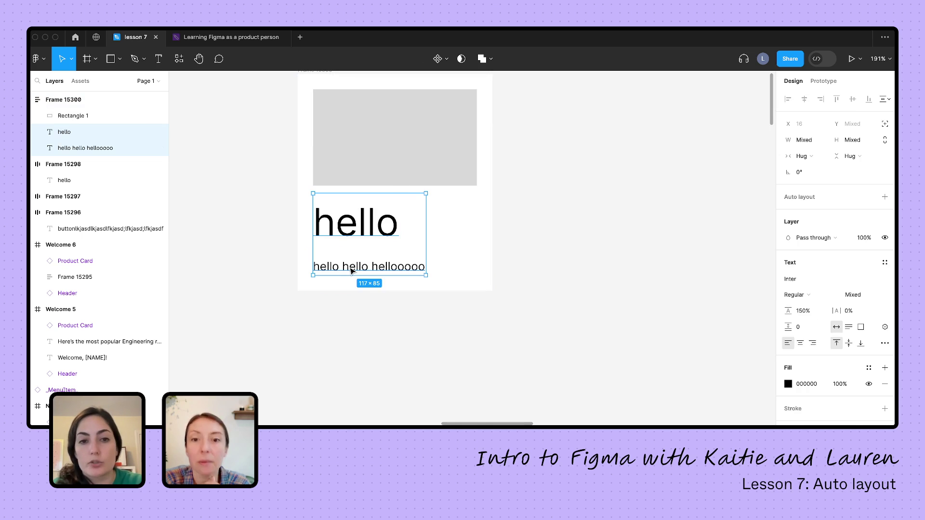
{"action": "key", "text": "shift+a"}
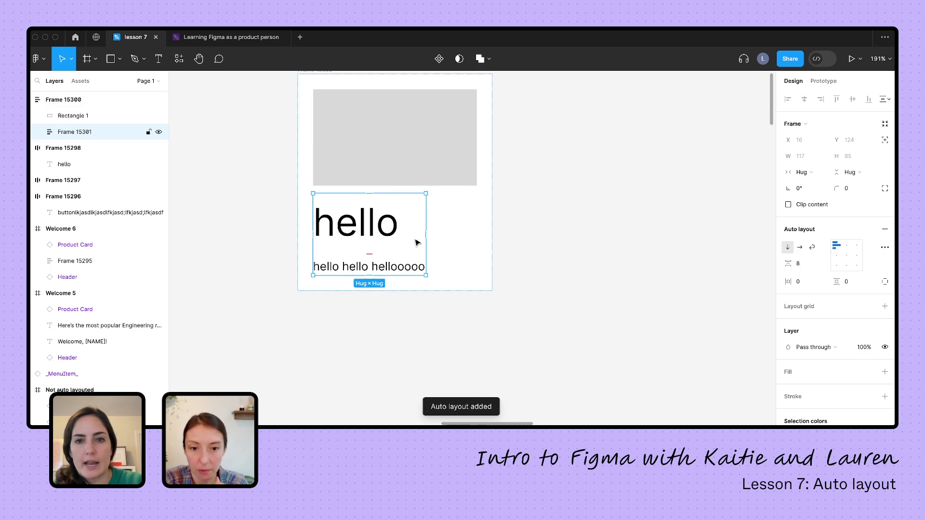
- Try a spacing of -8 between the two nested texts, set it to 0 and deselect the frame
{"action": "left_click", "coordinate": [800, 263]}
{"action": "type", "text": "-8"}
{"action": "key", "text": "Return"}
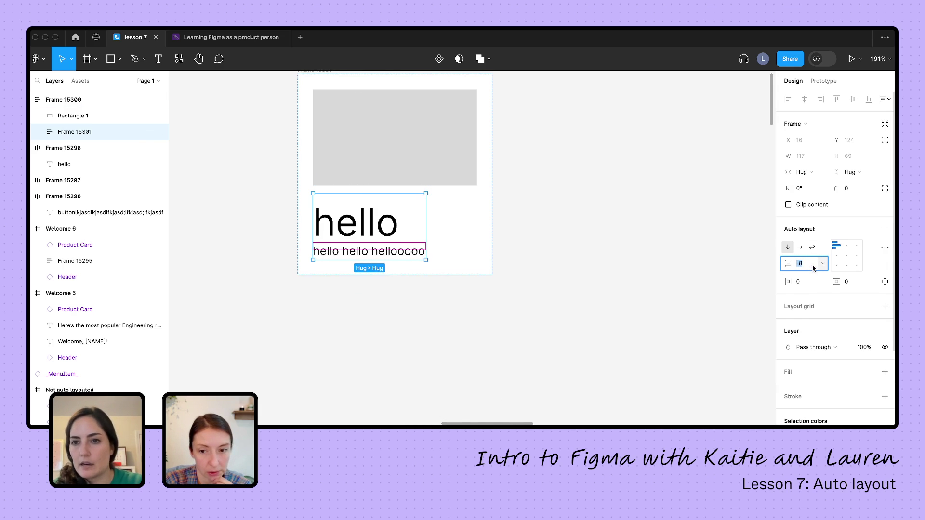
{"action": "type", "text": "0"}
{"action": "key", "text": "Return"}
{"action": "left_click", "coordinate": [560, 189]}
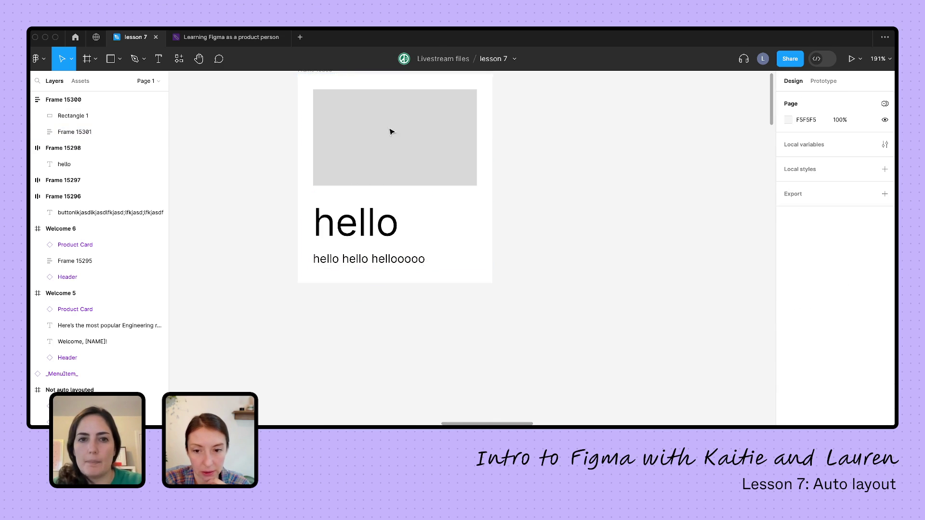
- Try a vertical spacing of 24 between the items of the outer card frame, and settle on 16
{"action": "left_click", "coordinate": [334, 103]}
{"action": "scroll", "coordinate": [334, 103], "scroll_direction": "down", "scroll_amount": 3}
{"action": "left_click", "coordinate": [335, 113]}
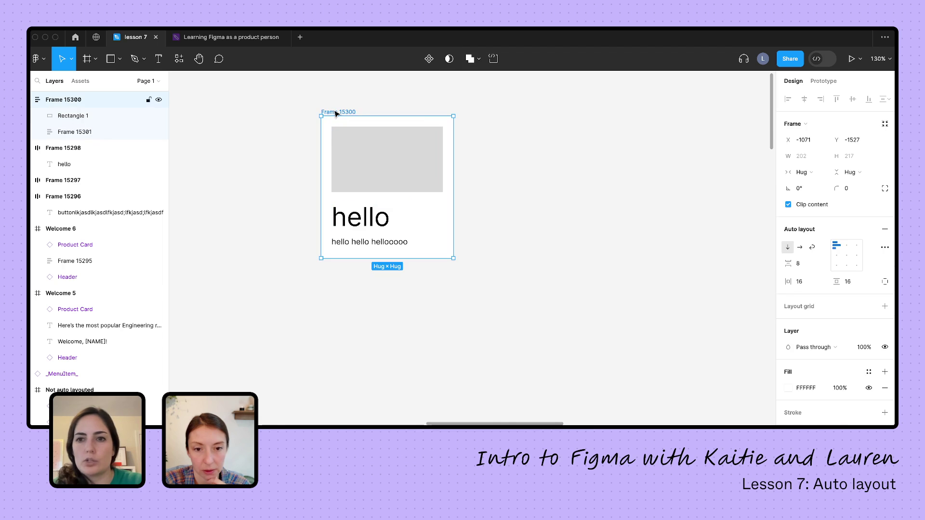
{"action": "left_click", "coordinate": [799, 264]}
{"action": "type", "text": "24"}
{"action": "key", "text": "Return"}
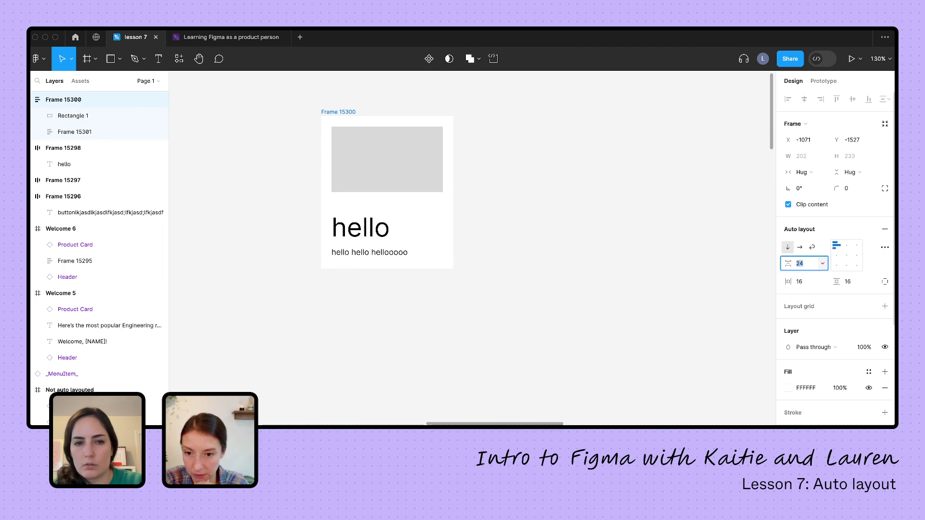
{"action": "key", "text": "ctrl+z"}
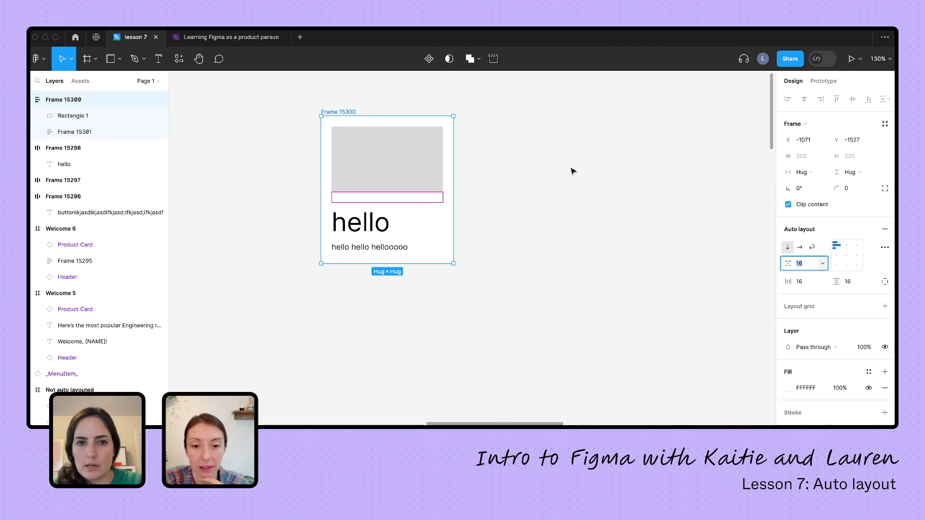
{"action": "left_click", "coordinate": [574, 172]}
- Inspect the nested text frame's auto layout settings and the outer card frame's width resizing options
{"action": "left_click", "coordinate": [354, 248]}
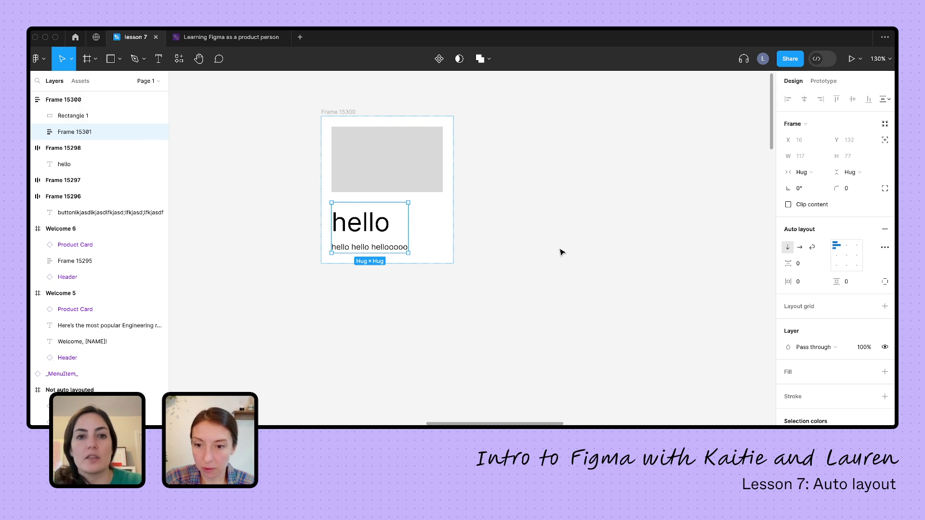
{"action": "left_click", "coordinate": [528, 240]}
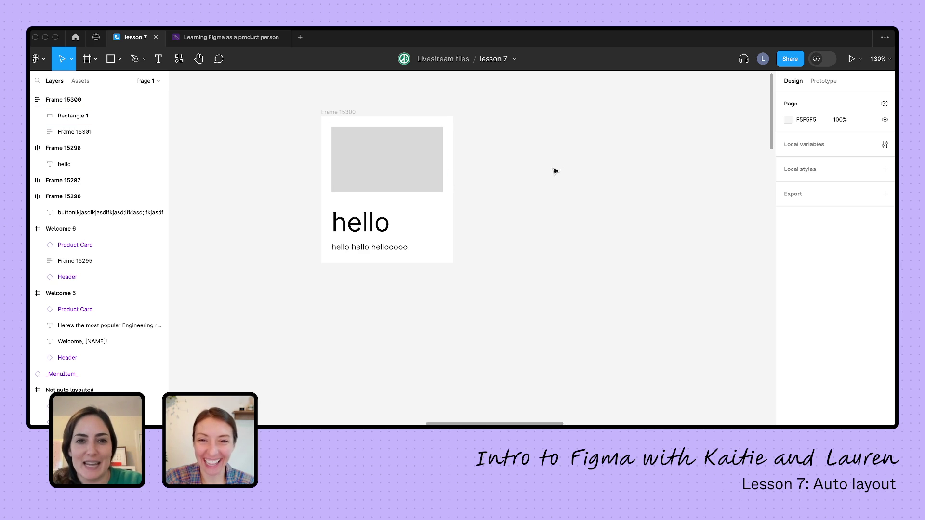
{"action": "left_click", "coordinate": [339, 114]}
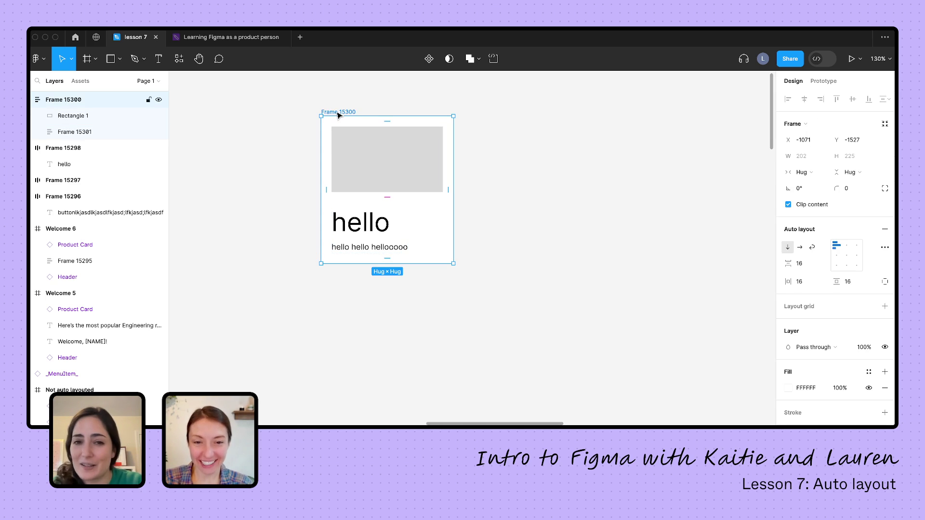
{"action": "left_click", "coordinate": [817, 173]}
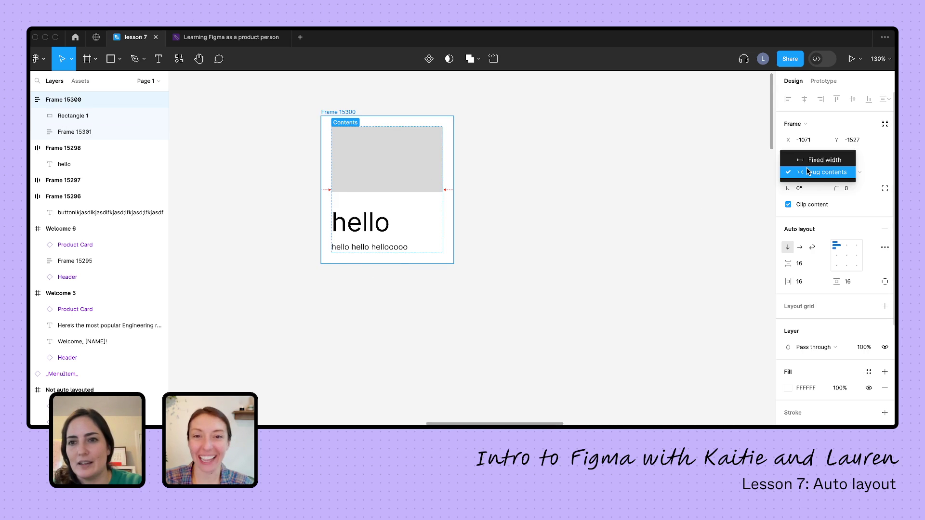
{"action": "left_click", "coordinate": [569, 215]}
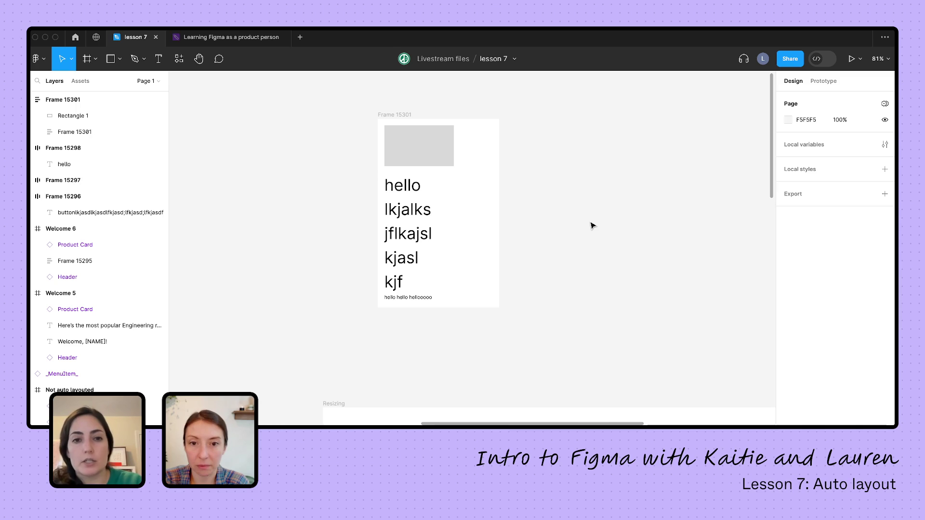
- Add auto layout to the Welcome 6 screen frame
{"action": "scroll", "coordinate": [592, 226], "scroll_direction": "down", "scroll_amount": 10}
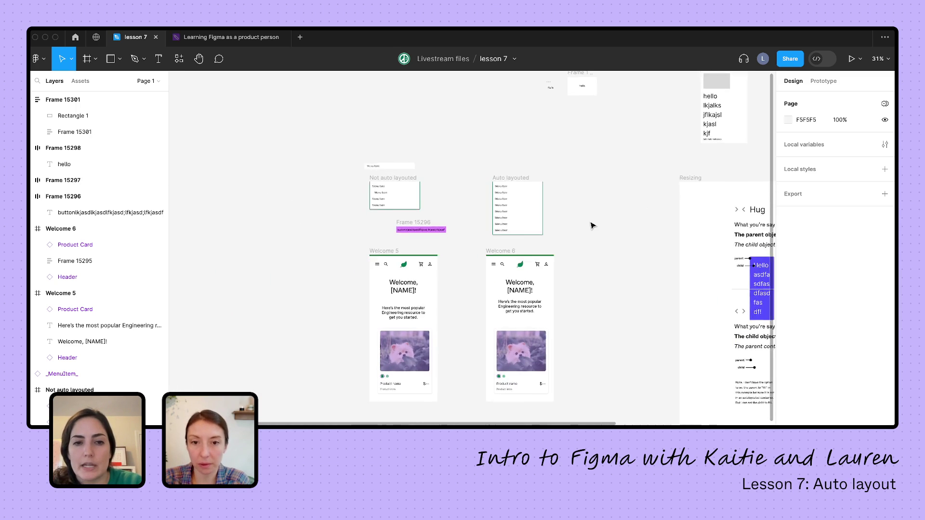
{"action": "scroll", "coordinate": [592, 225], "scroll_direction": "right", "scroll_amount": 5}
{"action": "scroll", "coordinate": [592, 226], "scroll_direction": "up", "scroll_amount": 3}
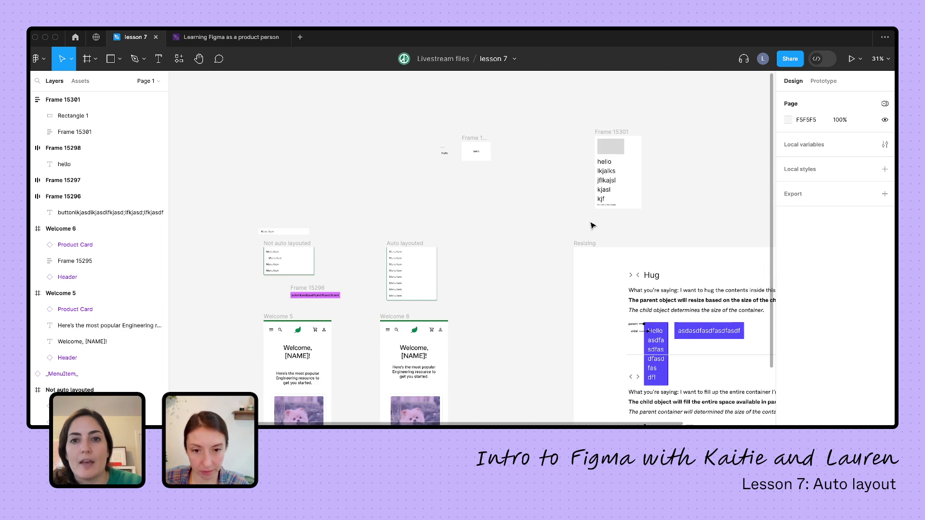
{"action": "scroll", "coordinate": [672, 166], "scroll_direction": "up", "scroll_amount": 5}
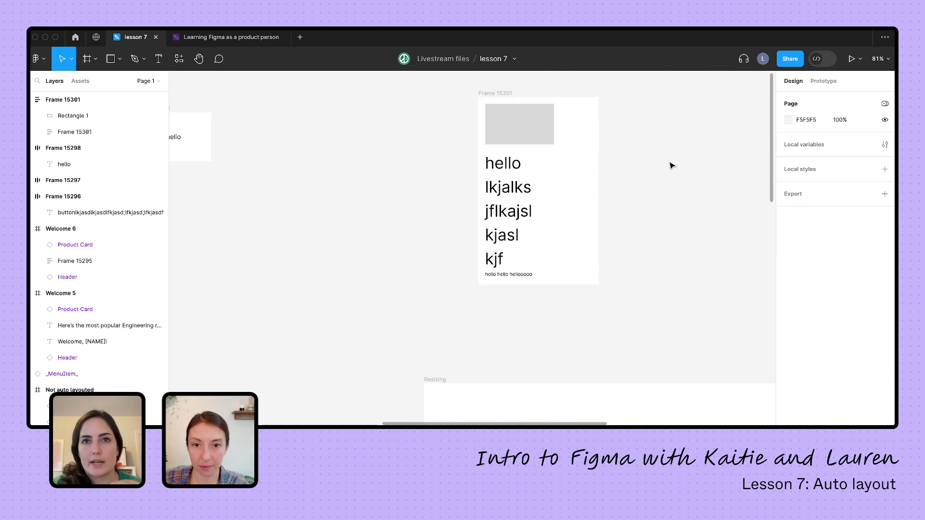
{"action": "scroll", "coordinate": [671, 166], "scroll_direction": "down", "scroll_amount": 10}
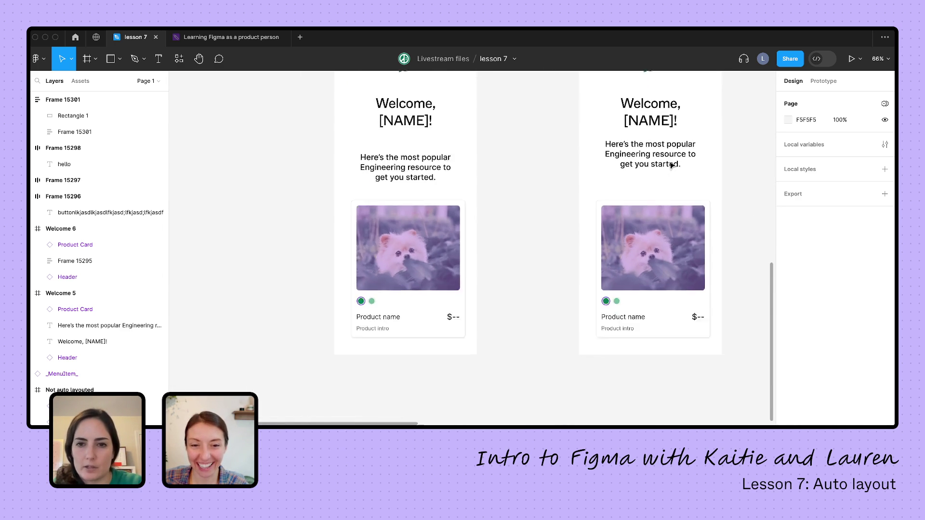
{"action": "scroll", "coordinate": [672, 166], "scroll_direction": "down", "scroll_amount": 3}
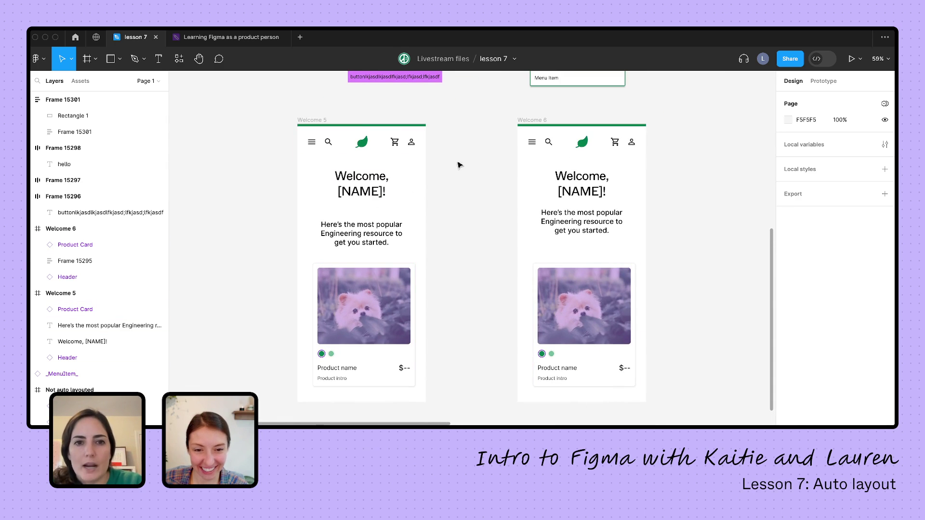
{"action": "scroll", "coordinate": [248, 212], "scroll_direction": "down", "scroll_amount": 1}
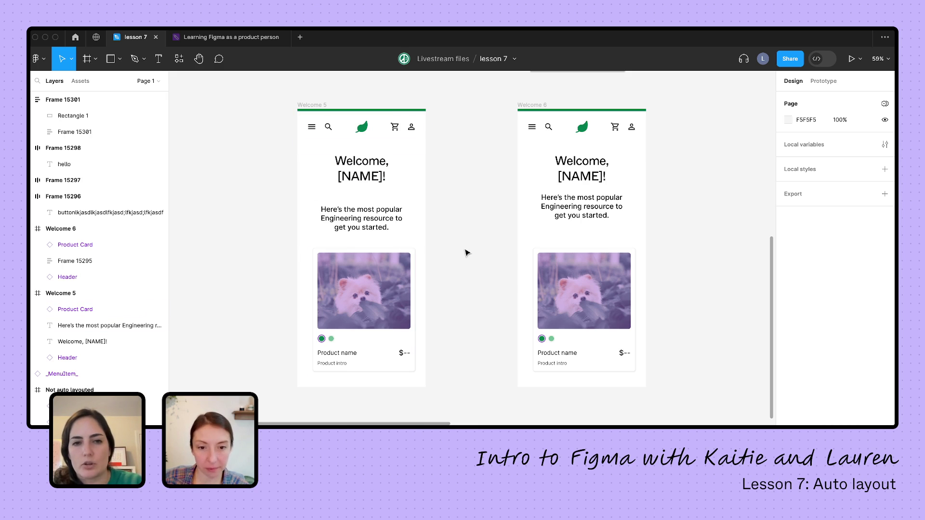
{"action": "left_click", "coordinate": [530, 104]}
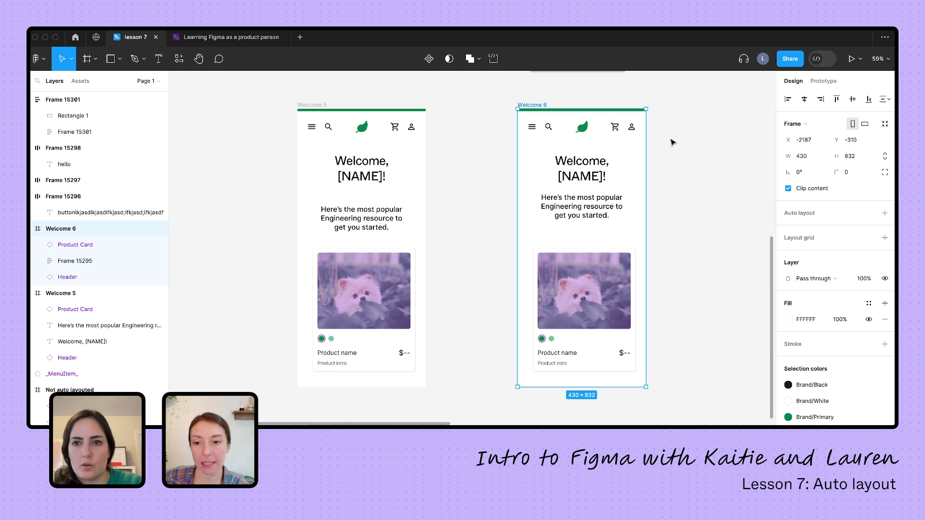
{"action": "key", "text": "shift+a"}
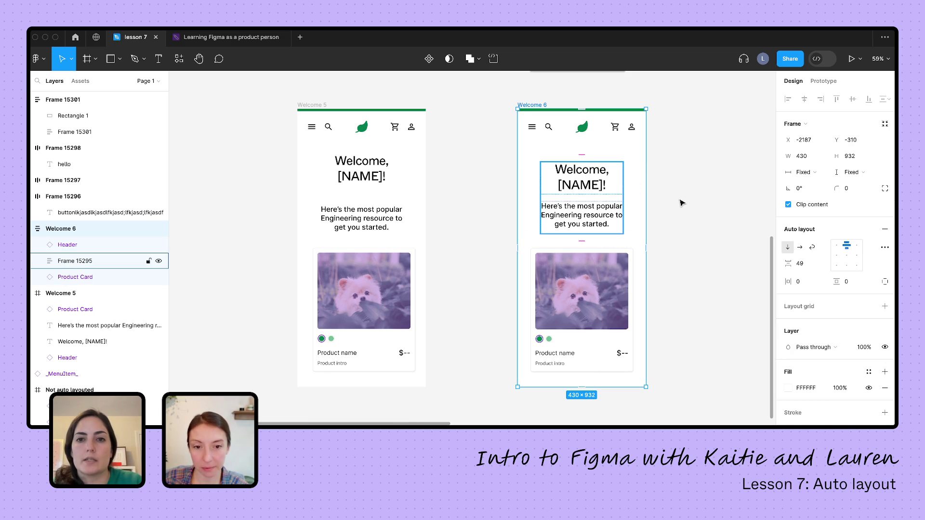
- Inspect the text group and the product card inside the Welcome 6 frame, then deselect them
{"action": "left_click", "coordinate": [606, 186]}
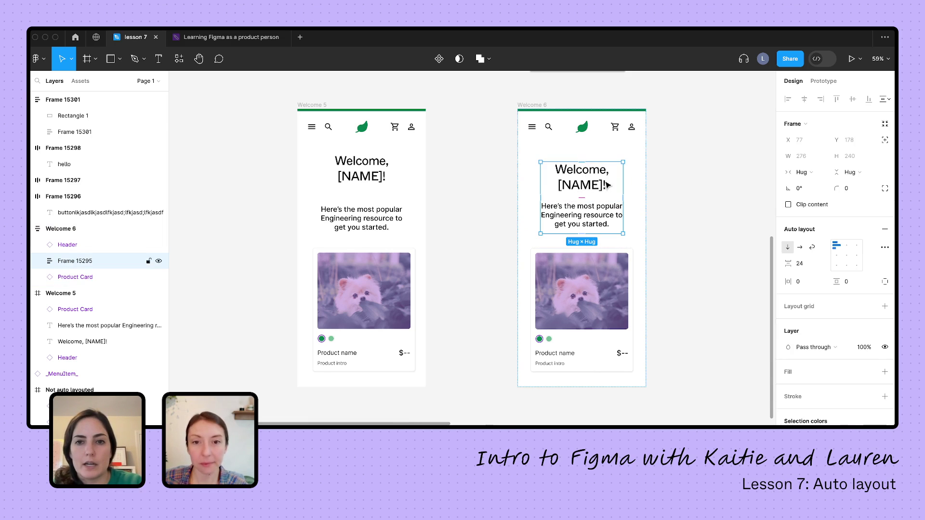
{"action": "left_click", "coordinate": [685, 230]}
{"action": "left_click", "coordinate": [569, 291]}
{"action": "left_click", "coordinate": [663, 273]}
{"action": "scroll", "coordinate": [664, 274], "scroll_direction": "right", "scroll_amount": 2}
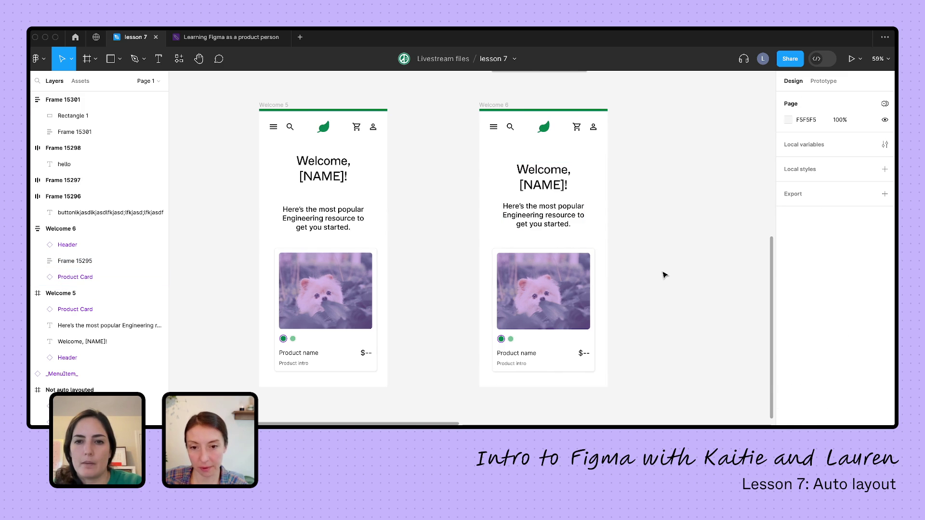
- Move the "Here's the most popular Engineering resource" text from Welcome 5 into Welcome 6's text group, directly below the heading
{"action": "left_click", "coordinate": [328, 217]}
{"action": "left_click_drag", "start_coordinate": [551, 212], "coordinate": [544, 206]}
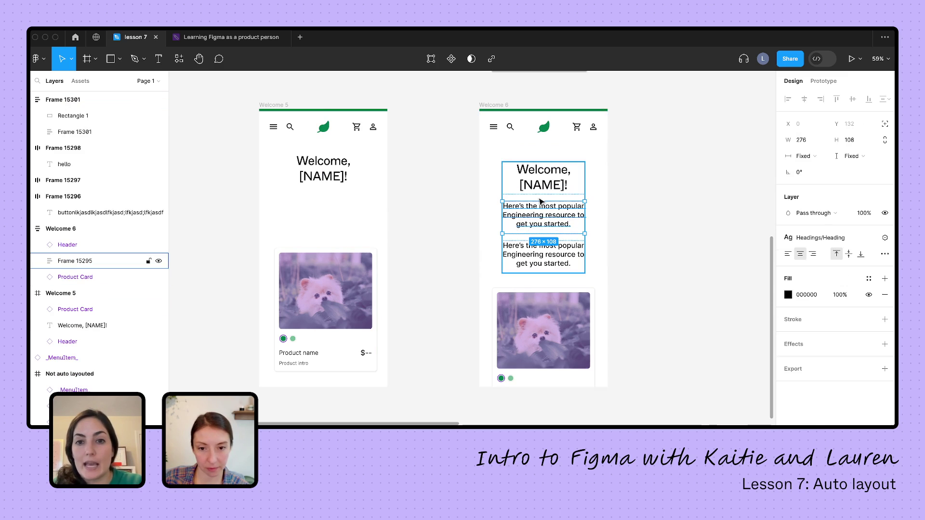
{"action": "left_click", "coordinate": [657, 212]}
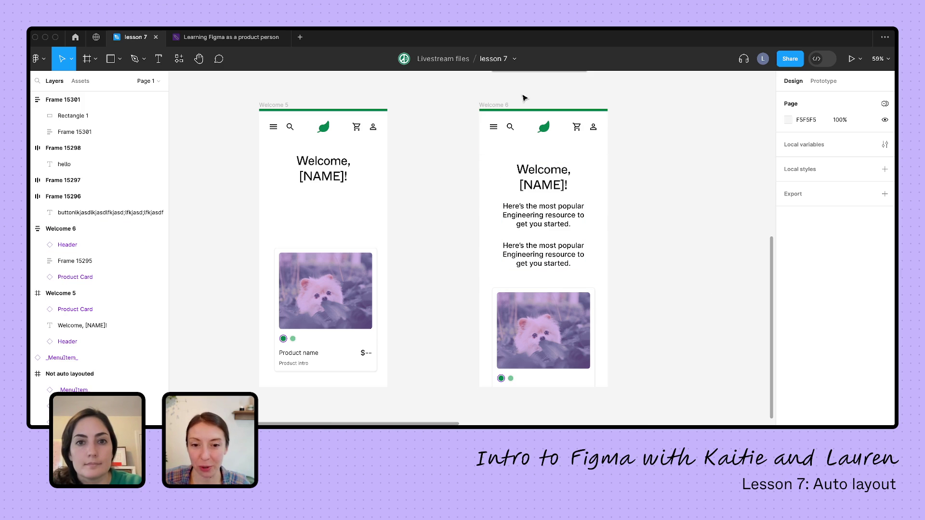
- Remove the auto layout from the Welcome 6 frame, add it again and deselect the frame
{"action": "left_click", "coordinate": [484, 107]}
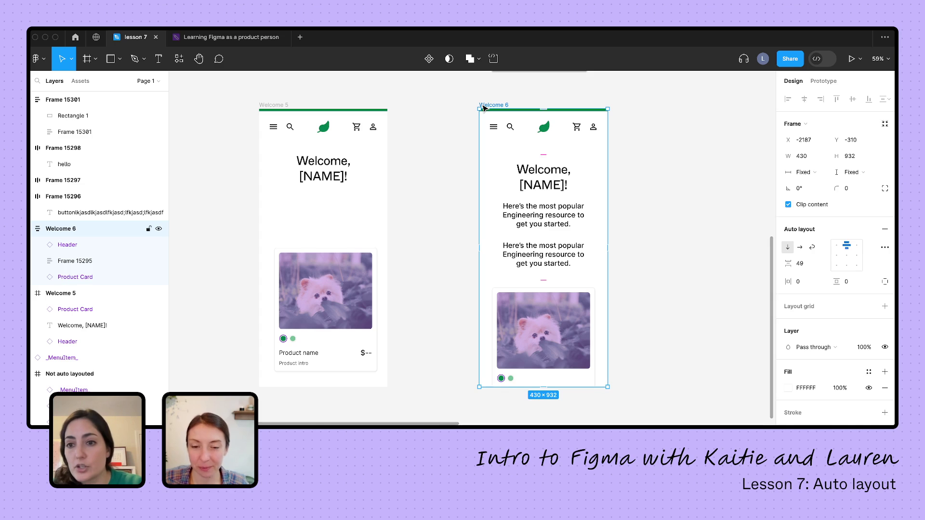
{"action": "left_click", "coordinate": [884, 230]}
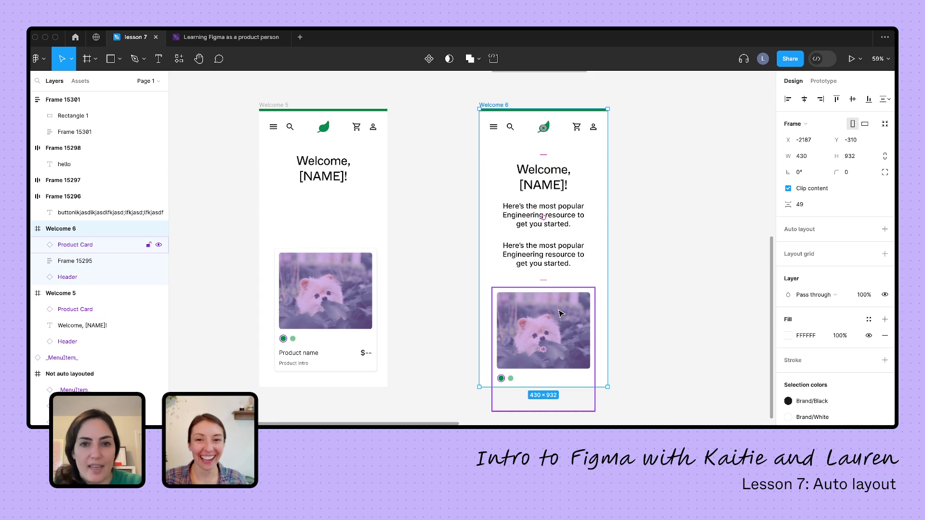
{"action": "left_click", "coordinate": [665, 213]}
{"action": "left_click", "coordinate": [495, 106]}
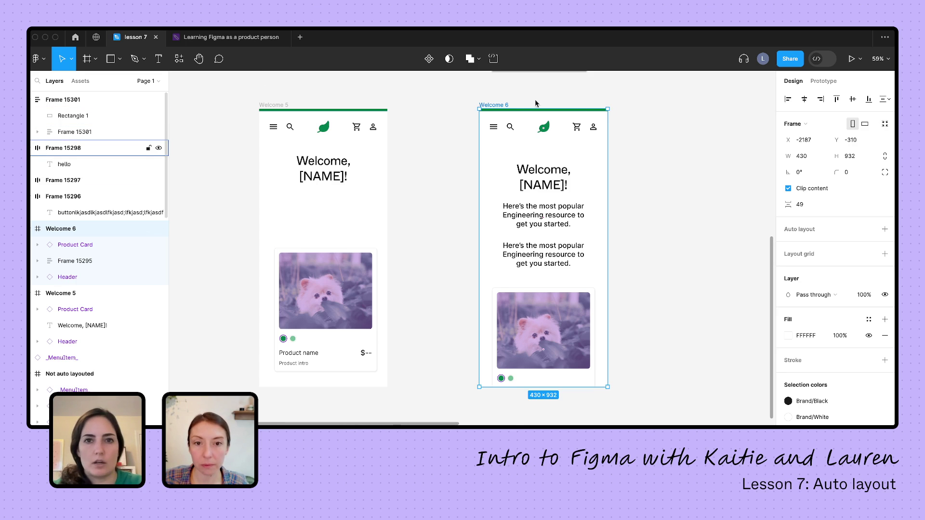
{"action": "left_click", "coordinate": [885, 229]}
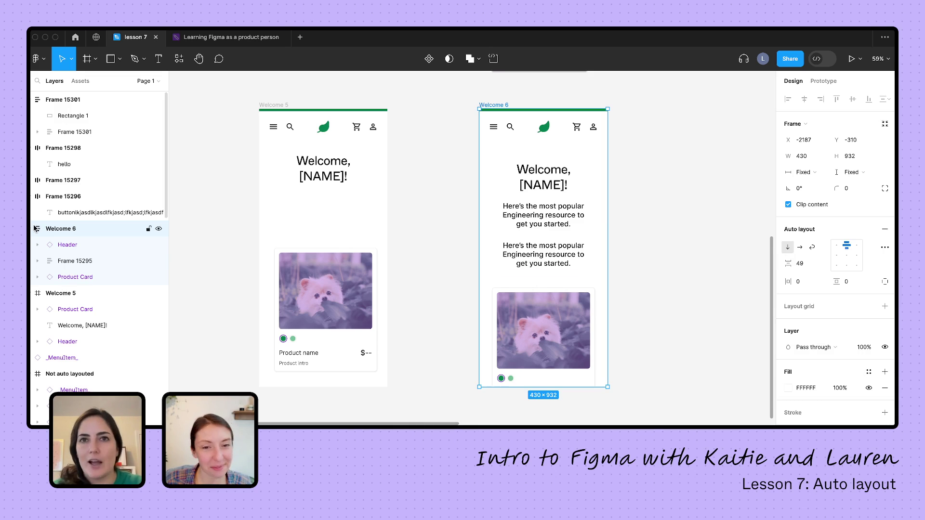
{"action": "left_click", "coordinate": [652, 193]}
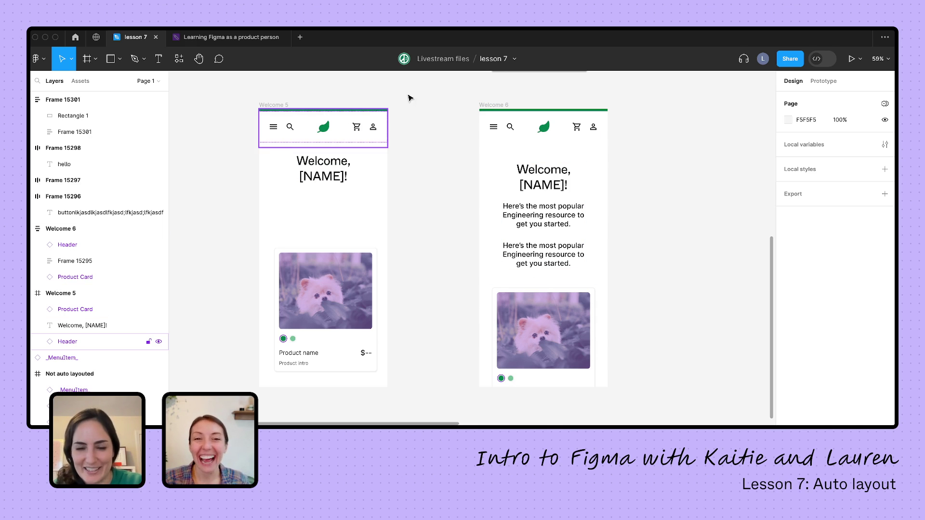
- Draw a square of about 49 × 49 on the empty canvas beside the Welcome 6 frame
{"action": "scroll", "coordinate": [650, 184], "scroll_direction": "right", "scroll_amount": 1}
{"action": "scroll", "coordinate": [650, 185], "scroll_direction": "down", "scroll_amount": 1}
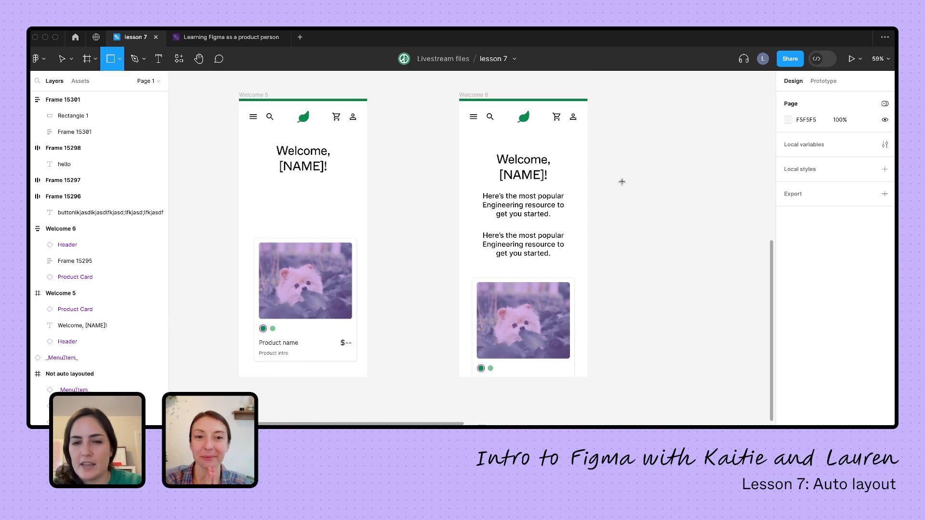
{"action": "left_click", "coordinate": [530, 140]}
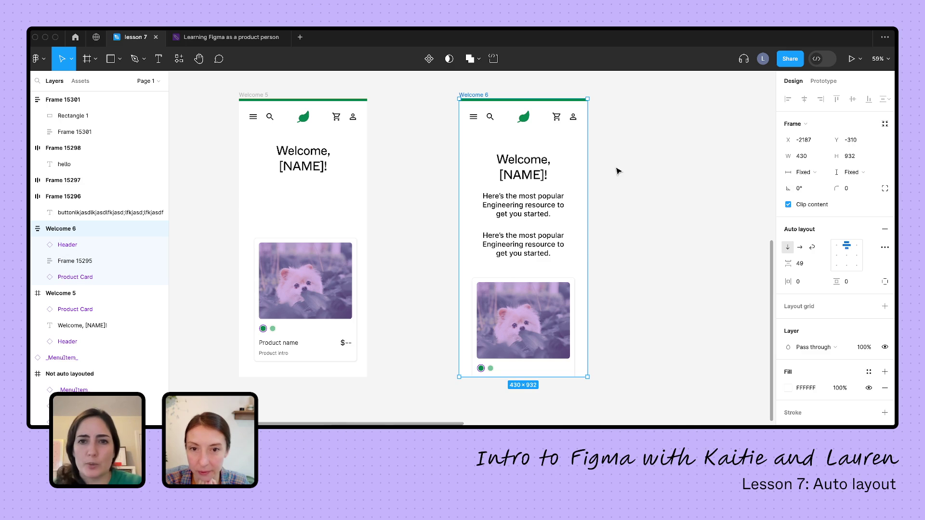
{"action": "key", "text": "r"}
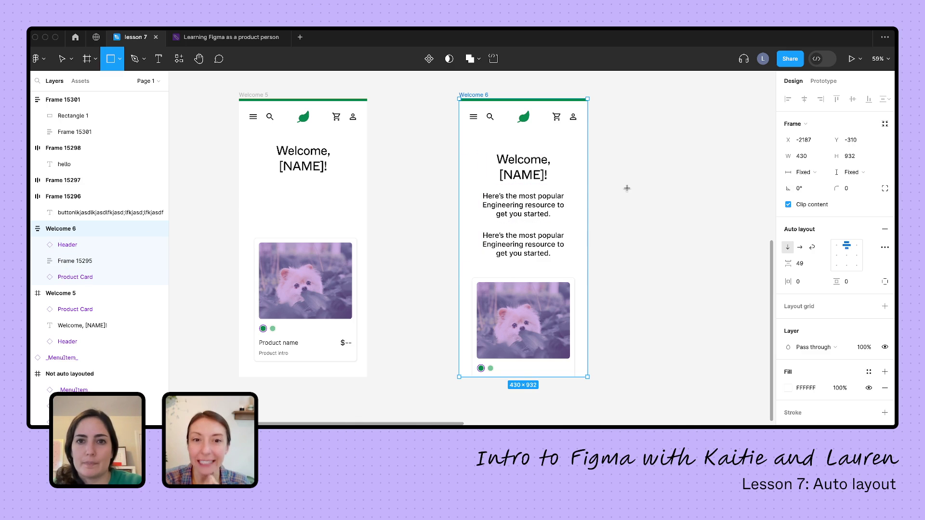
{"action": "left_click_drag", "start_coordinate": [637, 172], "coordinate": [652, 187]}
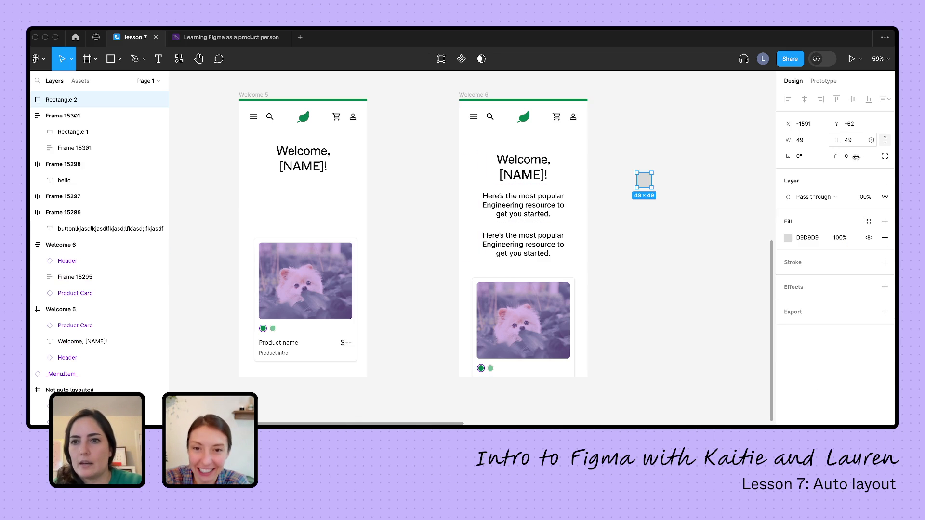
- Turn the small square into a dark circle with a corner radius of 40 and the fill 170101
{"action": "left_click_drag", "start_coordinate": [856, 157], "coordinate": [867, 157]}
{"action": "key", "text": "ctrl+alt+v"}
{"action": "left_click", "coordinate": [620, 190]}
{"action": "left_click", "coordinate": [638, 181]}
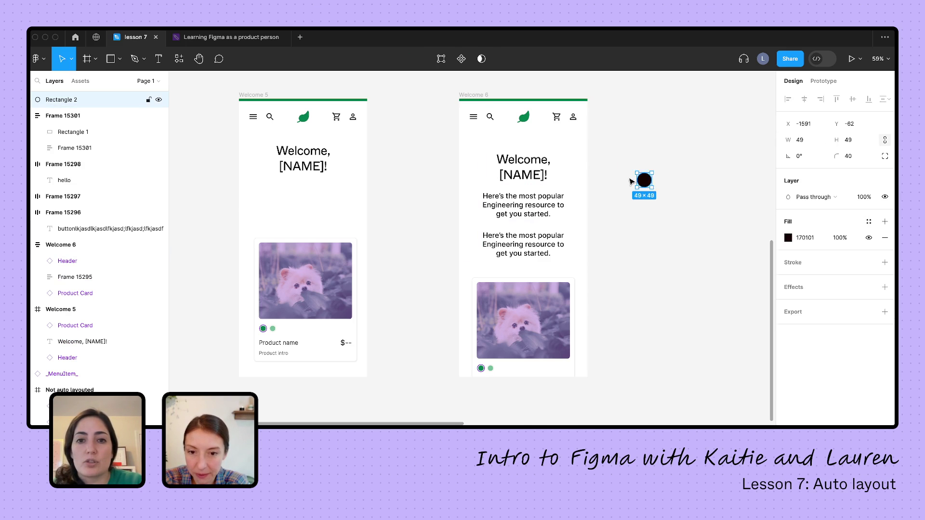
- Move the dark circle from the canvas into the Welcome 6 auto layout, between the header and the heading text
{"action": "mouse_move", "coordinate": [631, 181]}
{"action": "left_mouse_down"}
{"action": "mouse_move", "coordinate": [548, 148]}
{"action": "mouse_move", "coordinate": [526, 165]}
{"action": "mouse_move", "coordinate": [630, 179]}
{"action": "left_mouse_up"}
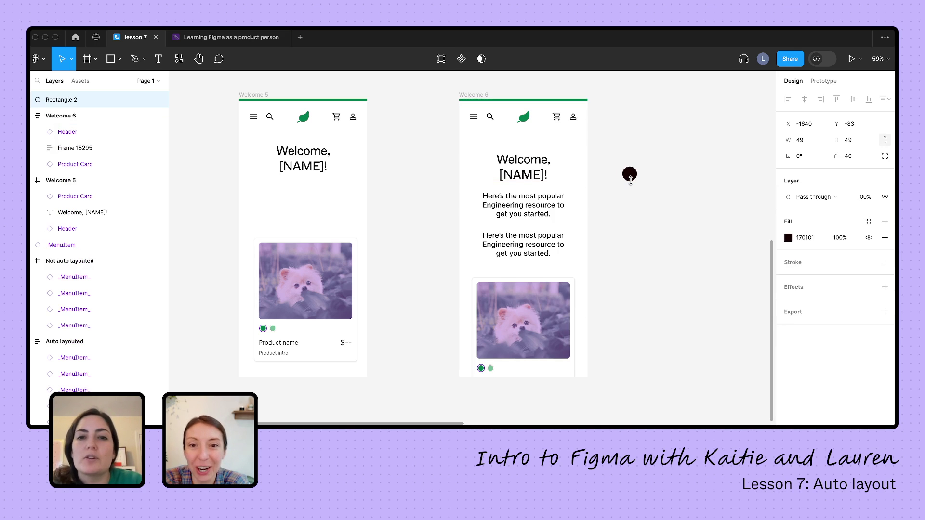
{"action": "scroll", "coordinate": [579, 164], "scroll_direction": "up", "scroll_amount": 3}
{"action": "scroll", "coordinate": [579, 164], "scroll_direction": "down", "scroll_amount": 3}
{"action": "scroll", "coordinate": [579, 164], "scroll_direction": "up", "scroll_amount": 2}
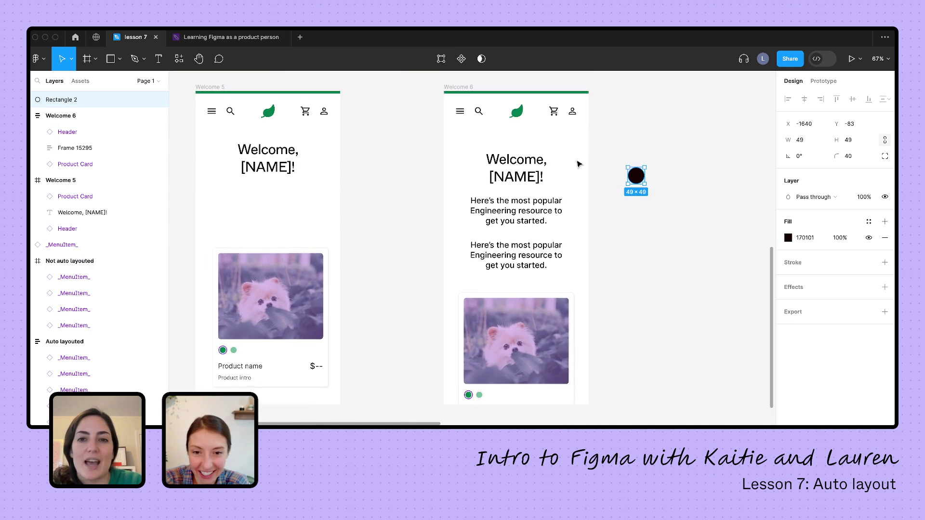
{"action": "left_click_drag", "start_coordinate": [641, 180], "coordinate": [546, 154]}
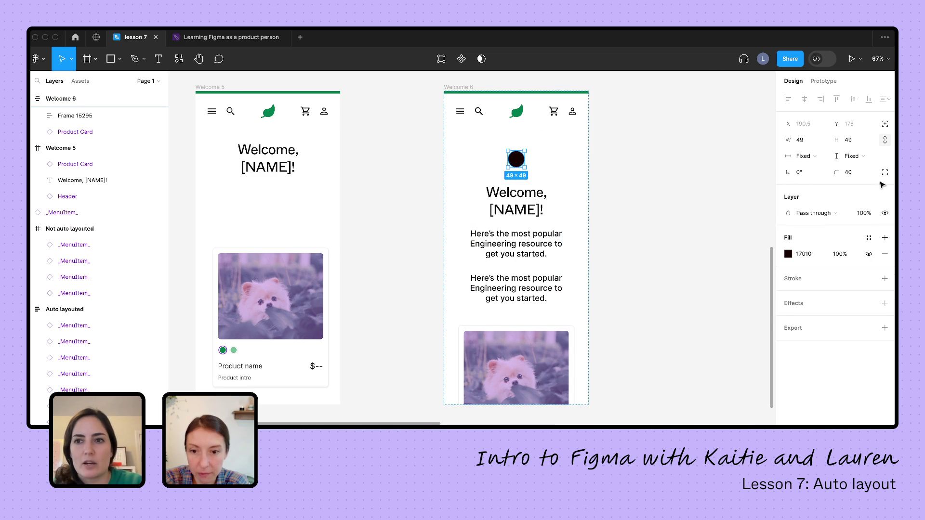
- Give the circle in Welcome 6 absolute position, place it at X 313, Y 154 by the heading's upper-right corner, and deselect it
{"action": "left_click", "coordinate": [885, 124]}
{"action": "left_click_drag", "start_coordinate": [517, 159], "coordinate": [560, 142]}
{"action": "scroll", "coordinate": [80, 189], "scroll_direction": "up", "scroll_amount": 3}
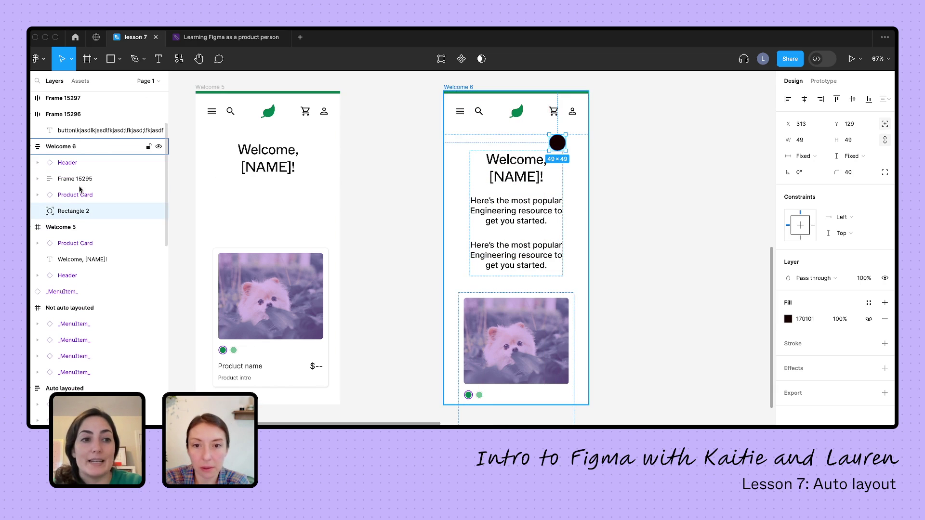
{"action": "left_click", "coordinate": [443, 86]}
{"action": "scroll", "coordinate": [554, 169], "scroll_direction": "up", "scroll_amount": 2}
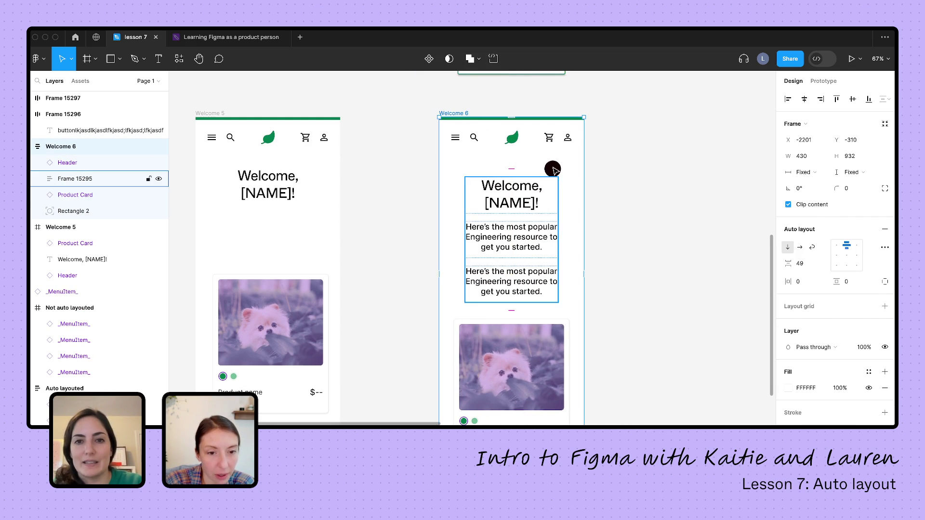
{"action": "mouse_move", "coordinate": [553, 170]}
{"action": "left_mouse_down"}
{"action": "mouse_move", "coordinate": [519, 180]}
{"action": "mouse_move", "coordinate": [504, 263]}
{"action": "mouse_move", "coordinate": [567, 170]}
{"action": "mouse_move", "coordinate": [555, 178]}
{"action": "left_mouse_up"}
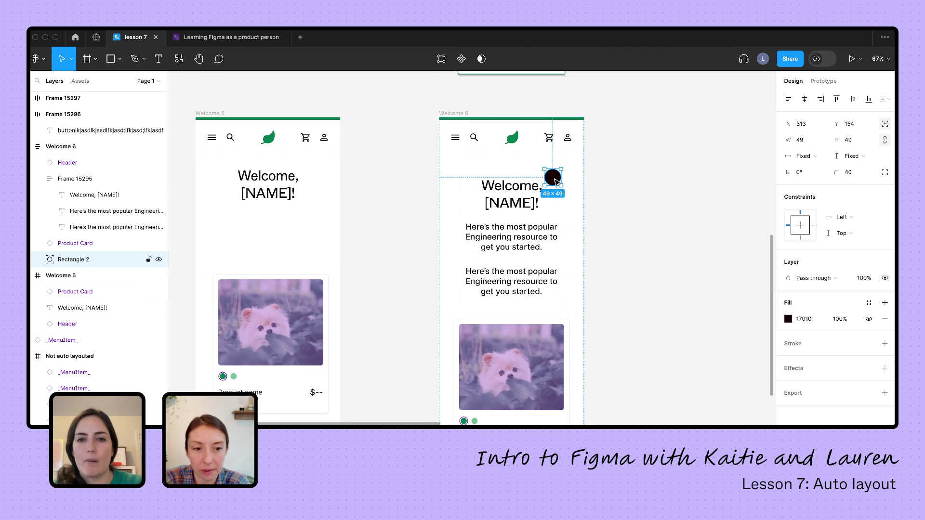
{"action": "scroll", "coordinate": [640, 235], "scroll_direction": "down", "scroll_amount": 2}
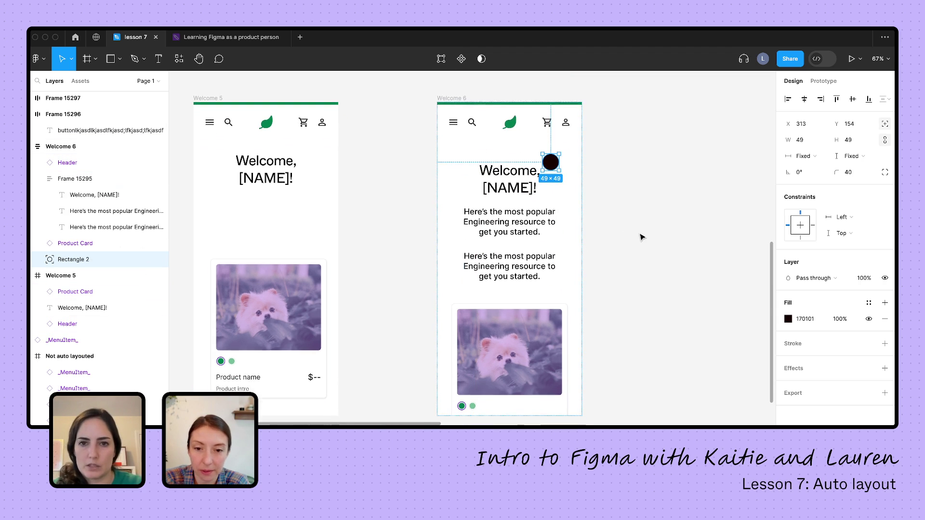
{"action": "left_click", "coordinate": [675, 195]}
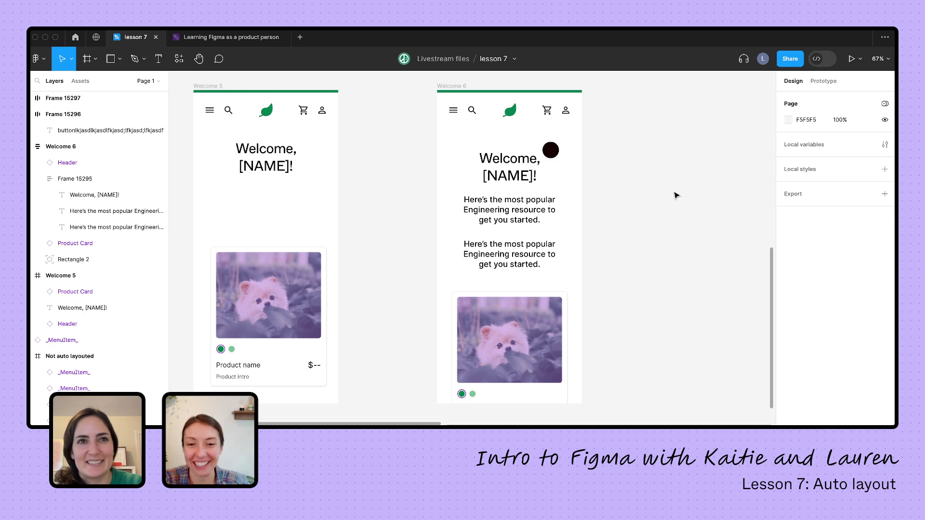
- Give Welcome 6's "Welcome, [NAME]!" heading absolute position and move it out of its text group to X 2, Y 80, overlapping the header
{"action": "double_click", "coordinate": [511, 170]}
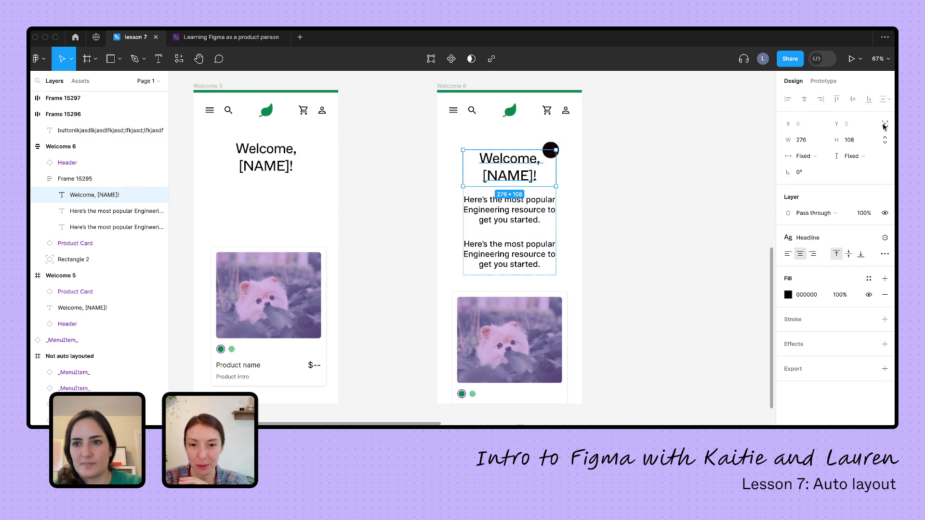
{"action": "left_click_drag", "start_coordinate": [524, 183], "coordinate": [499, 138]}
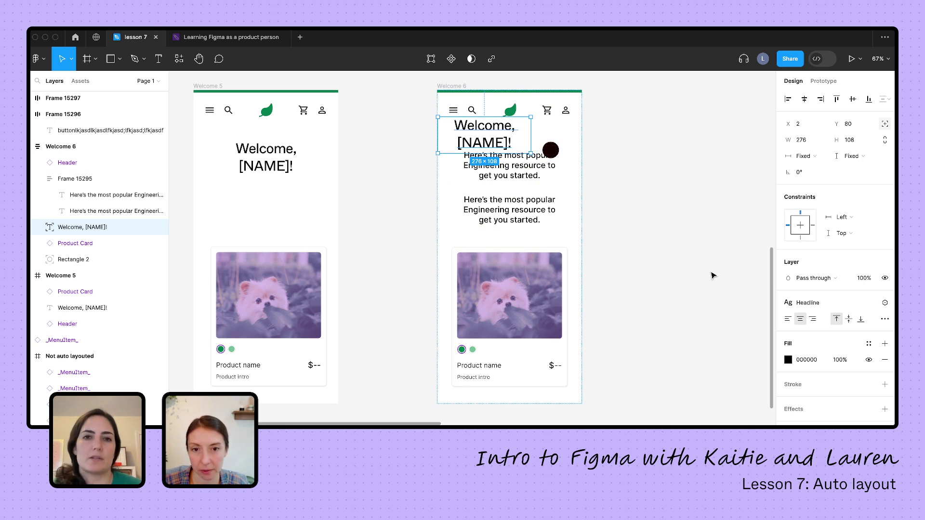